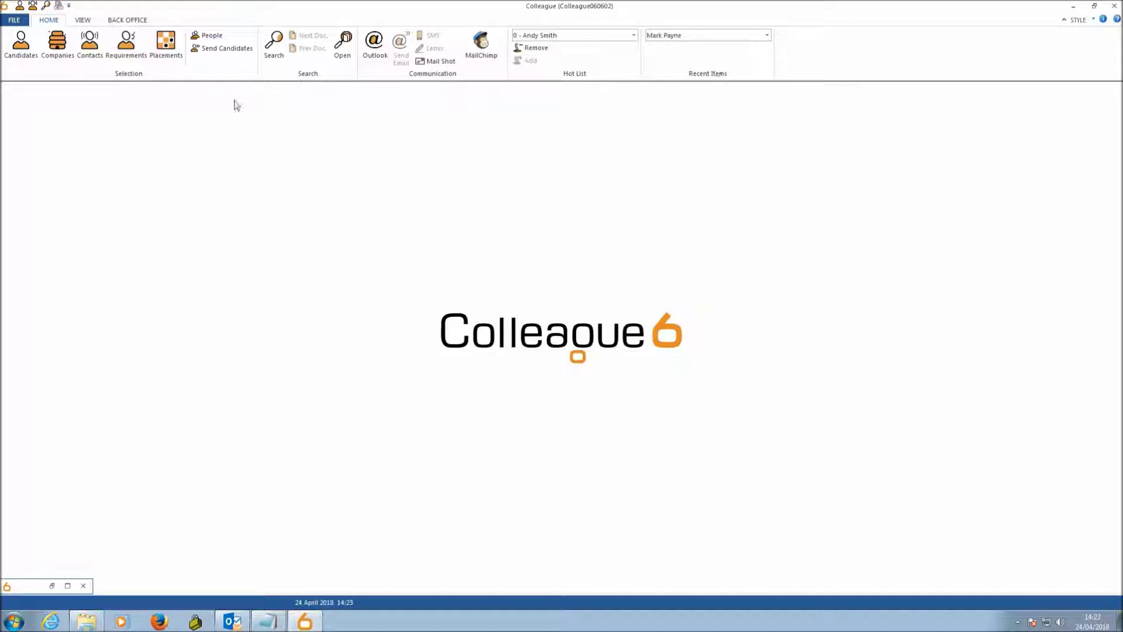
Search the candidates with the surname and forename already entered and open the matching candidate's record
click(23, 54)
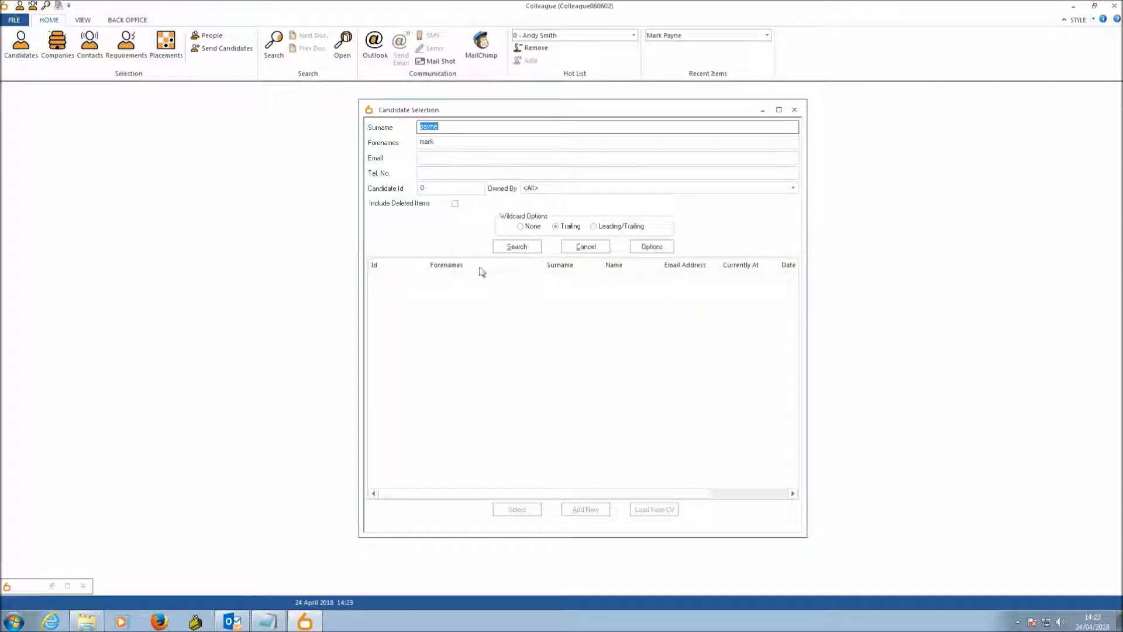
click(512, 246)
double_click(474, 278)
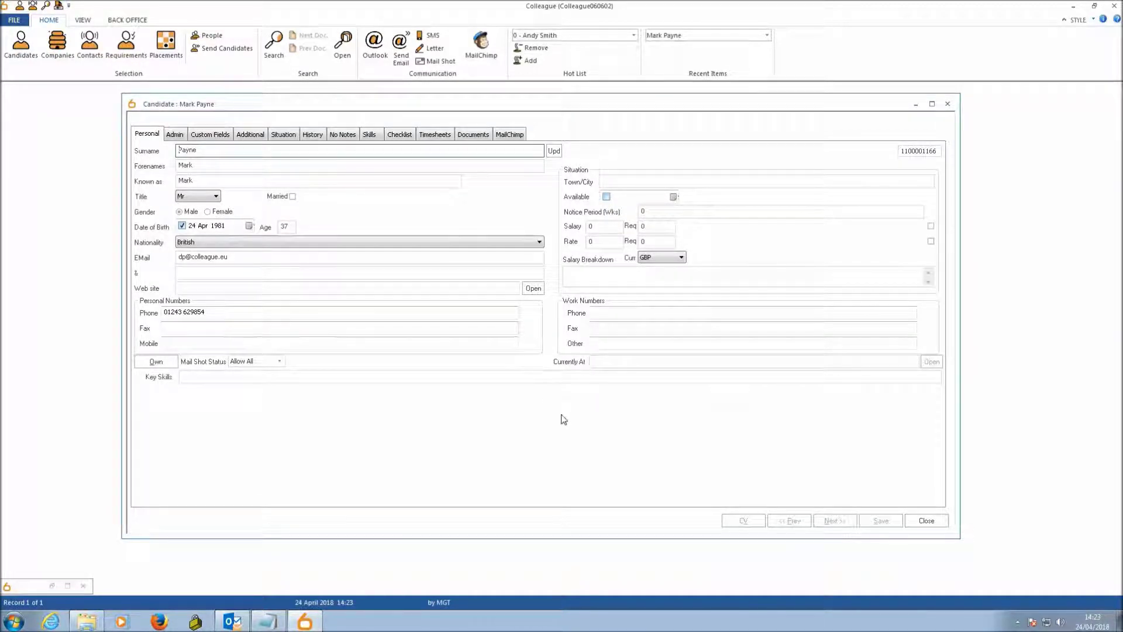
Examine the GDPR group in the candidate's custom fields, including the Consent Given options and the Record Id
click(212, 139)
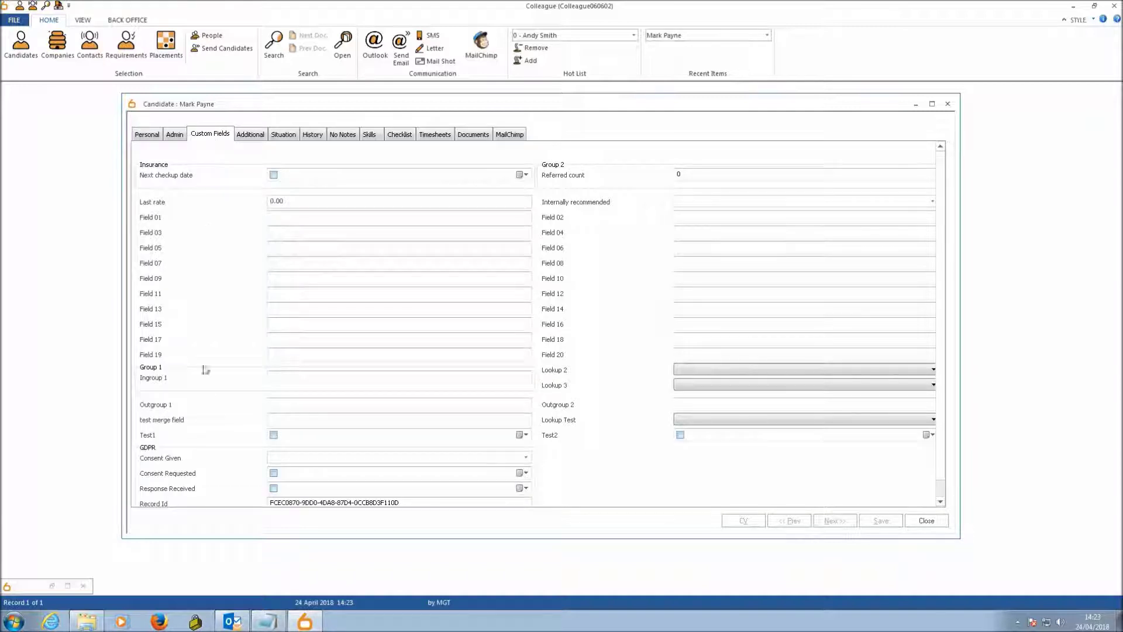
scroll(211, 404, down, 1)
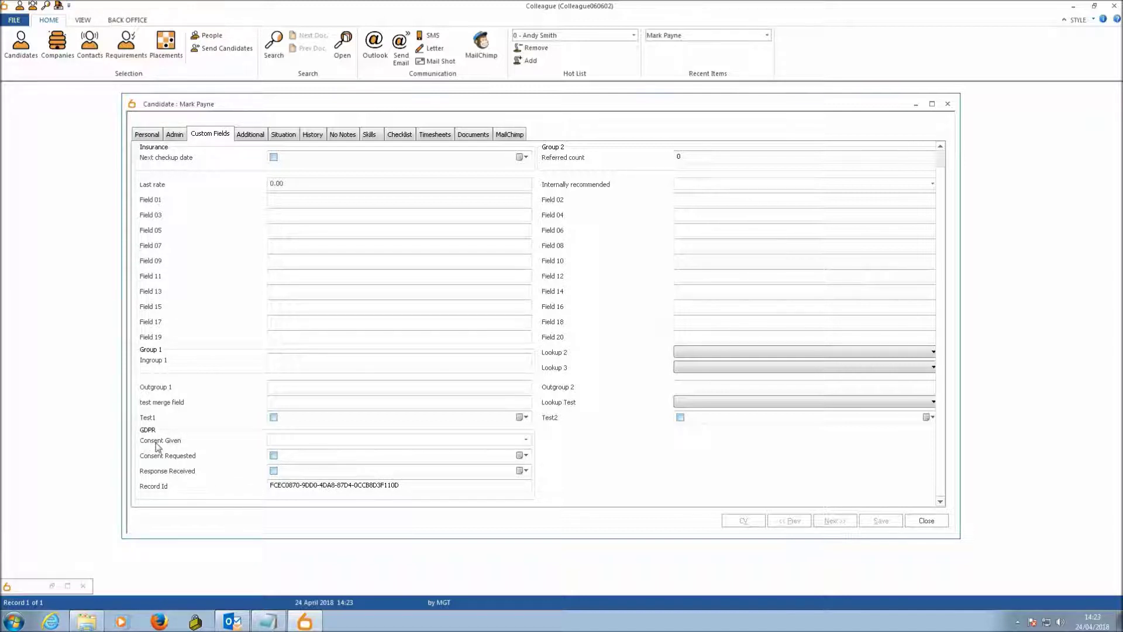
click(526, 440)
click(528, 442)
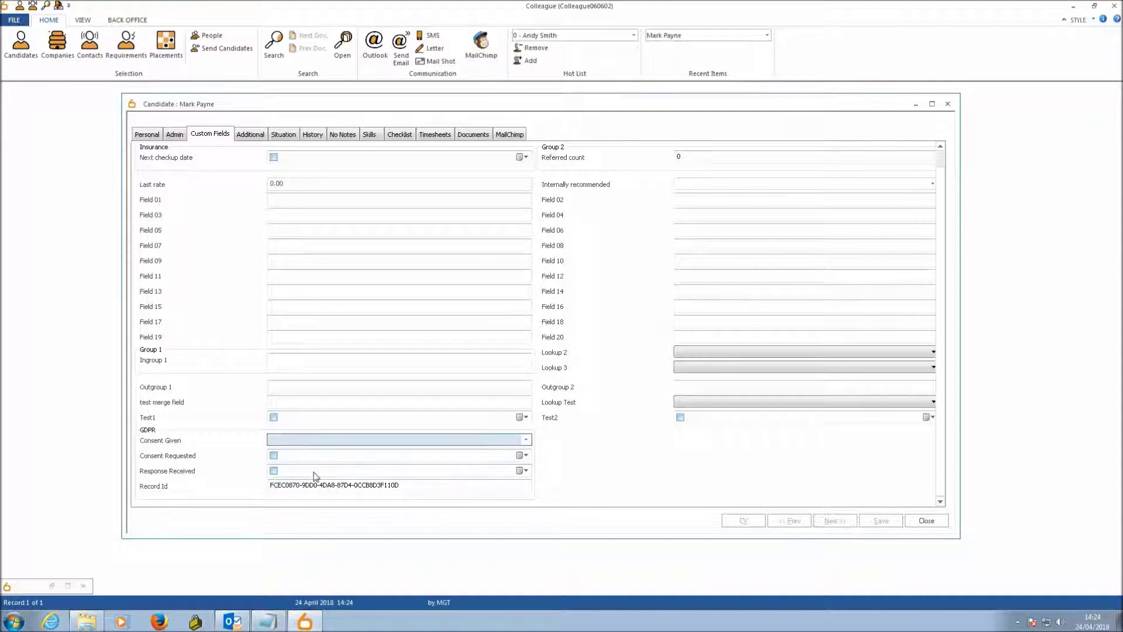
click(371, 486)
drag(369, 486, 255, 486)
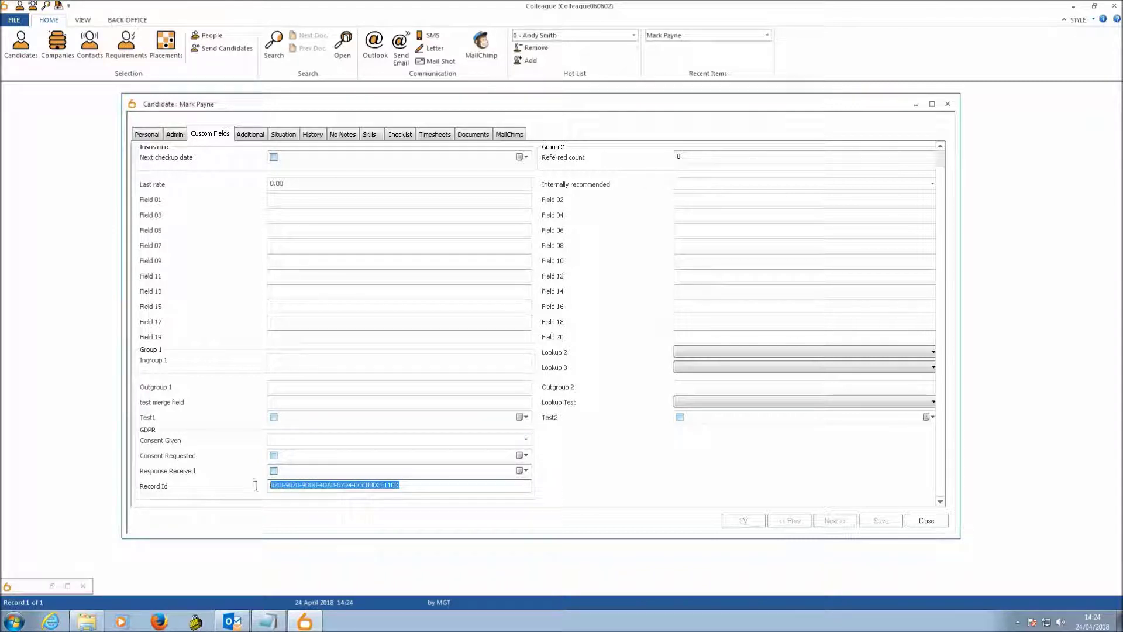
click(413, 486)
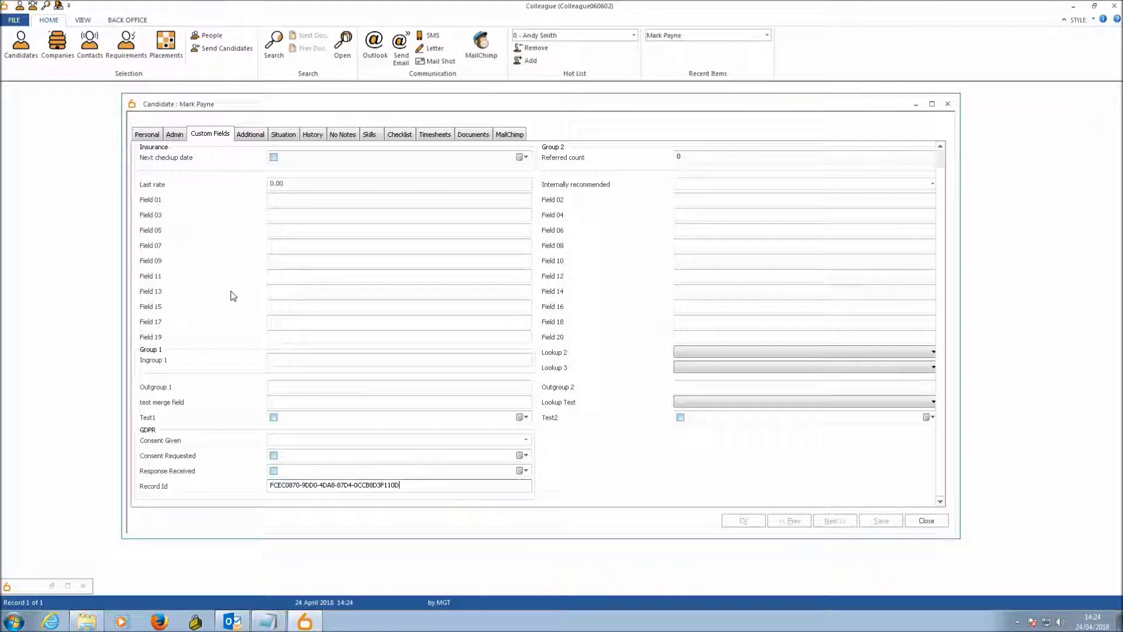
double_click(394, 484)
click(430, 485)
drag(409, 484, 326, 508)
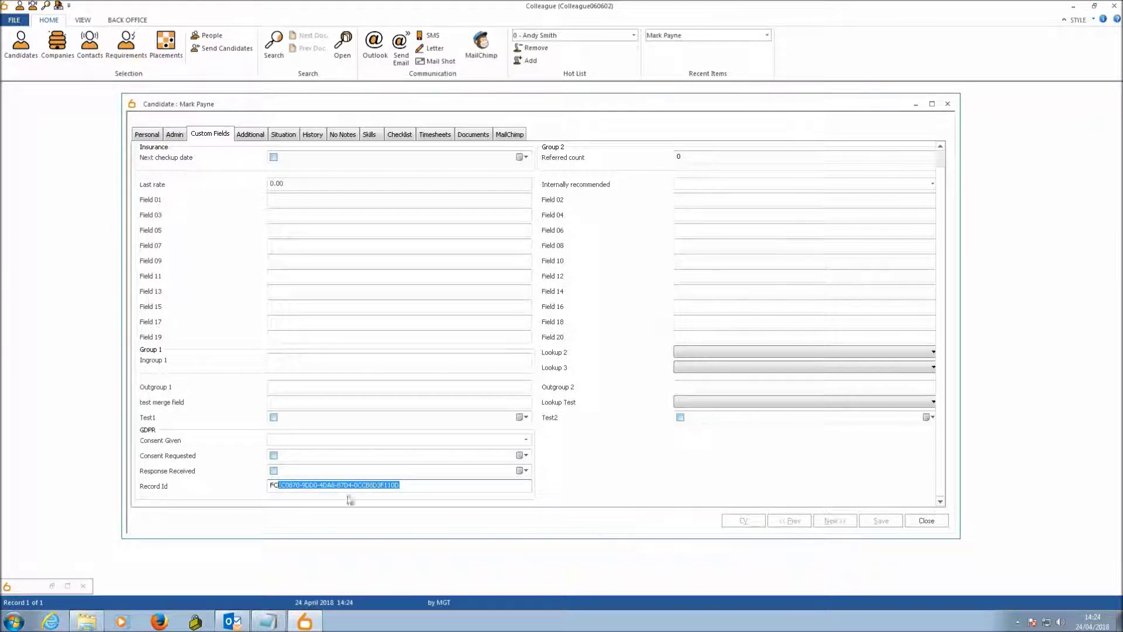
click(410, 485)
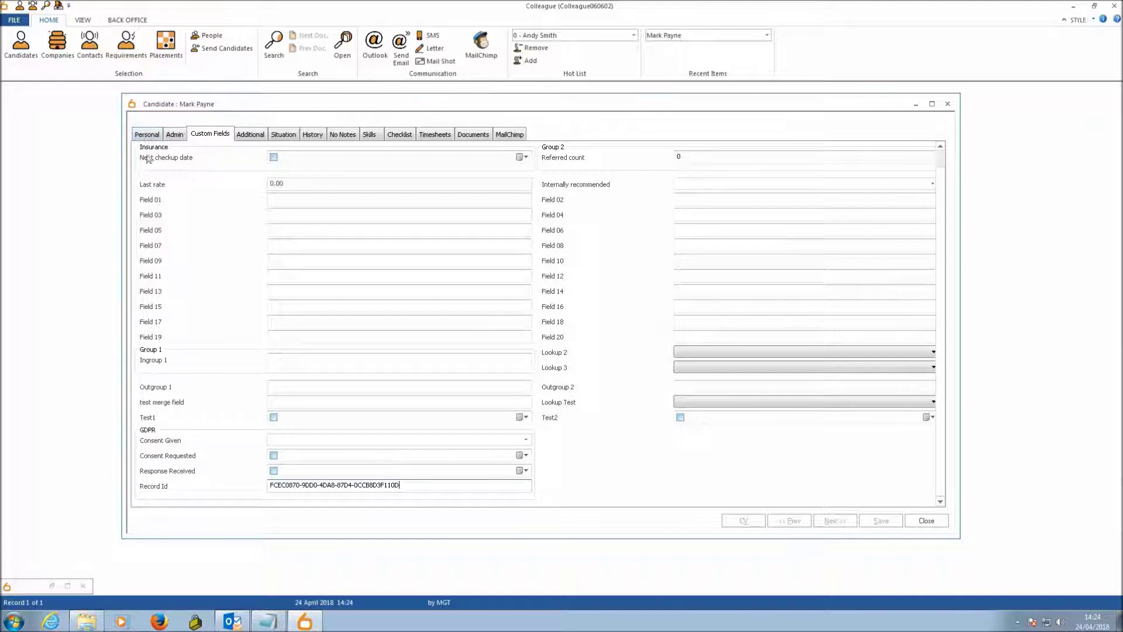
From the candidate's personal details, start a new email addressed to all of the candidate's email addresses
click(150, 136)
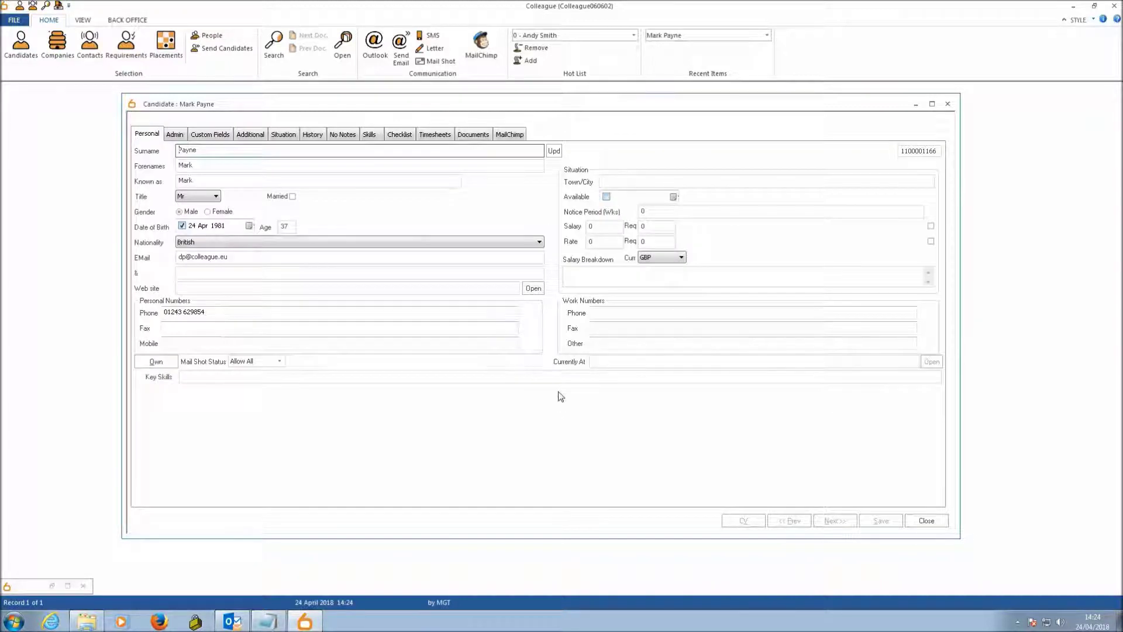
right_click(507, 211)
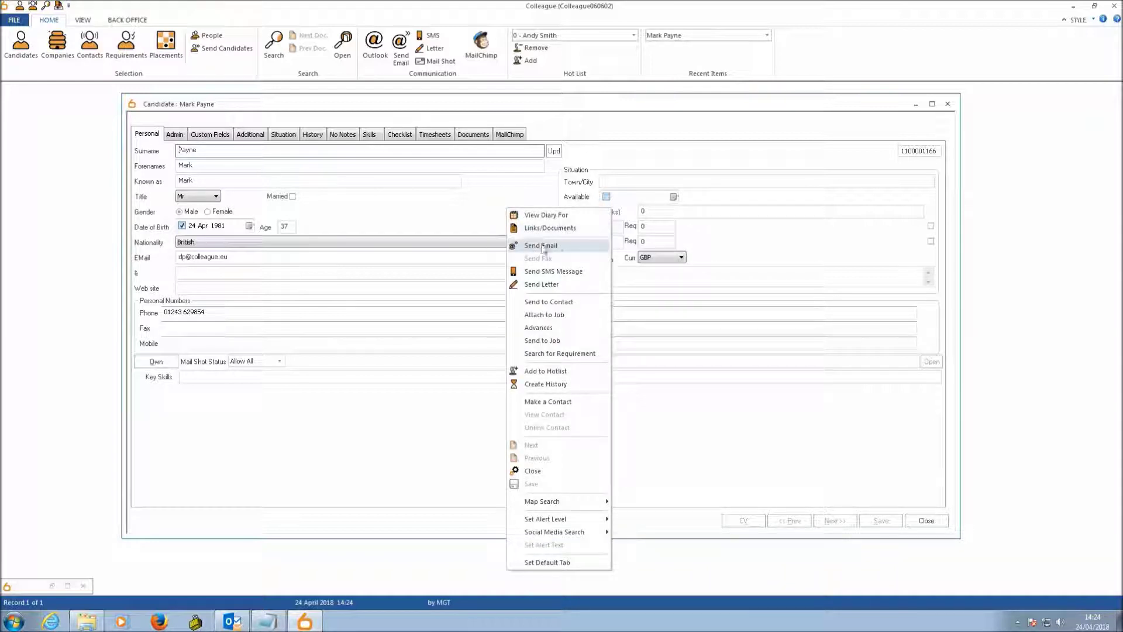
click(483, 210)
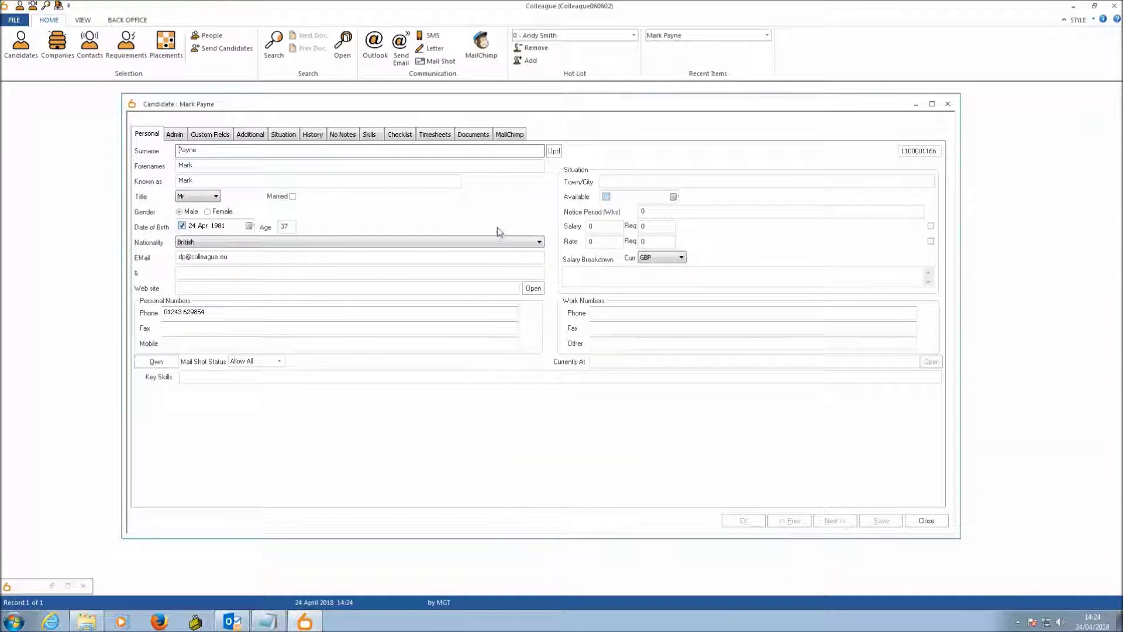
click(399, 53)
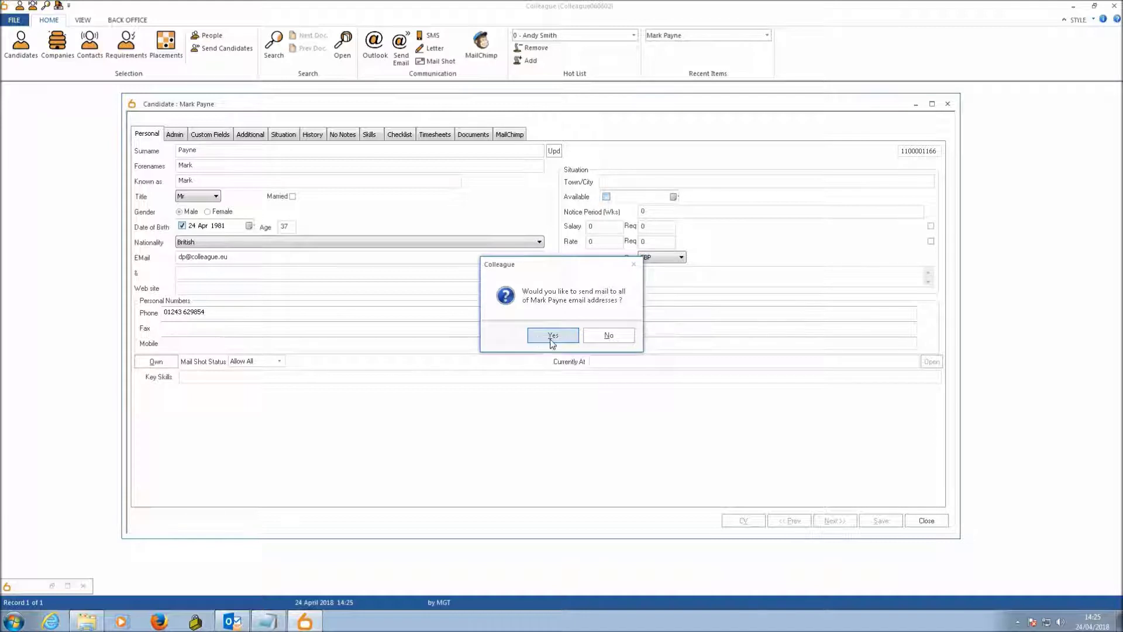
click(553, 338)
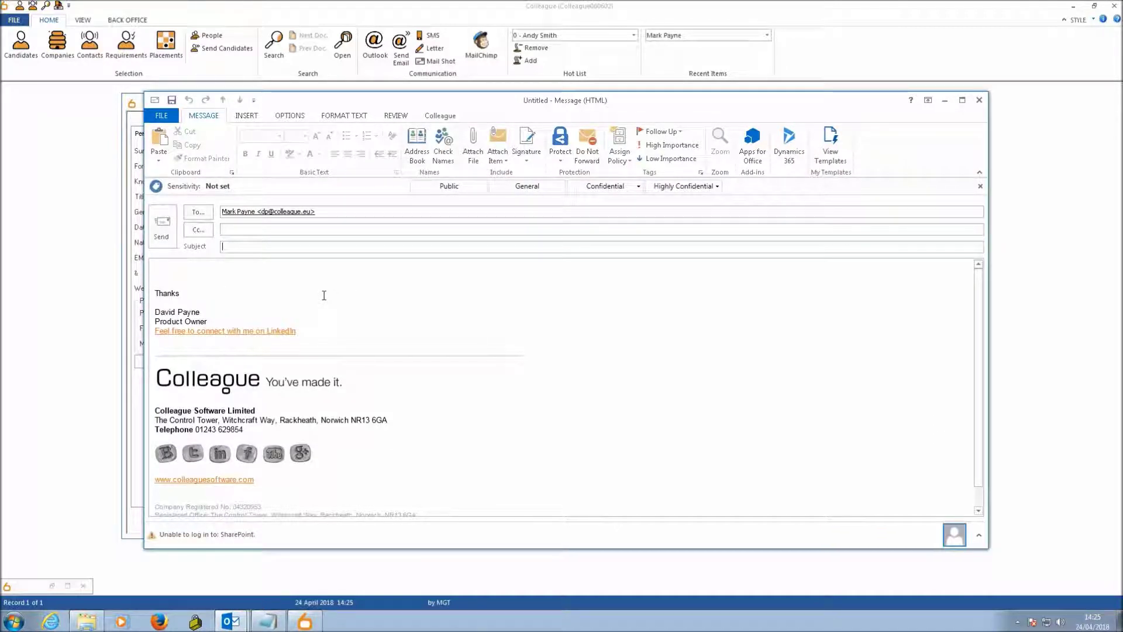
Insert the Candidate GDPR Request template at the start of the email body, above the signature
click(327, 265)
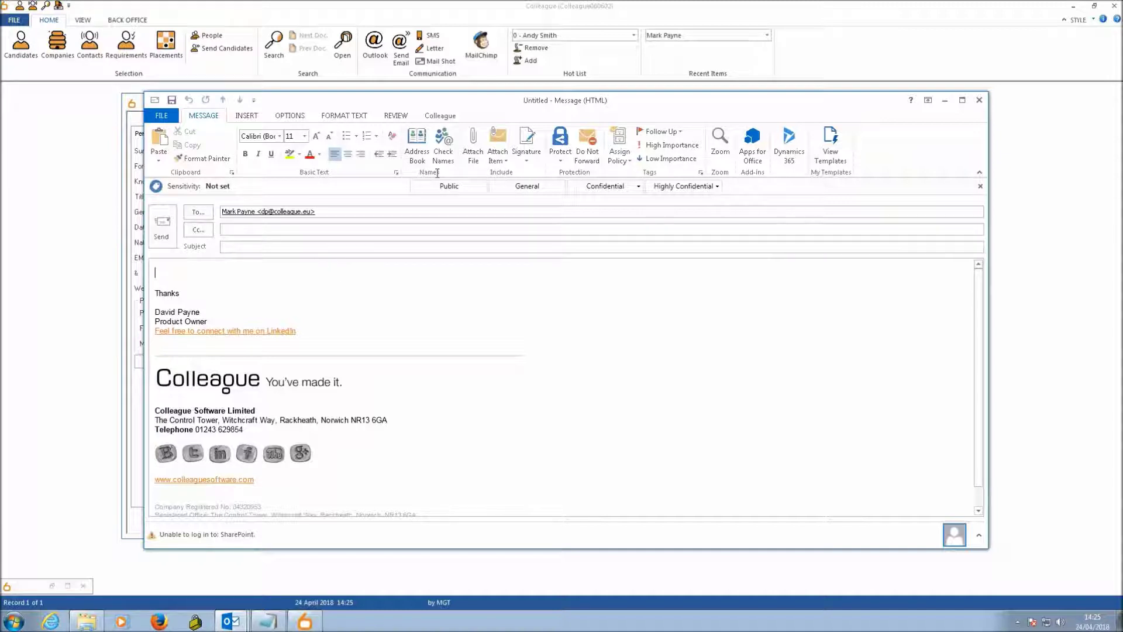
click(440, 117)
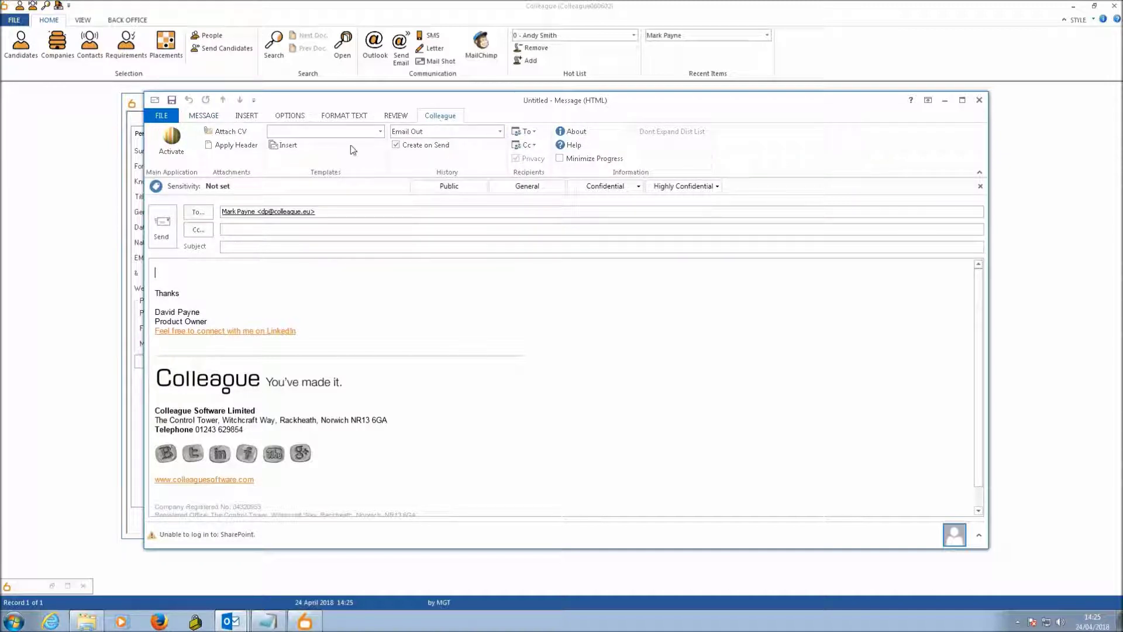
click(379, 133)
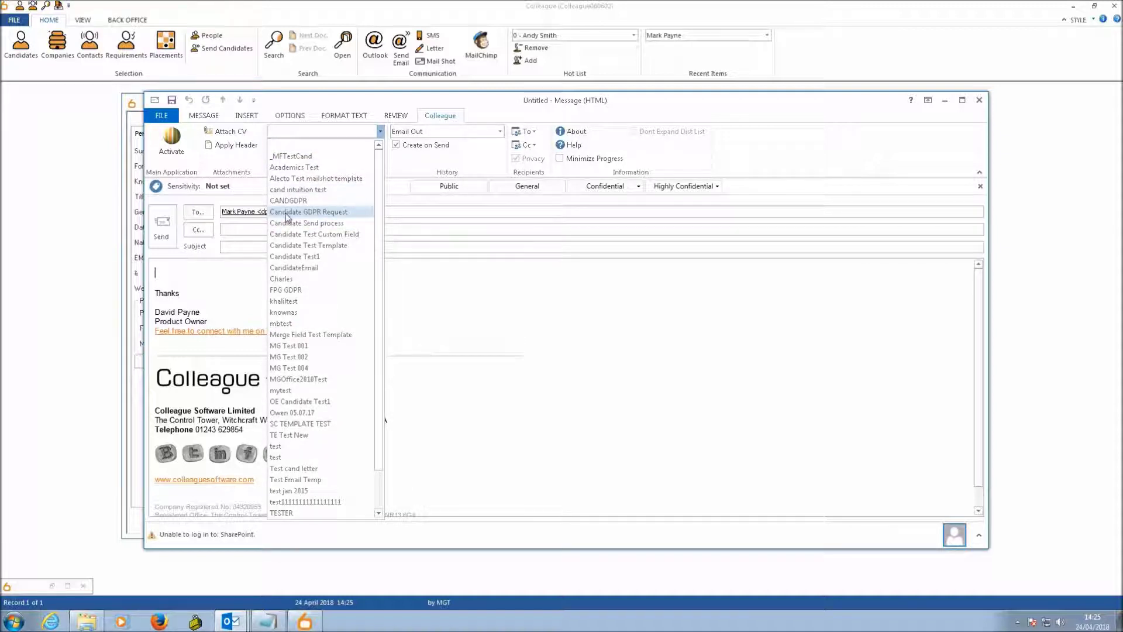
click(339, 213)
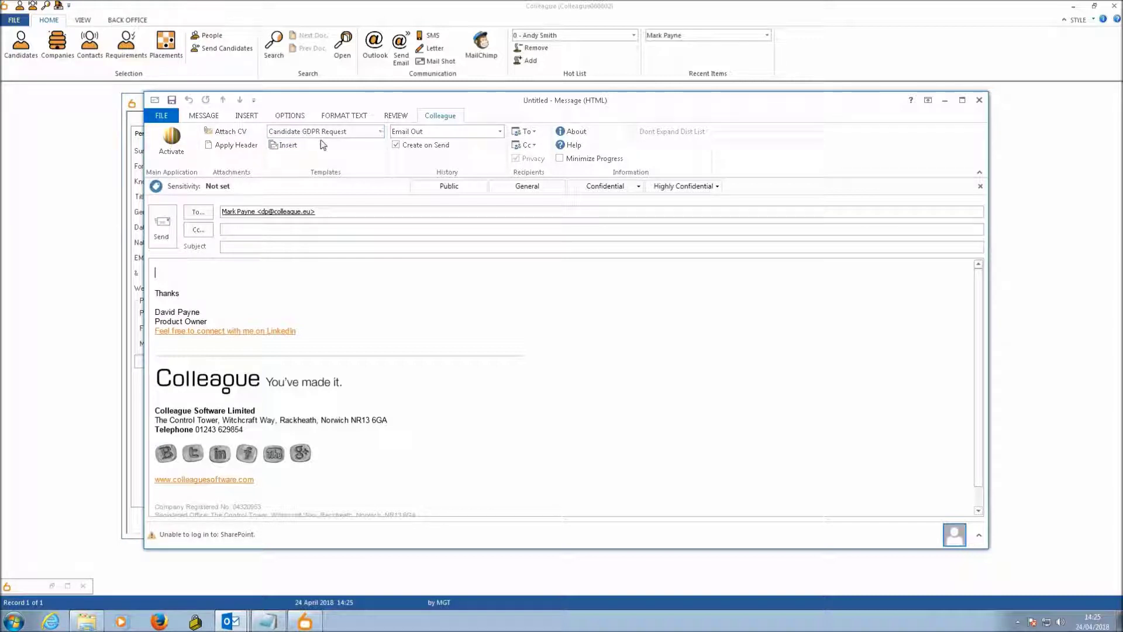
click(284, 146)
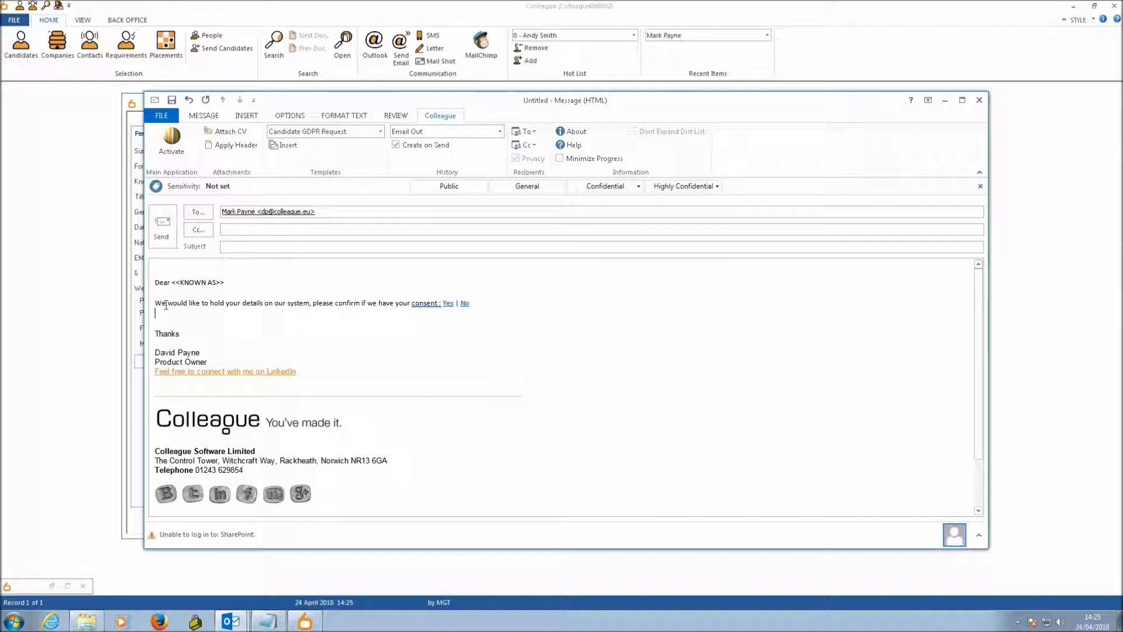
Remove the blank line above the greeting and add a comma after the <<KNOWN AS>> merge field
drag(156, 305, 378, 305)
click(377, 305)
mouse_move(448, 306)
click(235, 273)
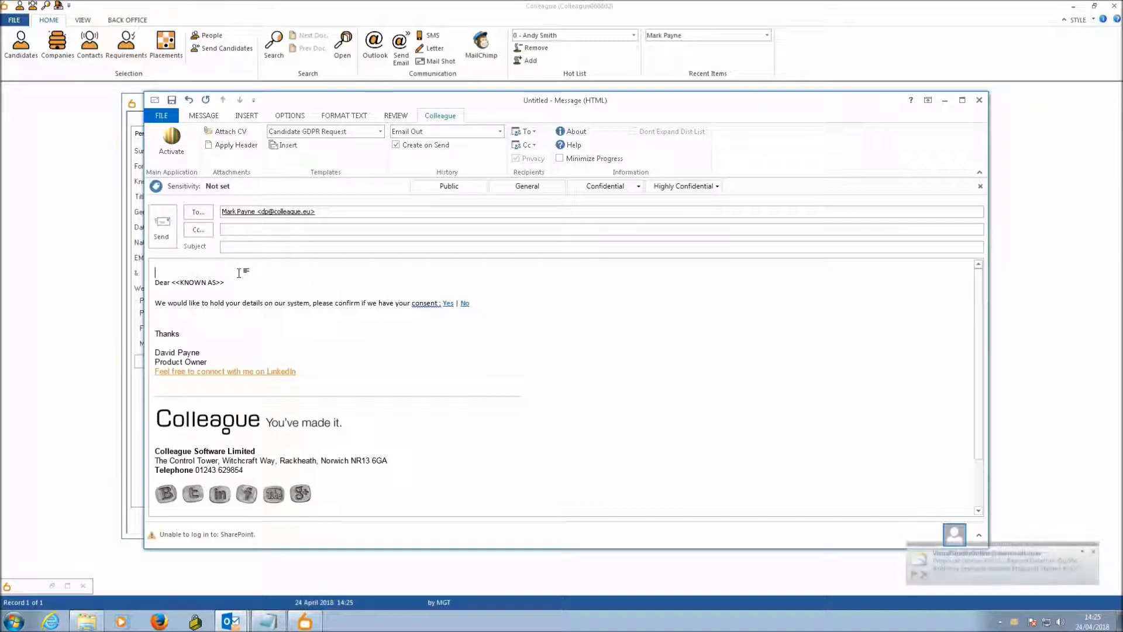
key(Delete)
text(,)
click(205, 303)
Set the email subject to "GDPR Consent Request"
click(283, 248)
text(GDPR)
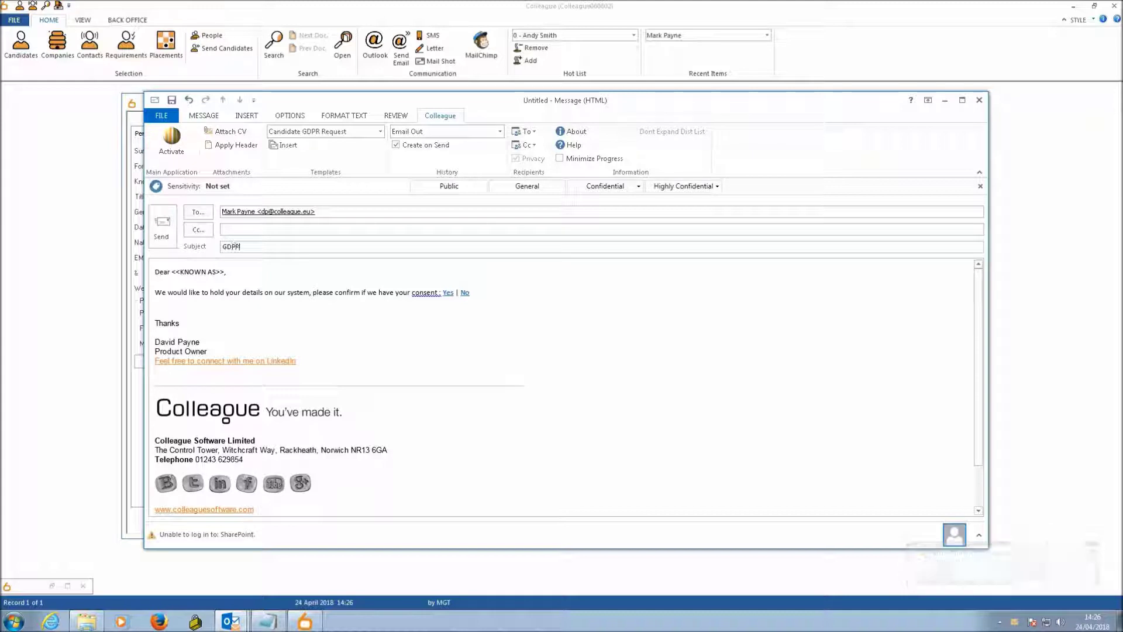
text( Consent )
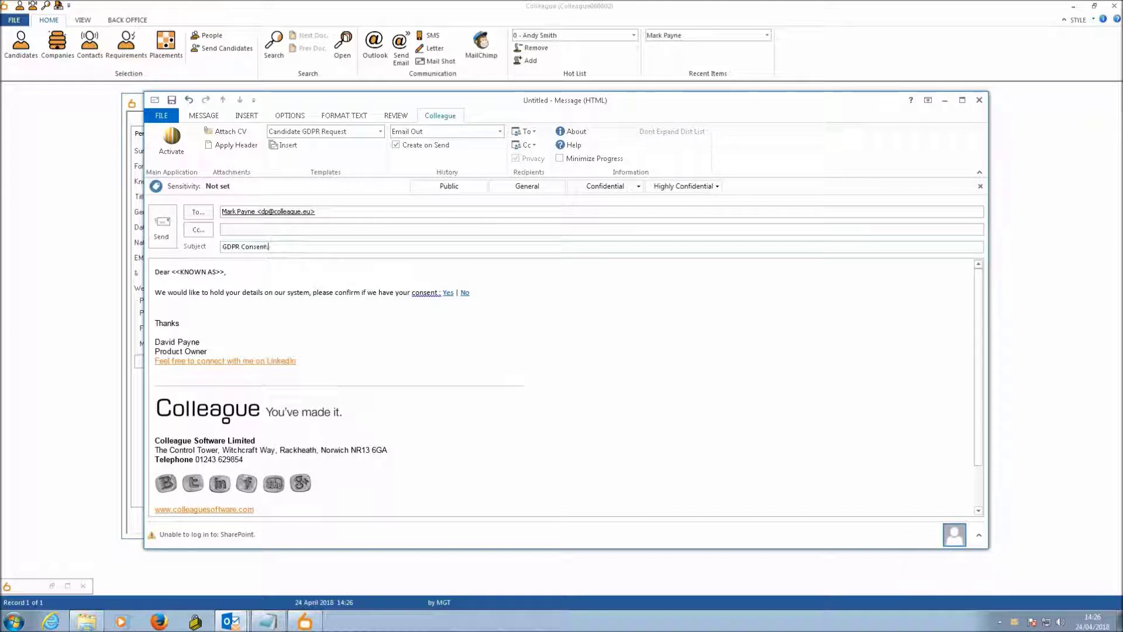
text(Request)
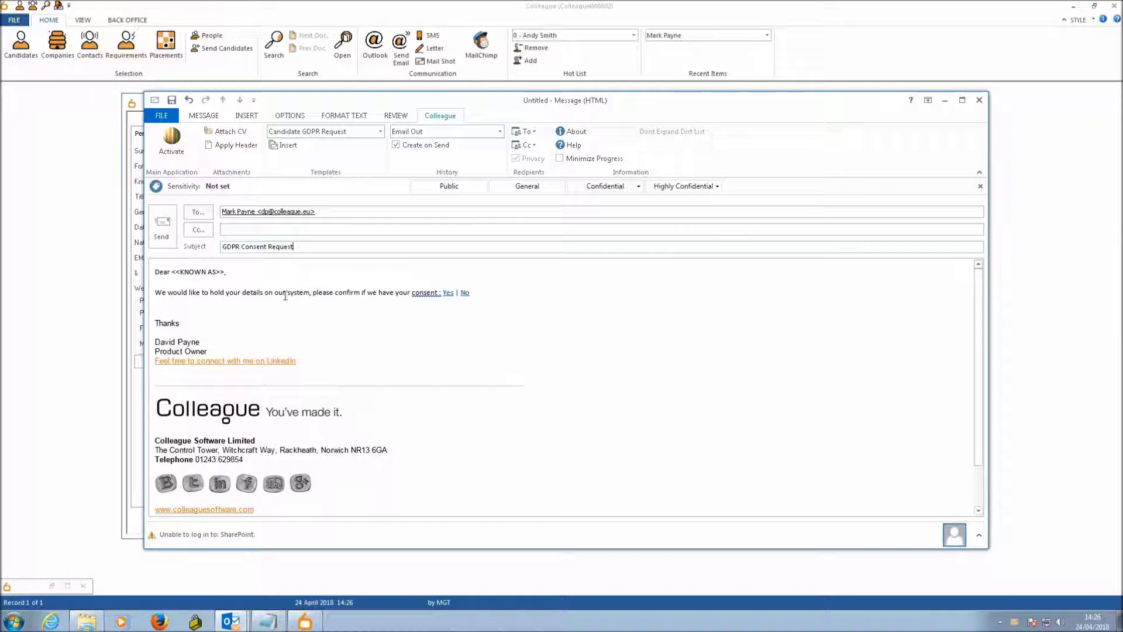
Set the email's history type to Consent Requested and send the message
click(276, 311)
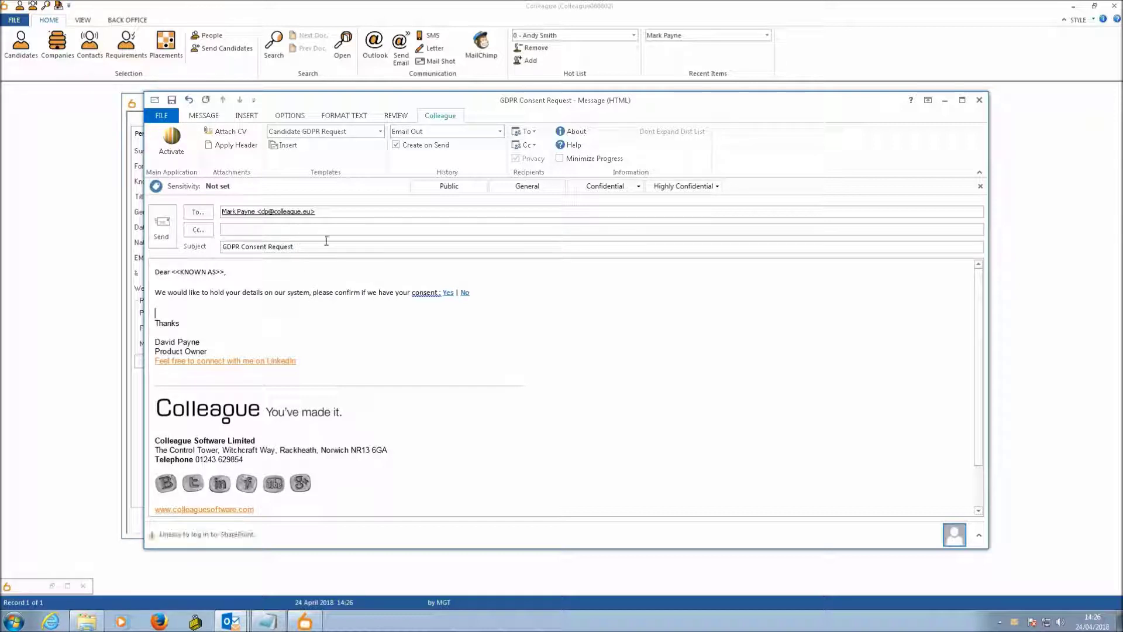
click(458, 137)
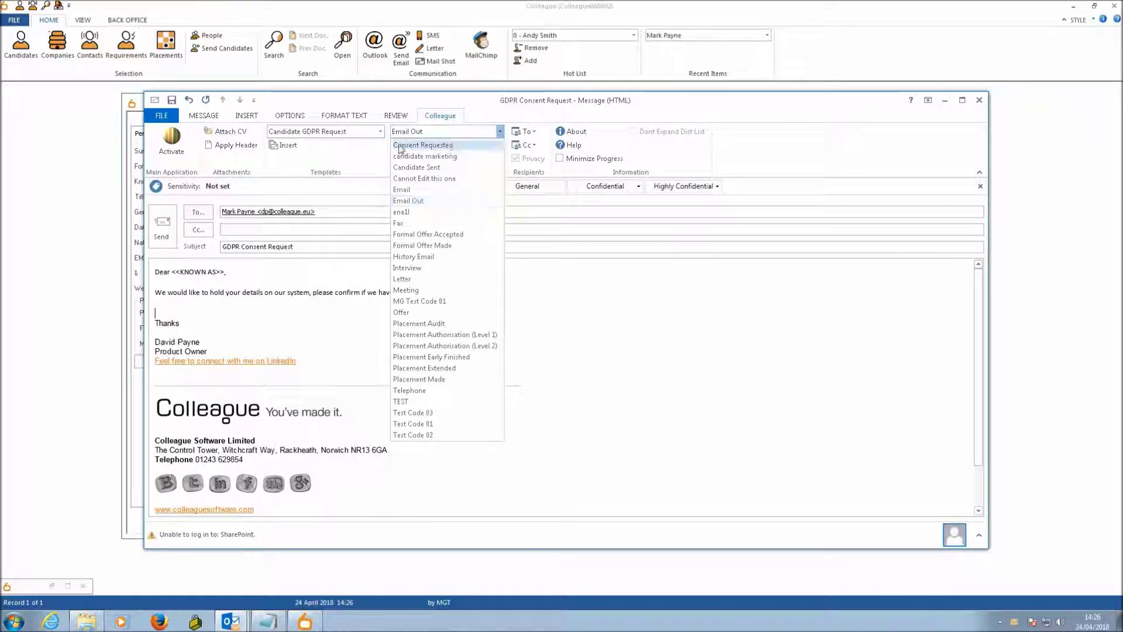
click(435, 147)
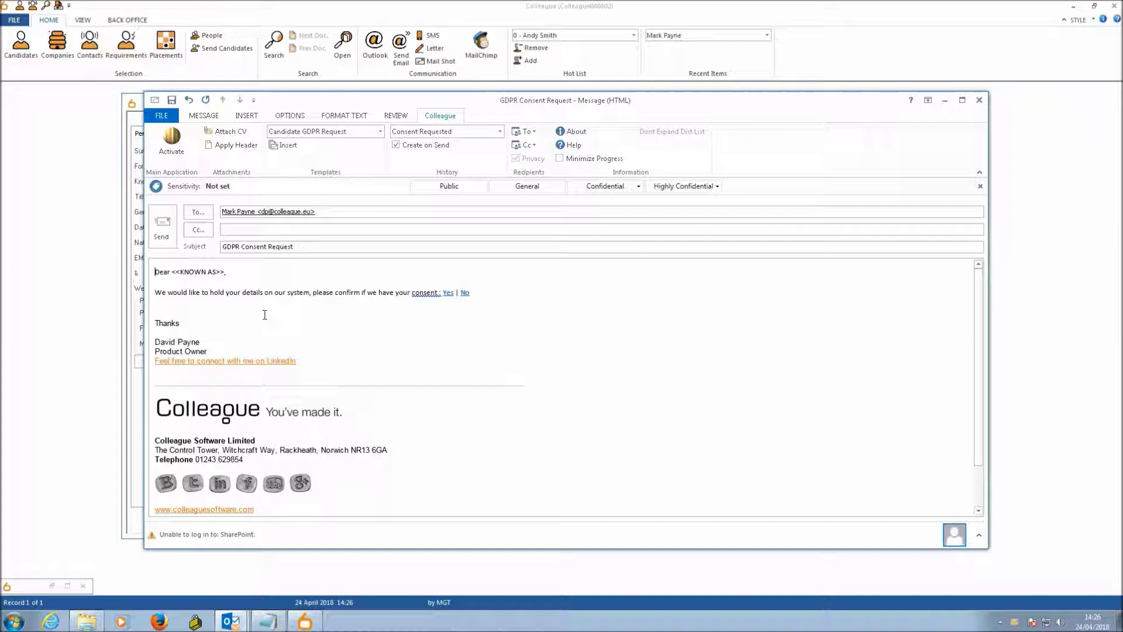
click(163, 227)
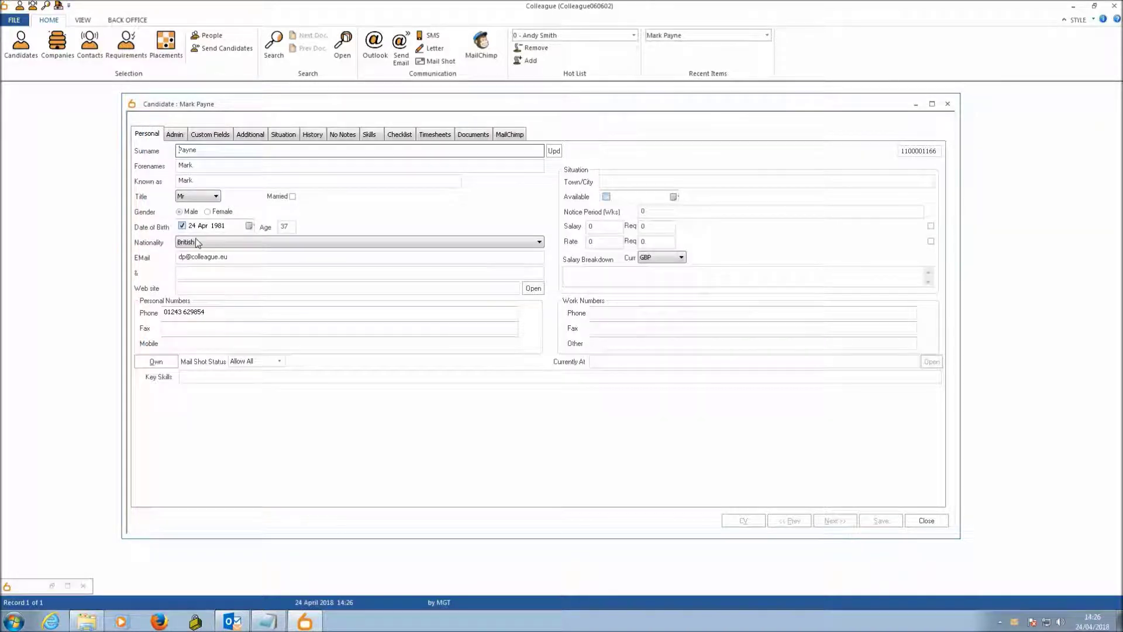
Close the candidate record and the candidate selection window, and reopen the same candidate from the recent items
click(927, 521)
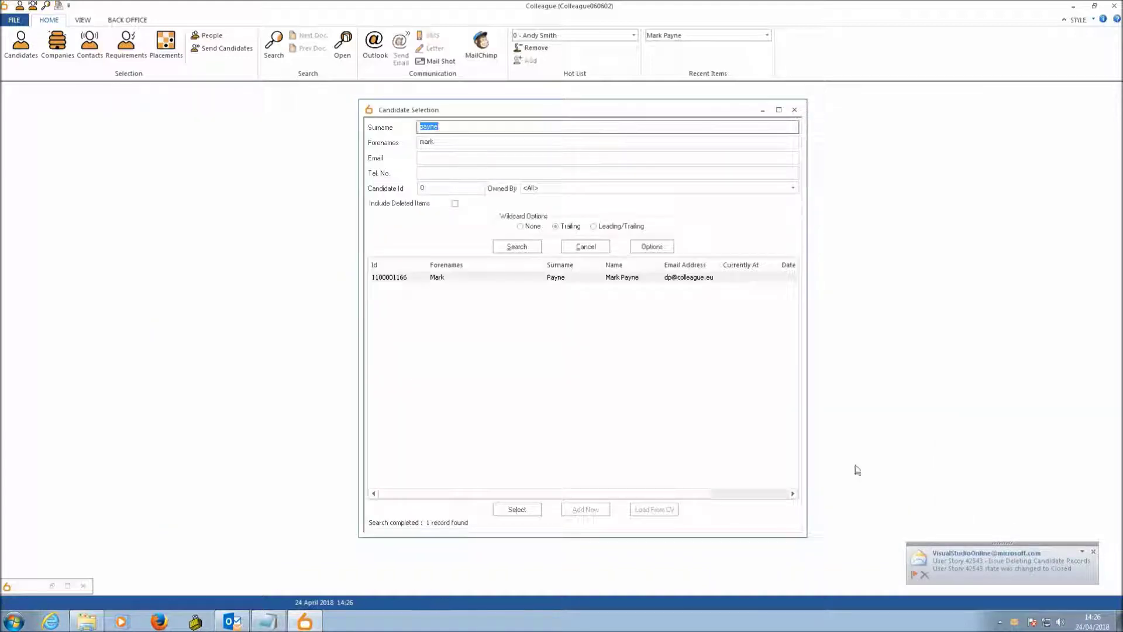
click(603, 245)
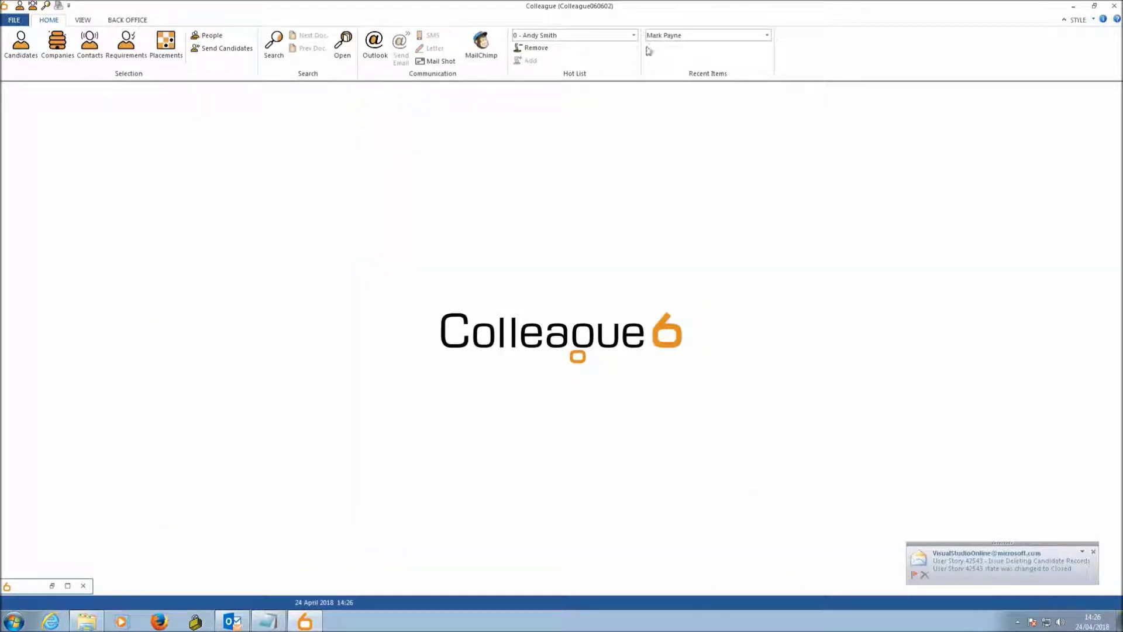
click(672, 36)
click(668, 57)
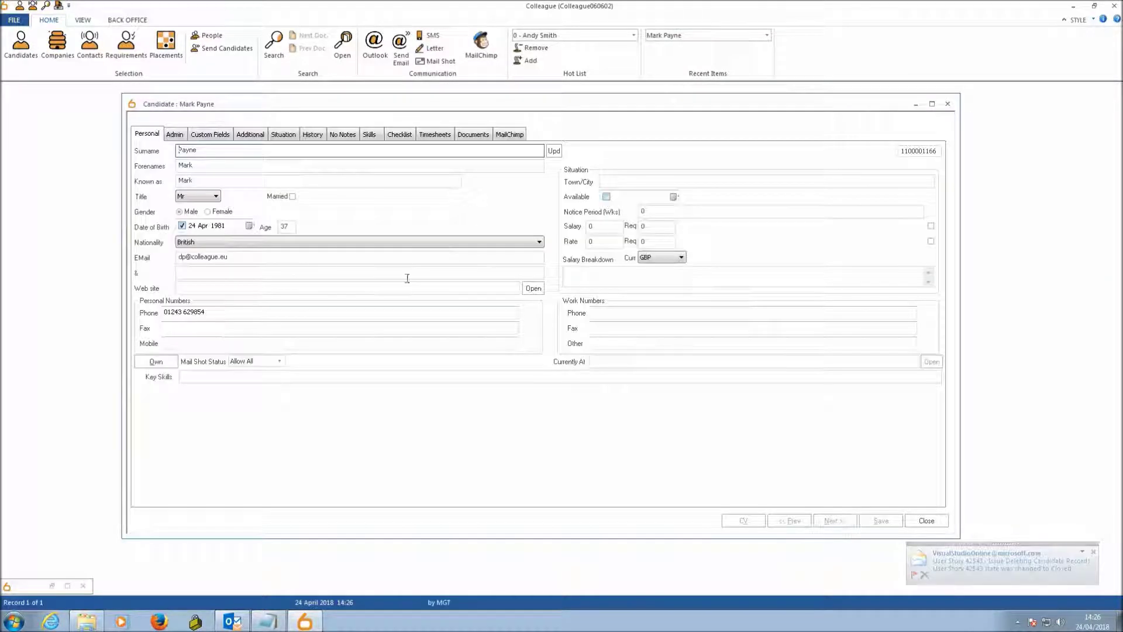
Check the GDPR custom fields of the candidate and read the Consent Requested entry in the candidate's history
click(211, 135)
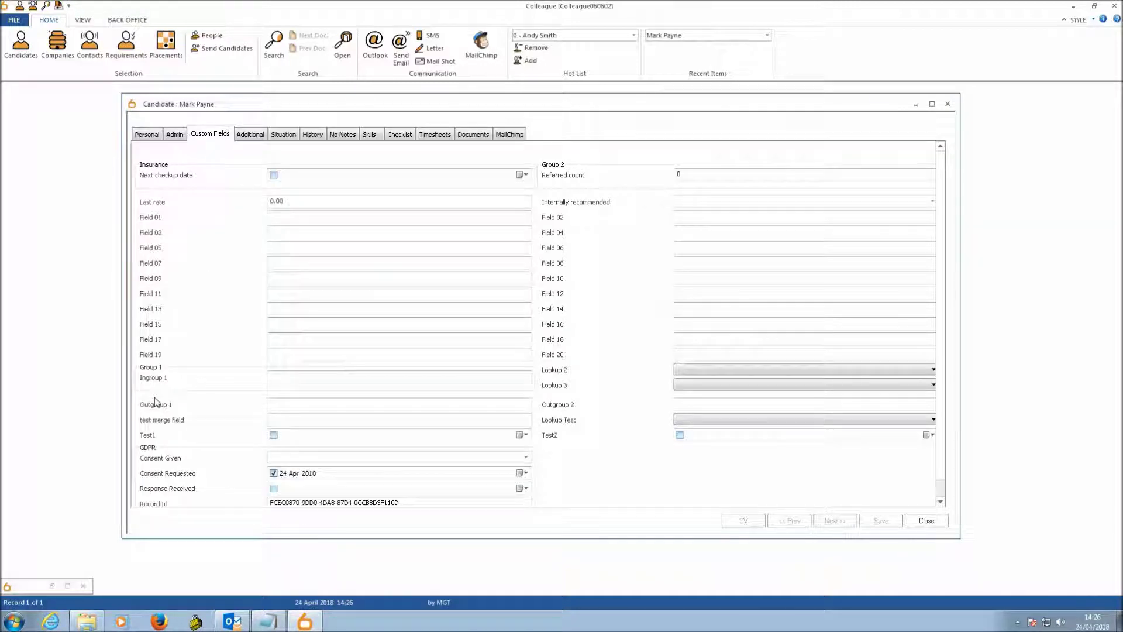
scroll(170, 421, down, 1)
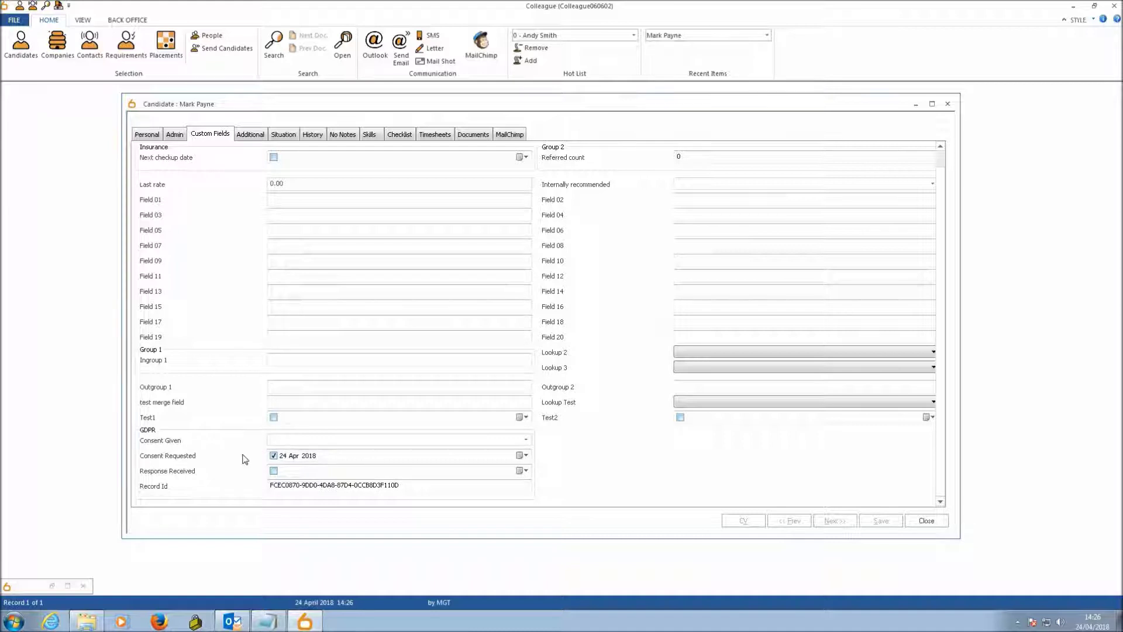
scroll(205, 459, up, 1)
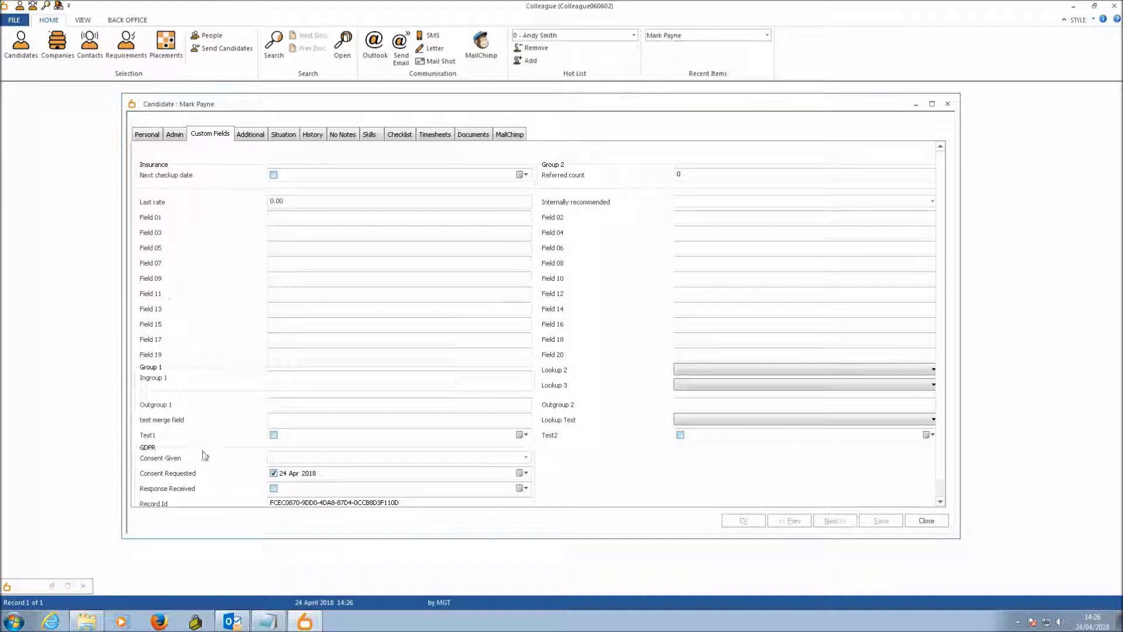
click(318, 136)
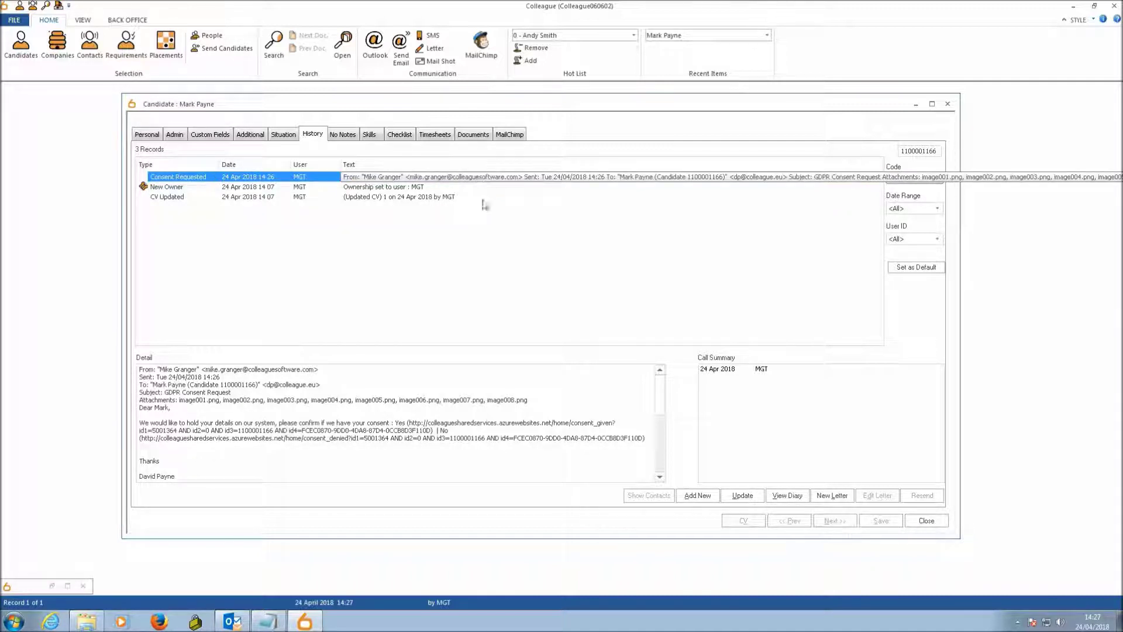
scroll(388, 439, down, 3)
scroll(389, 436, up, 3)
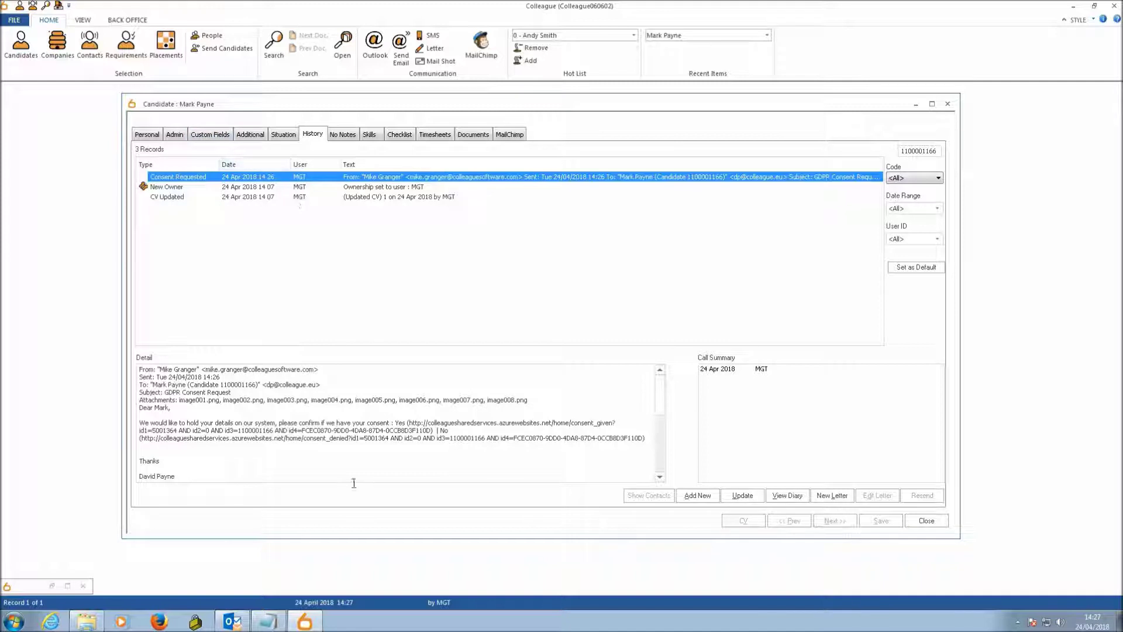
Check the Consent Requested date in the candidate's GDPR custom fields and close the candidate record
click(210, 135)
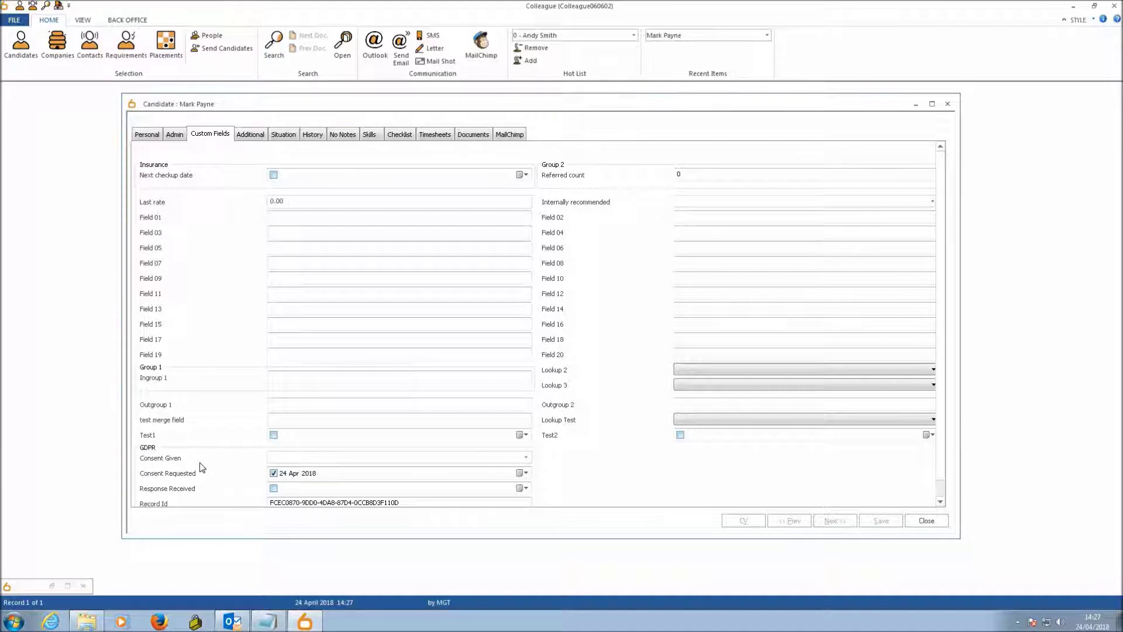
click(926, 521)
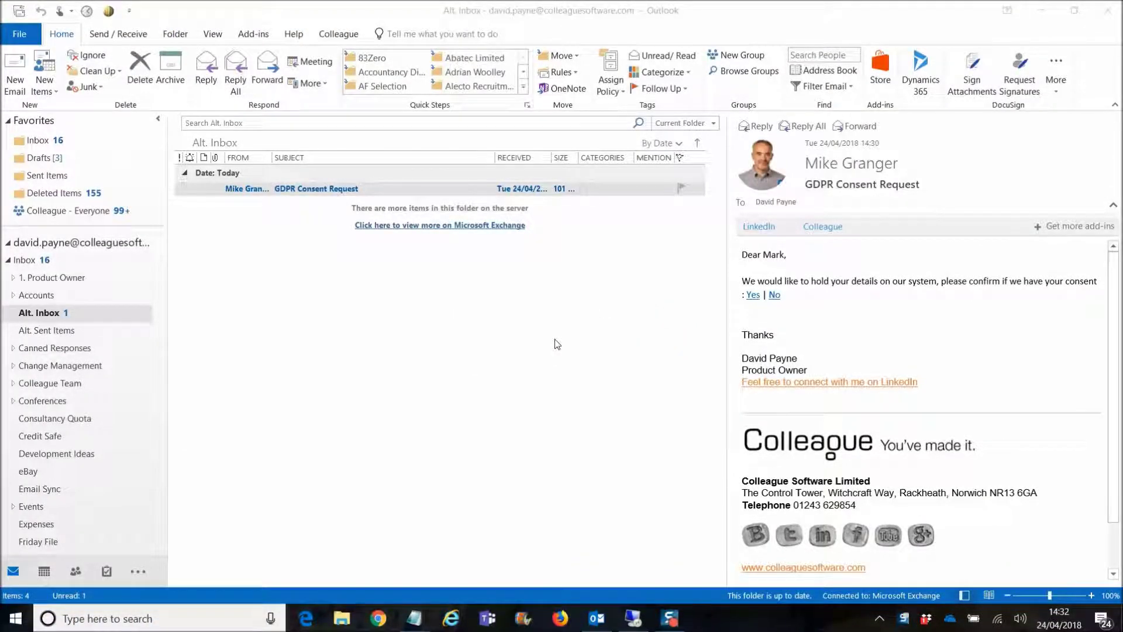
Switch to the recipient's Outlook mailbox, open the "GDPR Consent Request" email and answer No to the consent question
double_click(343, 190)
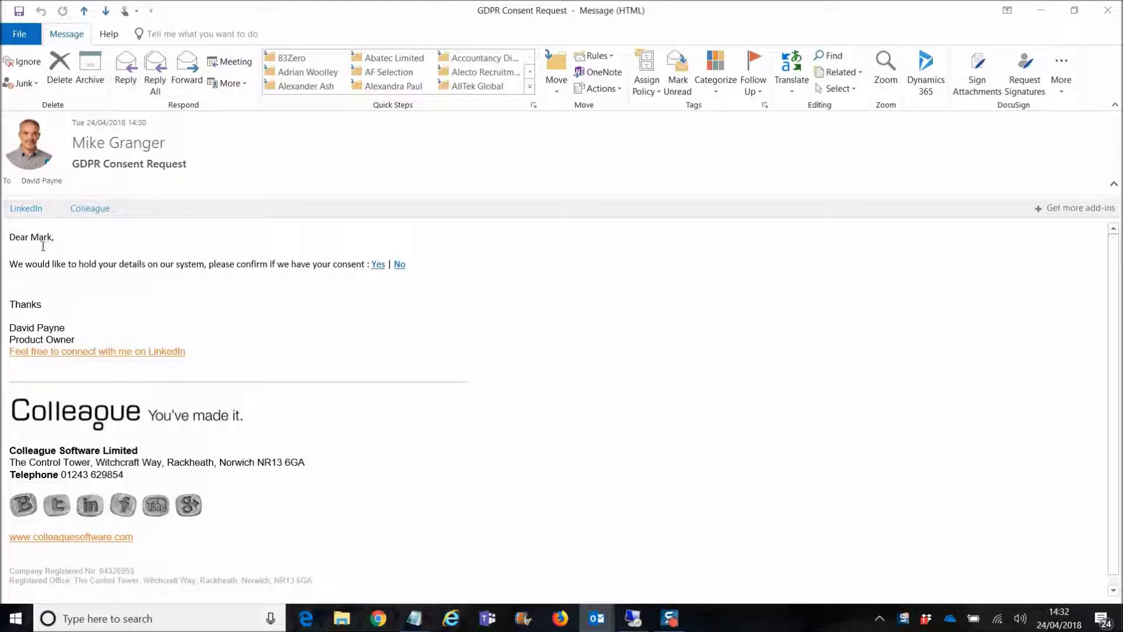
drag(9, 264, 319, 269)
click(323, 272)
click(399, 266)
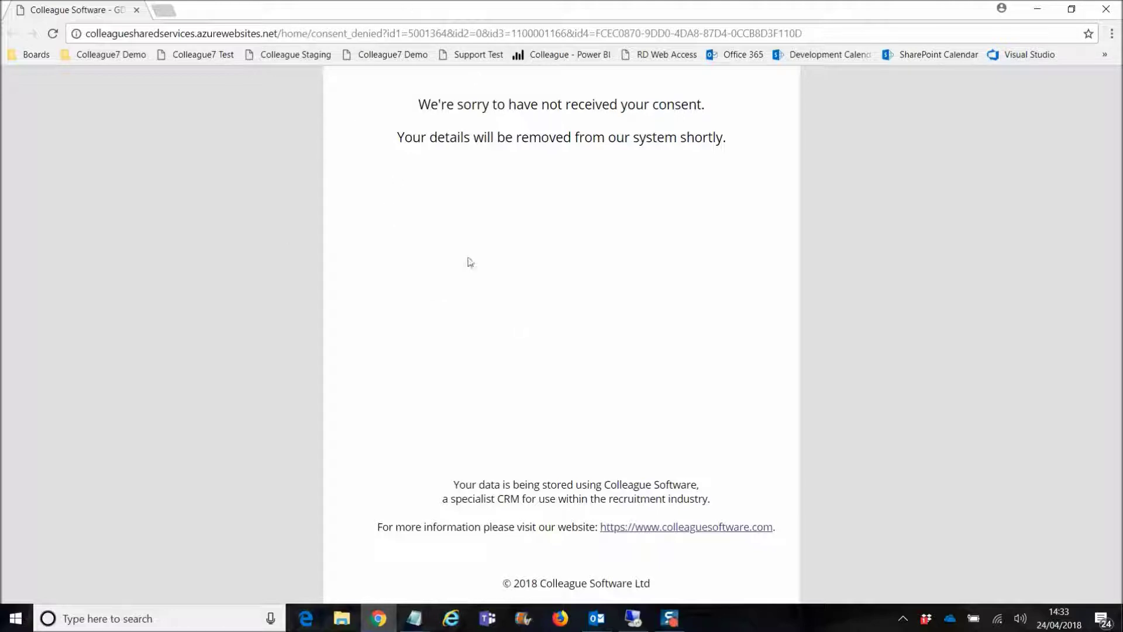
Read the consent response web page and close the browser window
drag(416, 105, 690, 138)
click(625, 106)
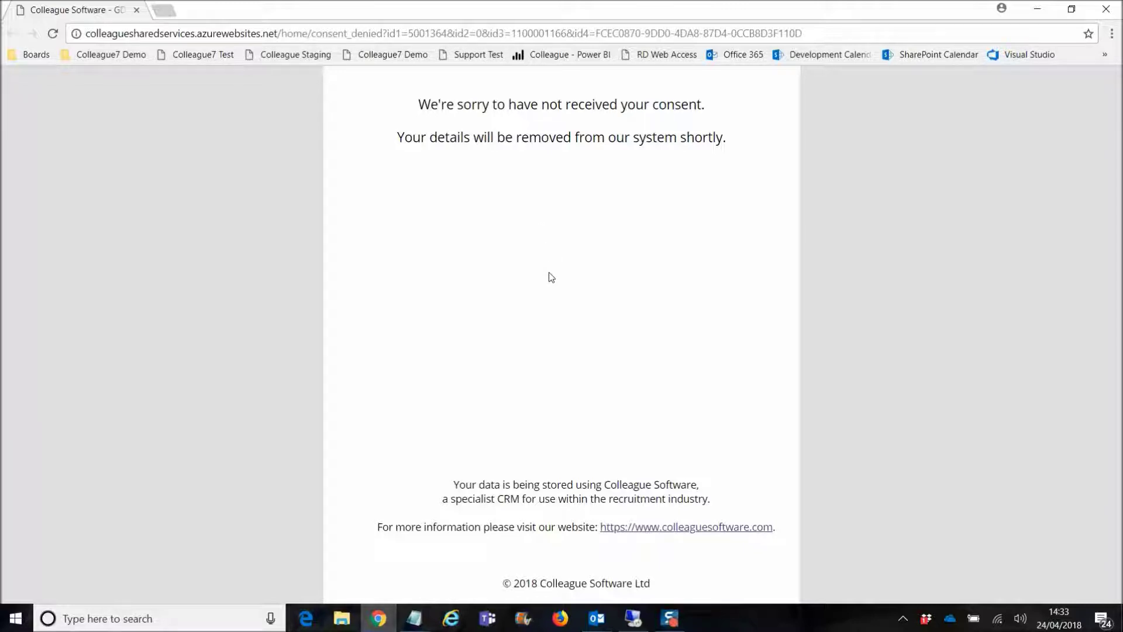
click(1104, 11)
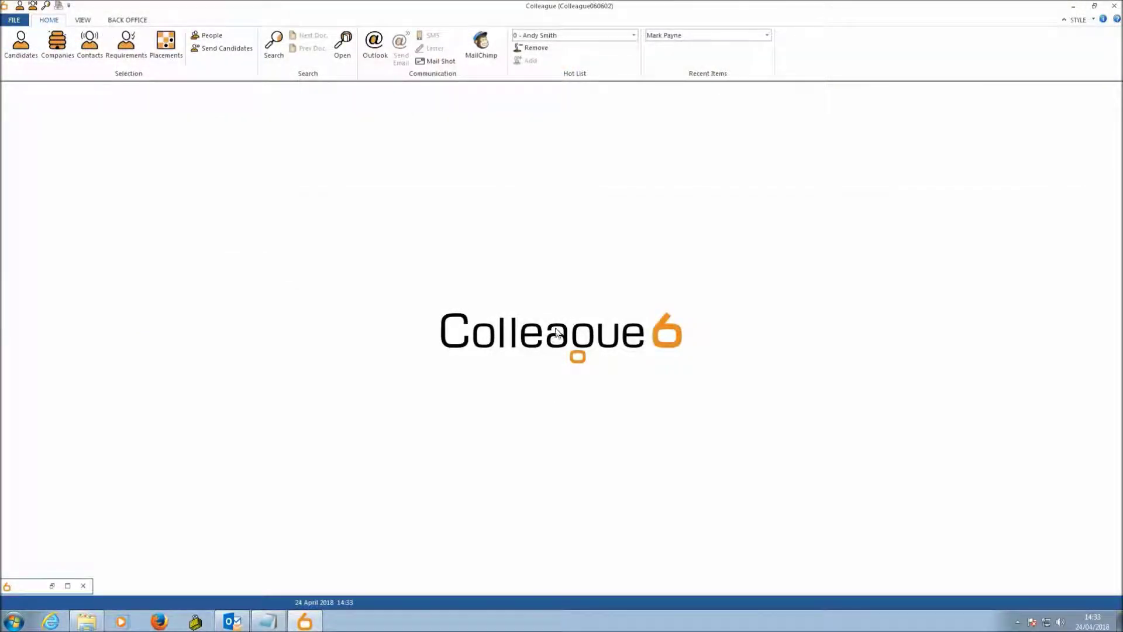
Switch back to Colleague, reopen the candidate from the recent items and check the GDPR custom fields
click(705, 36)
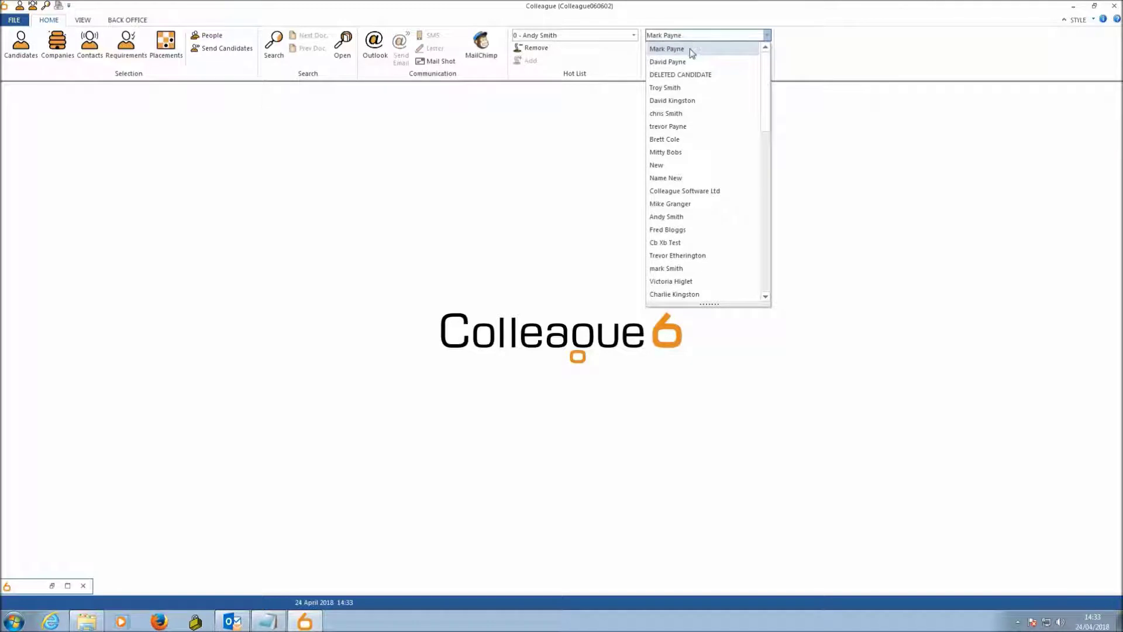
click(689, 48)
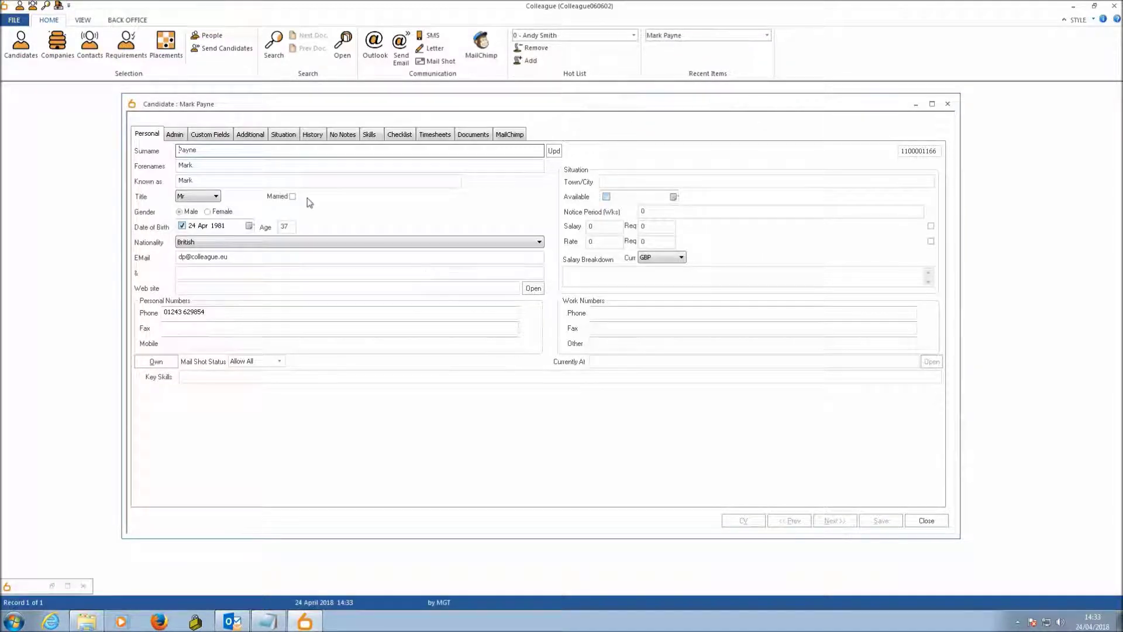
click(211, 134)
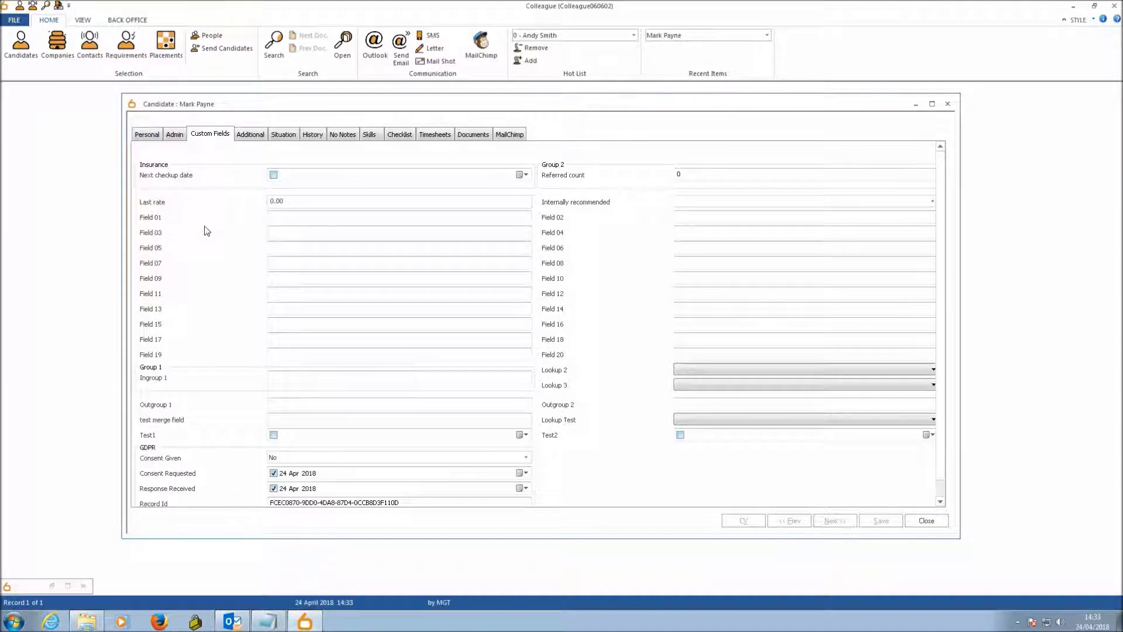
scroll(210, 386, down, 1)
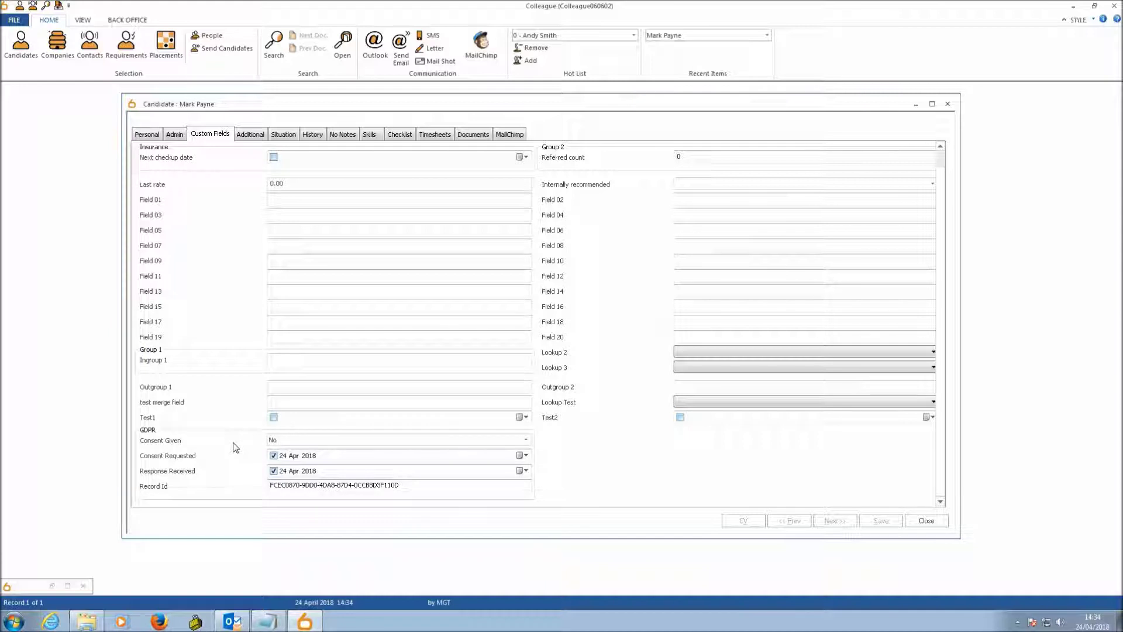
Read the Consent Denied entry in the candidate's history and compare it with the Consent Requested entry
click(320, 136)
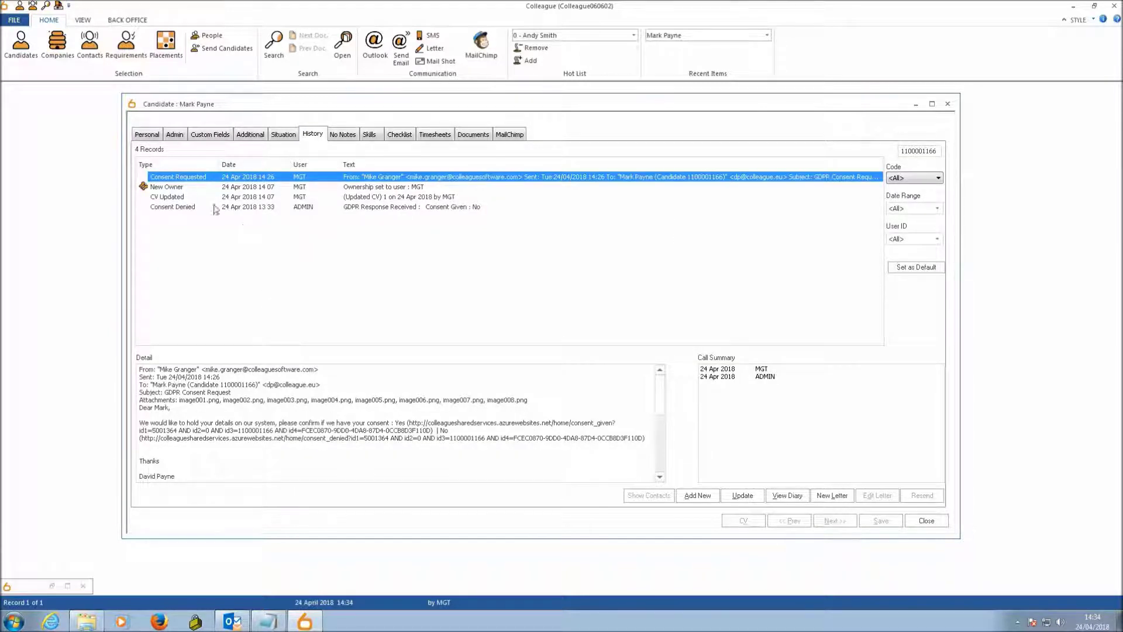
click(149, 208)
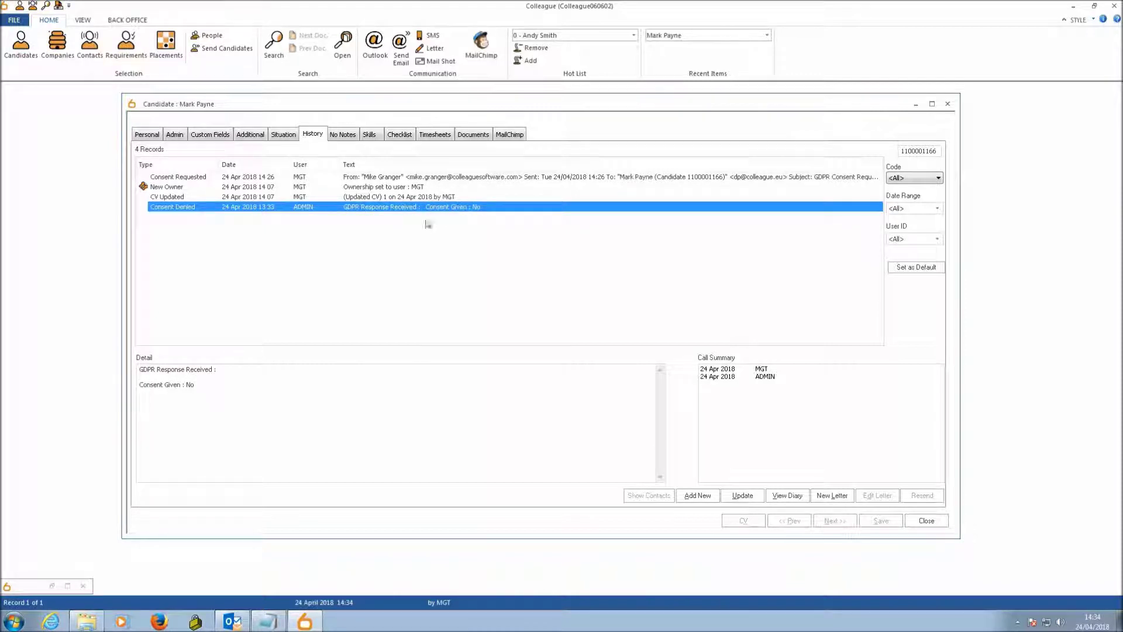
click(245, 394)
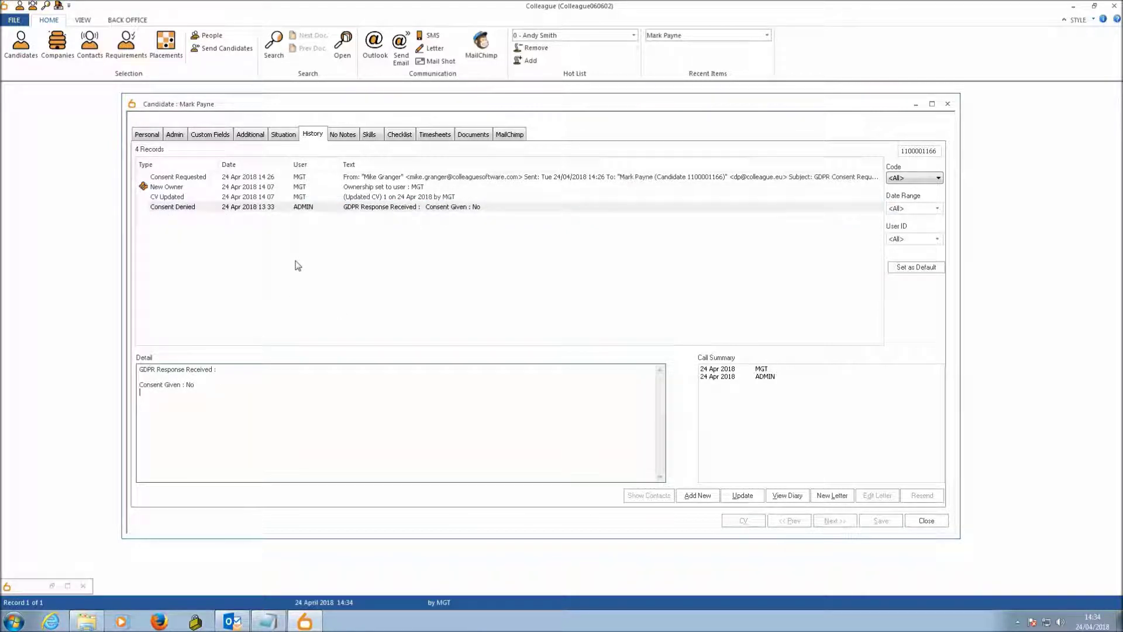
click(324, 204)
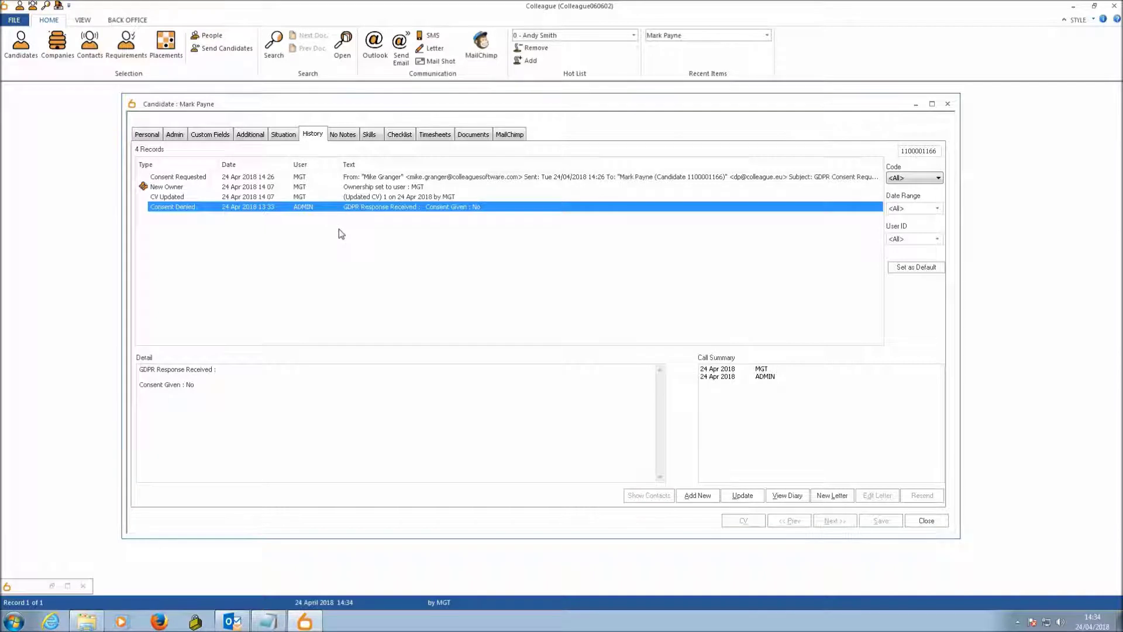
click(284, 177)
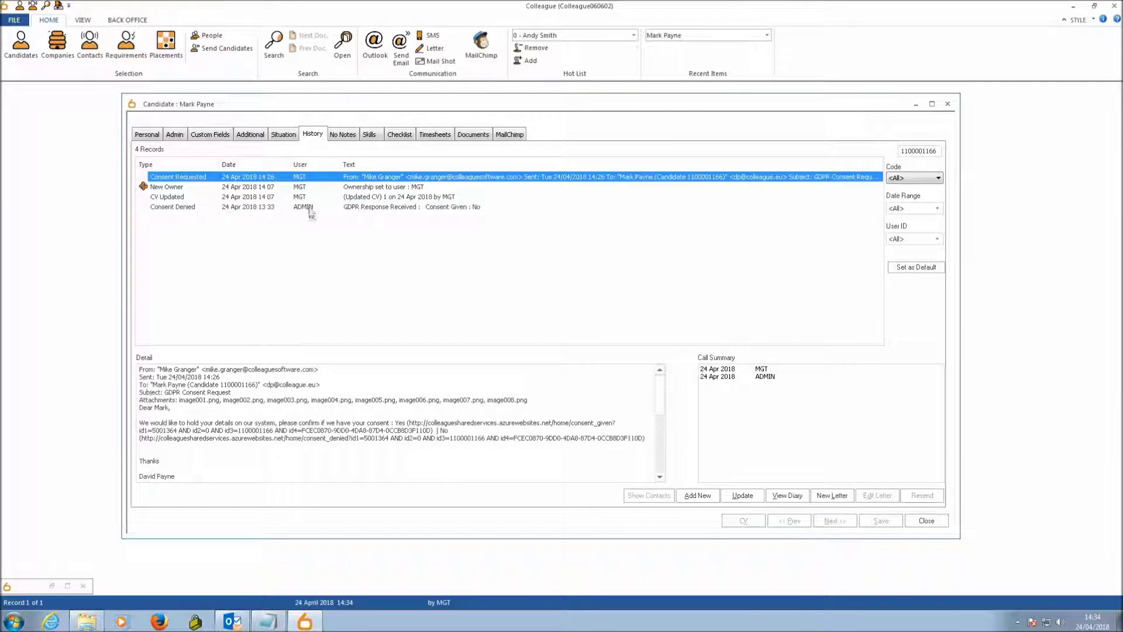
click(312, 207)
Review the candidate's GDPR custom fields and personal details again and close the record
click(213, 135)
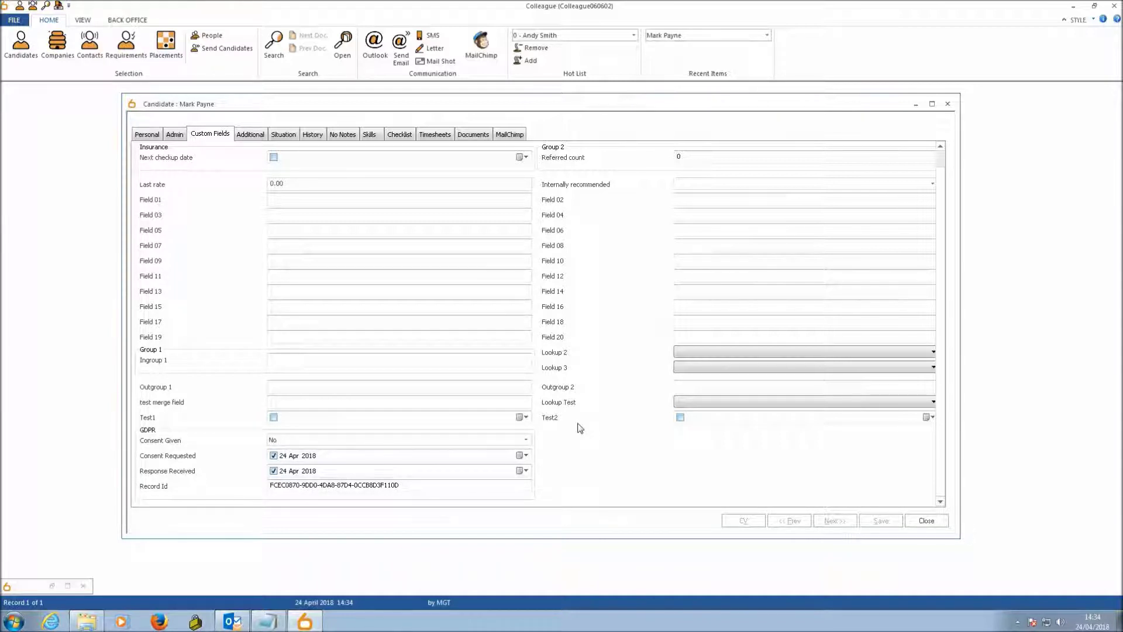
click(150, 135)
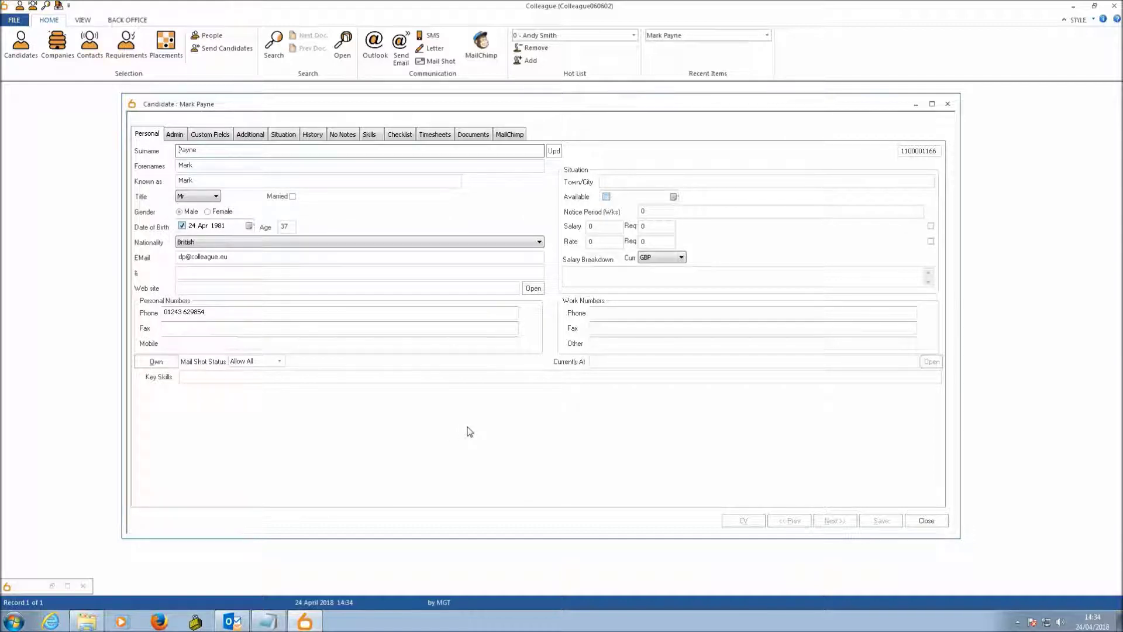
click(927, 520)
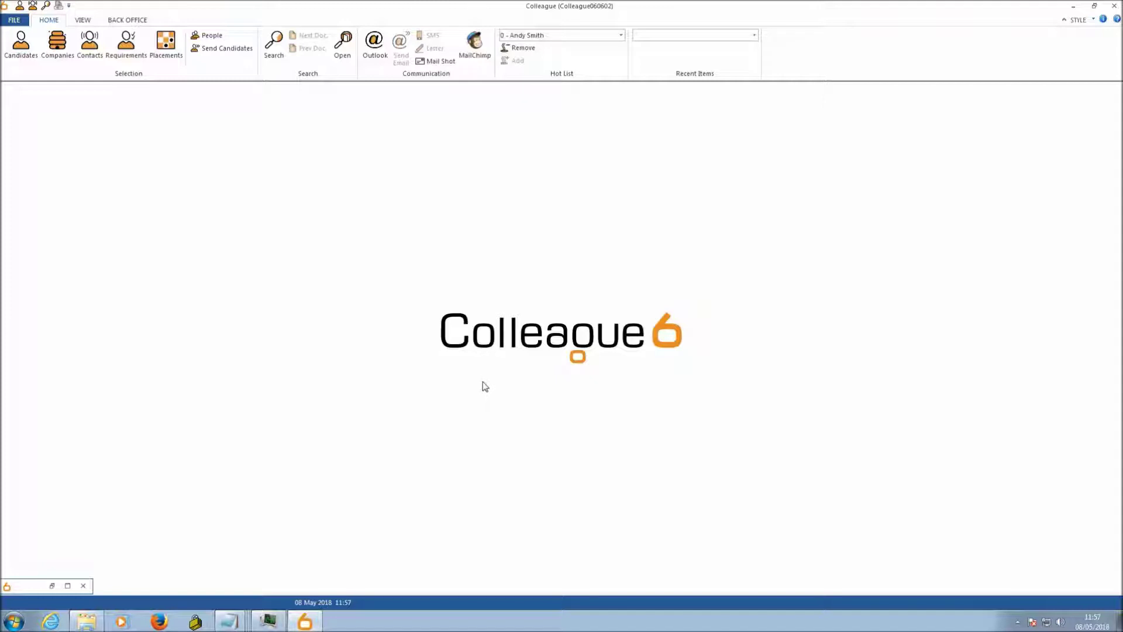
View the Delete Records selection window, close it without choosing any records, and look at the command's description
click(21, 20)
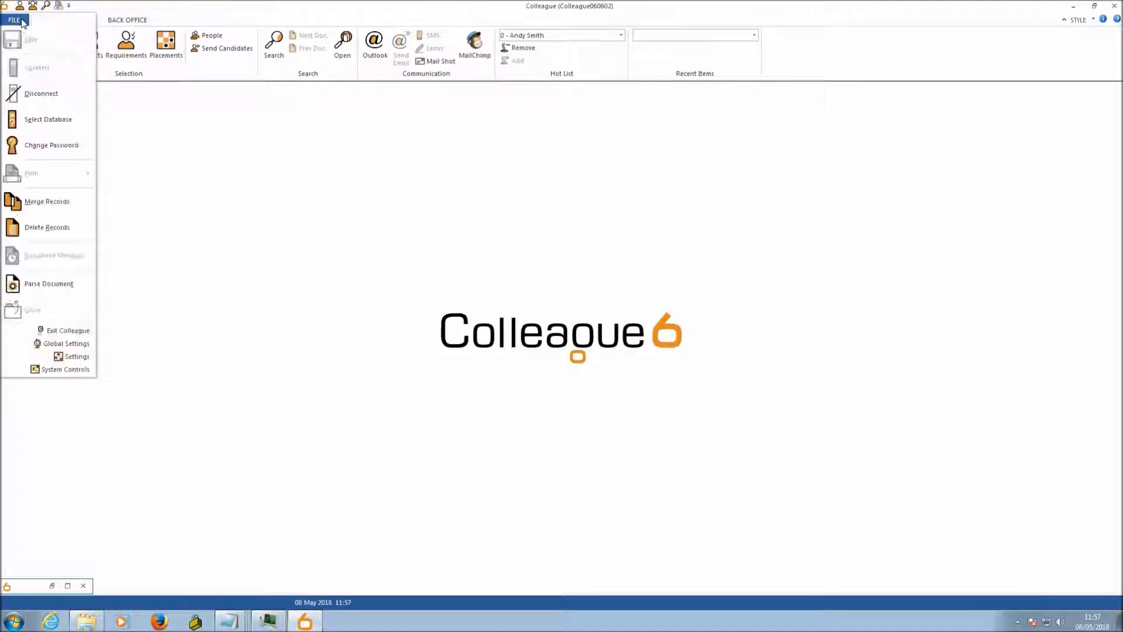
click(58, 228)
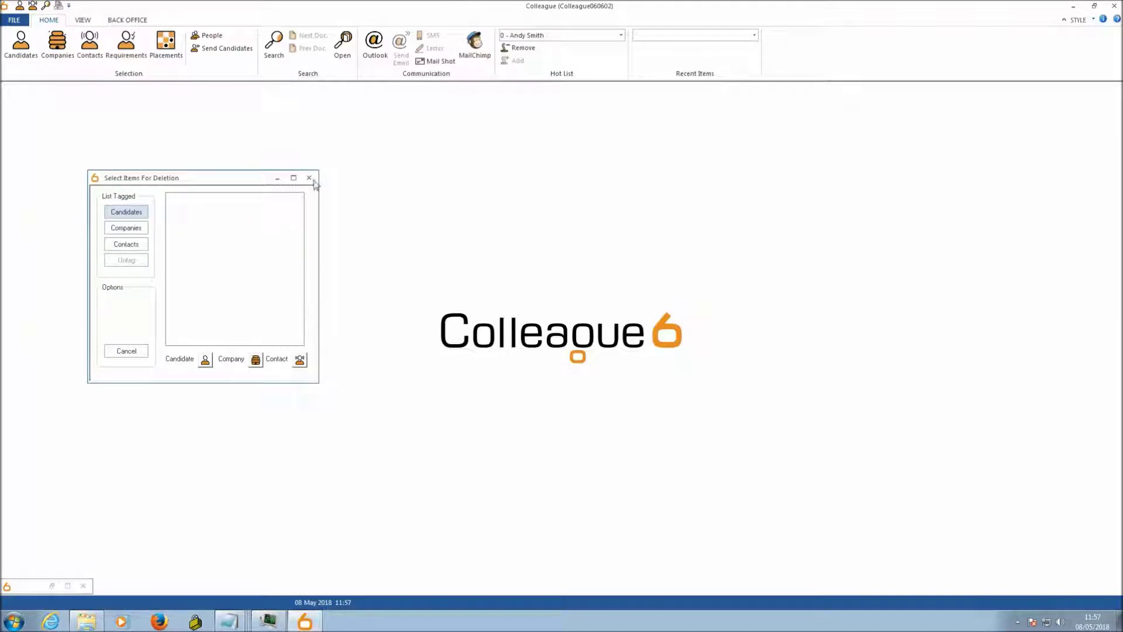
click(309, 178)
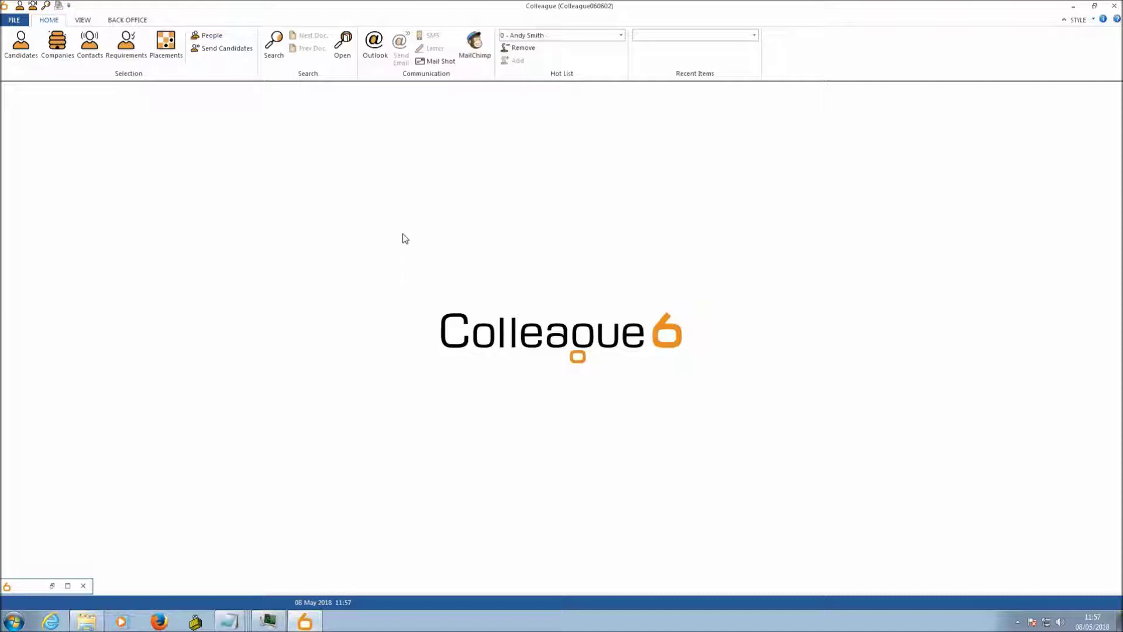
click(15, 22)
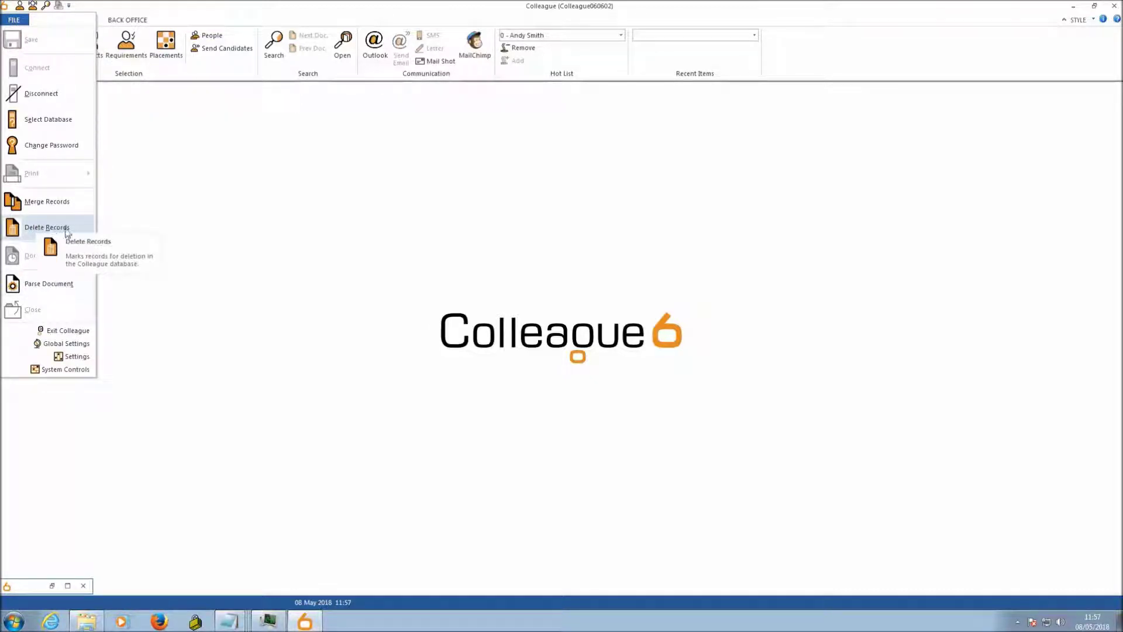
click(163, 221)
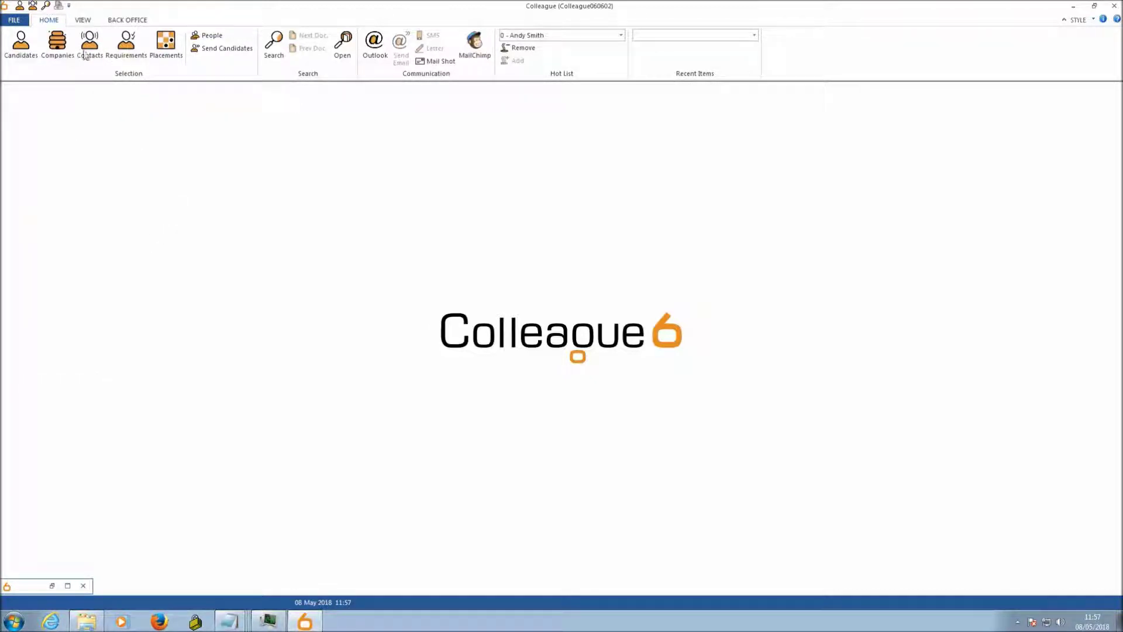
Open report 1003, GDPR Right to be Forgotten, and shift its window slightly
click(85, 22)
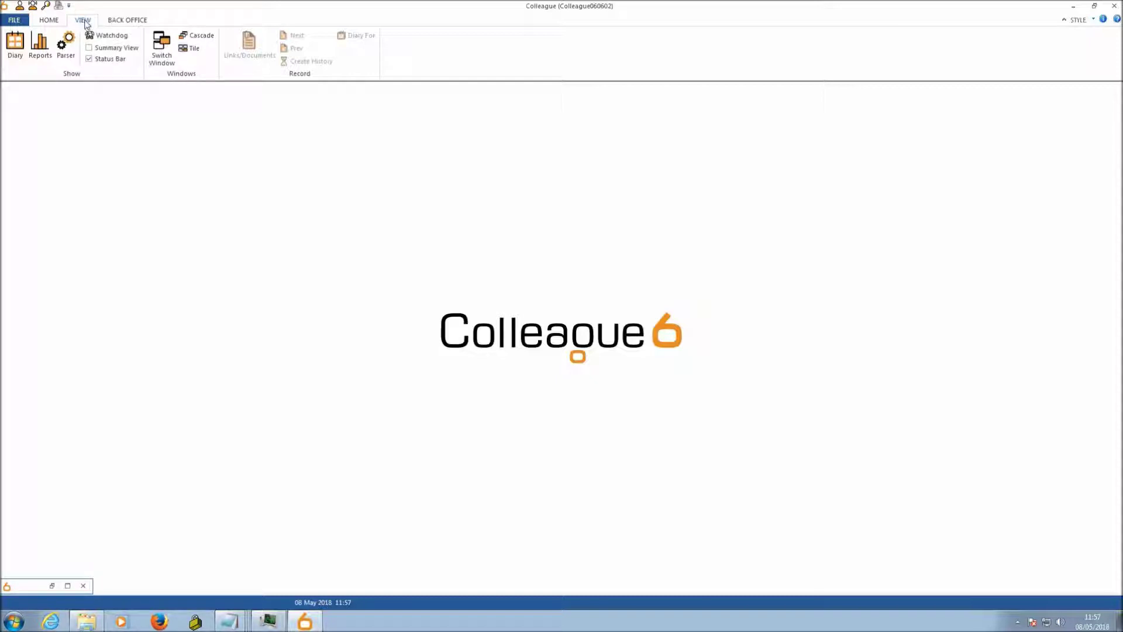
click(40, 44)
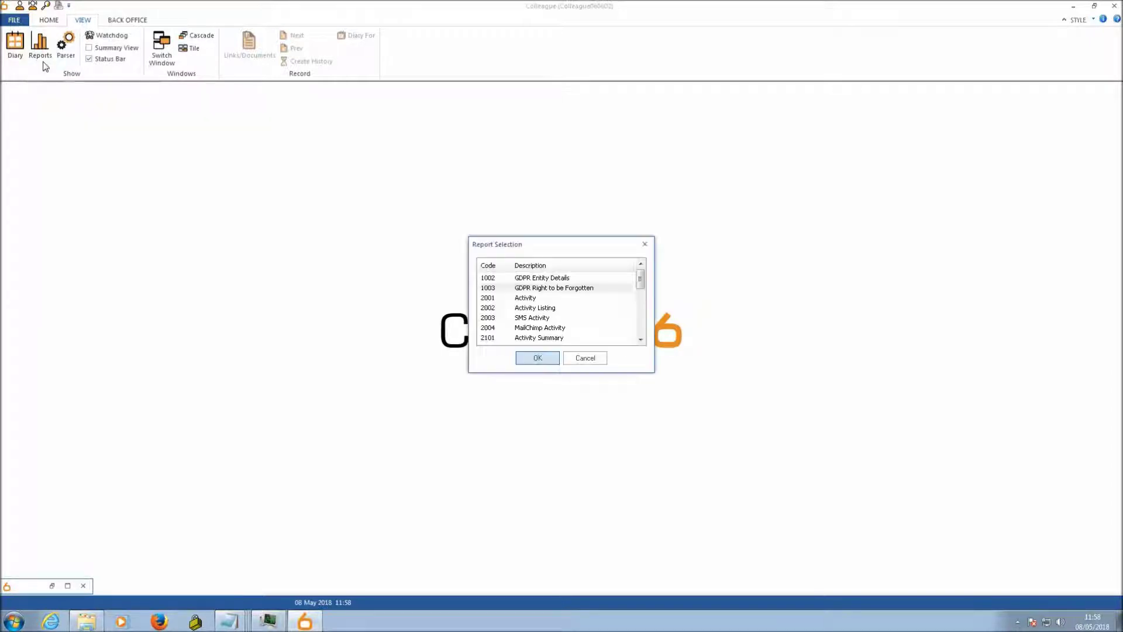
click(550, 289)
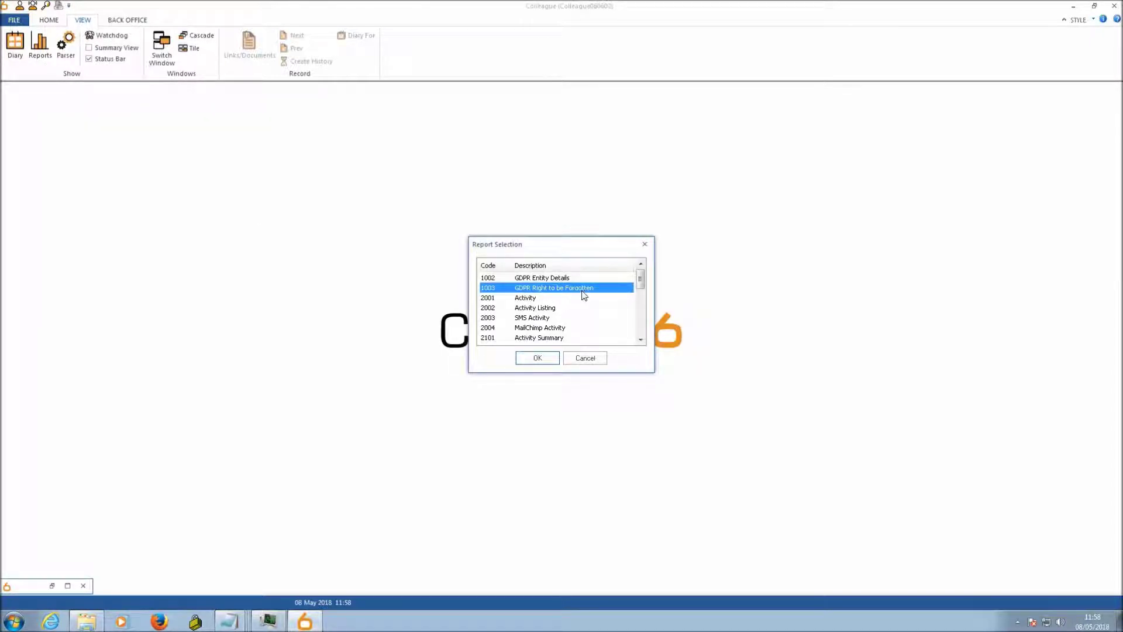
click(537, 358)
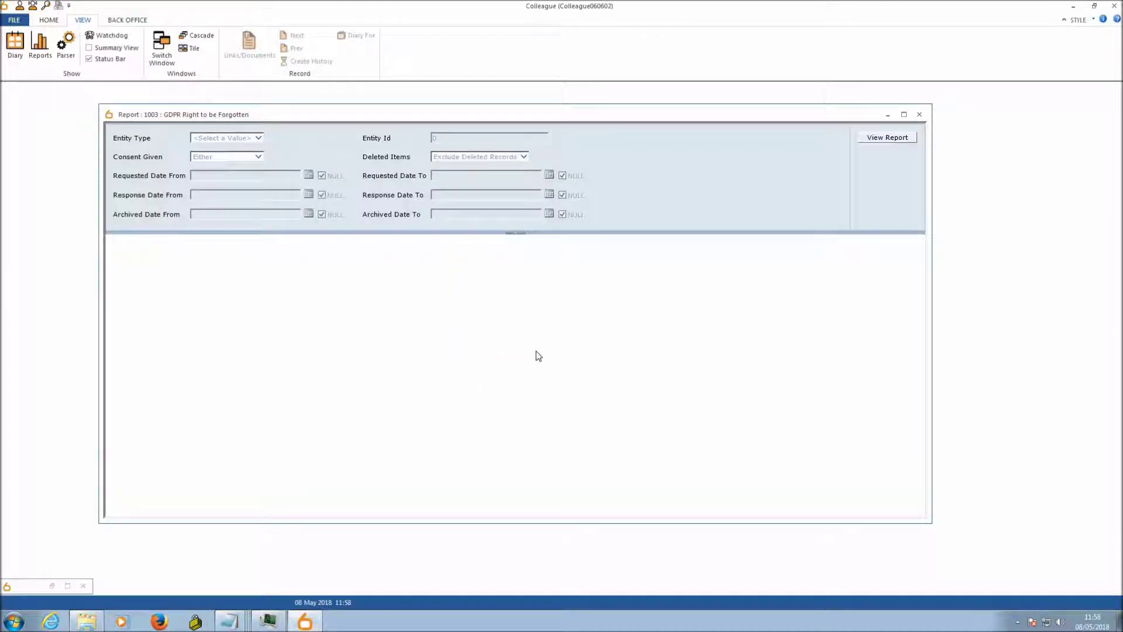
drag(475, 122, 486, 122)
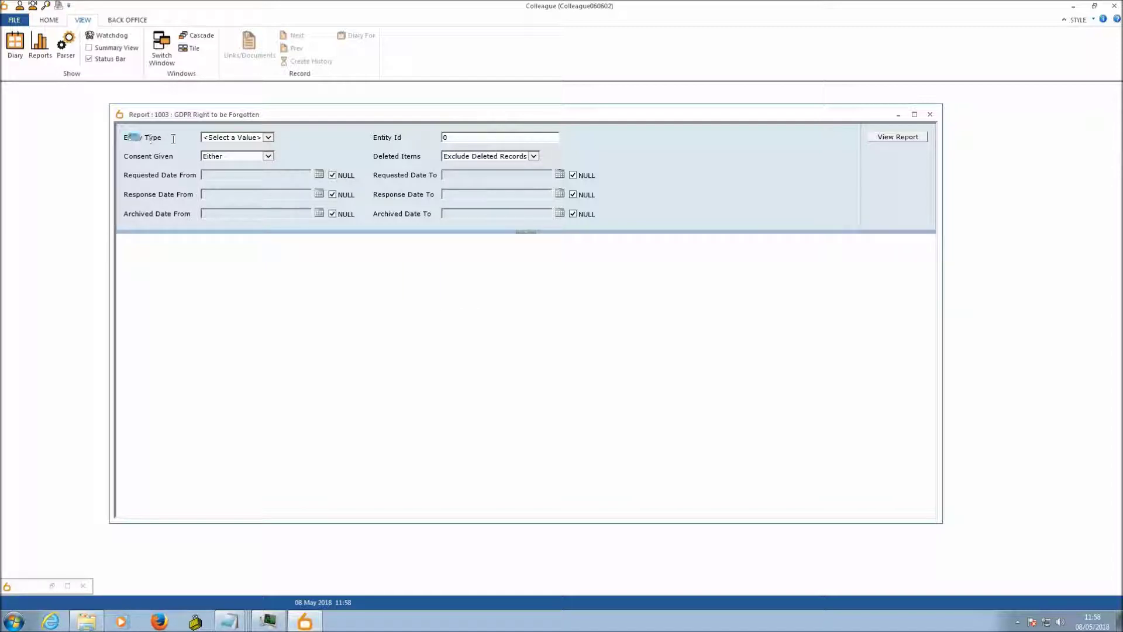
Set the report's Entity Type to Candidate and examine the Entity Id filter
click(268, 138)
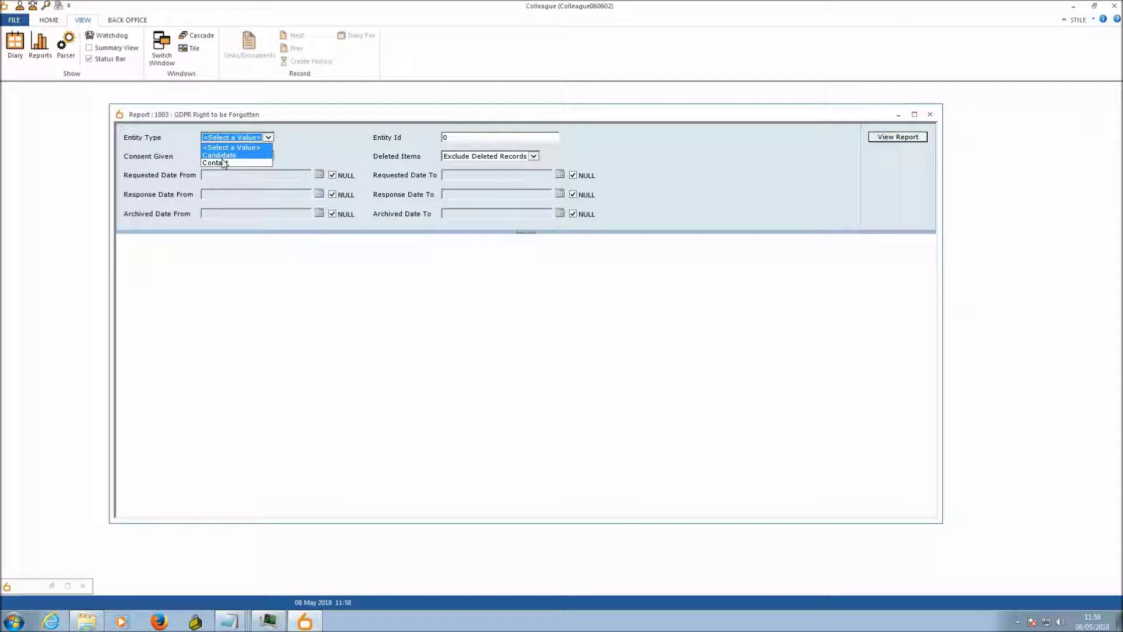
click(262, 156)
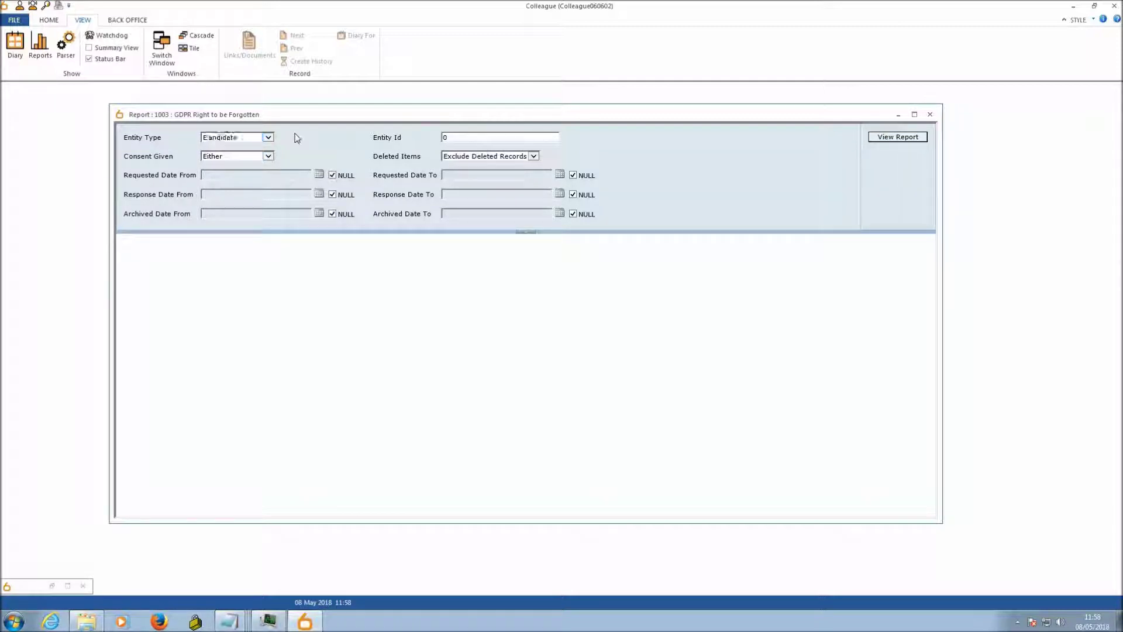
click(474, 139)
double_click(488, 139)
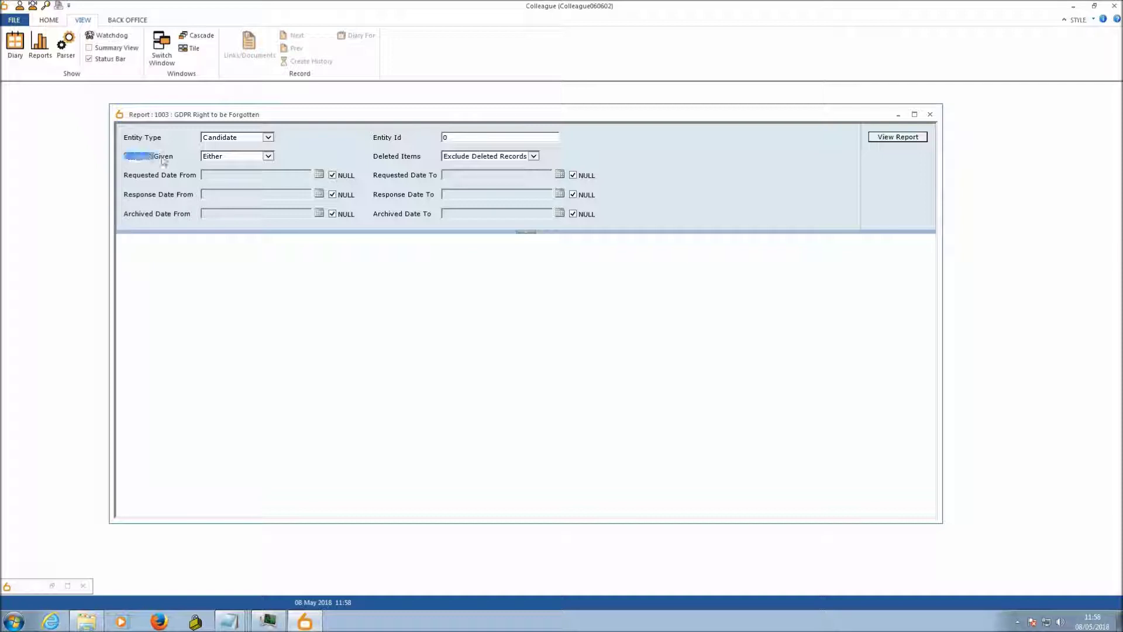
Try the Not Given and Given options of the report's Consent Given filter and return it to Either
click(273, 156)
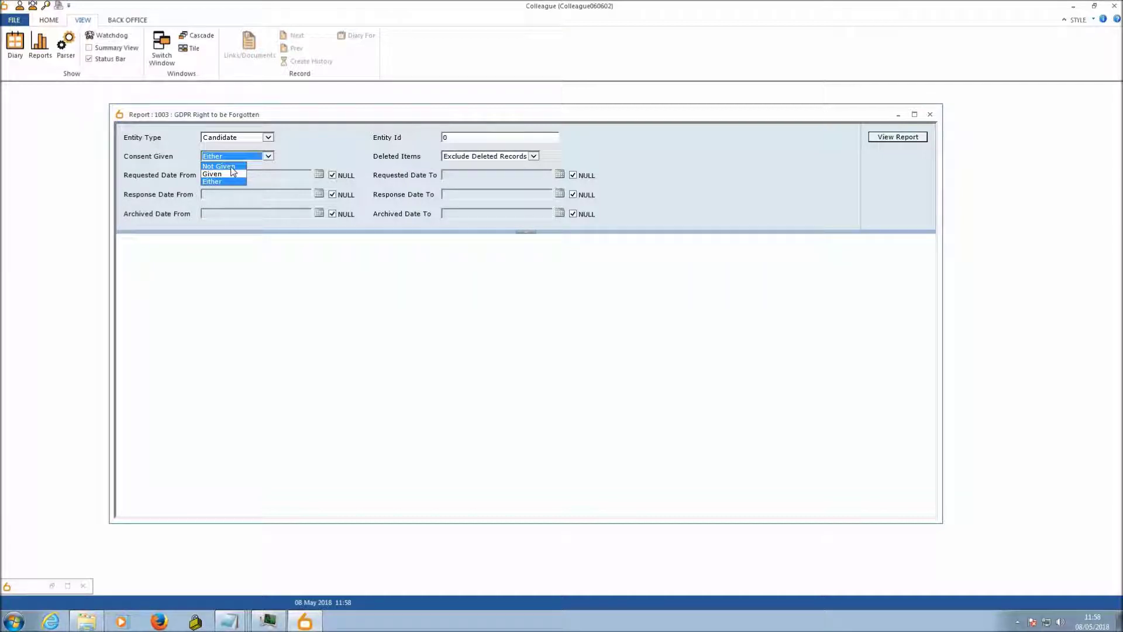
click(231, 168)
click(268, 156)
click(219, 174)
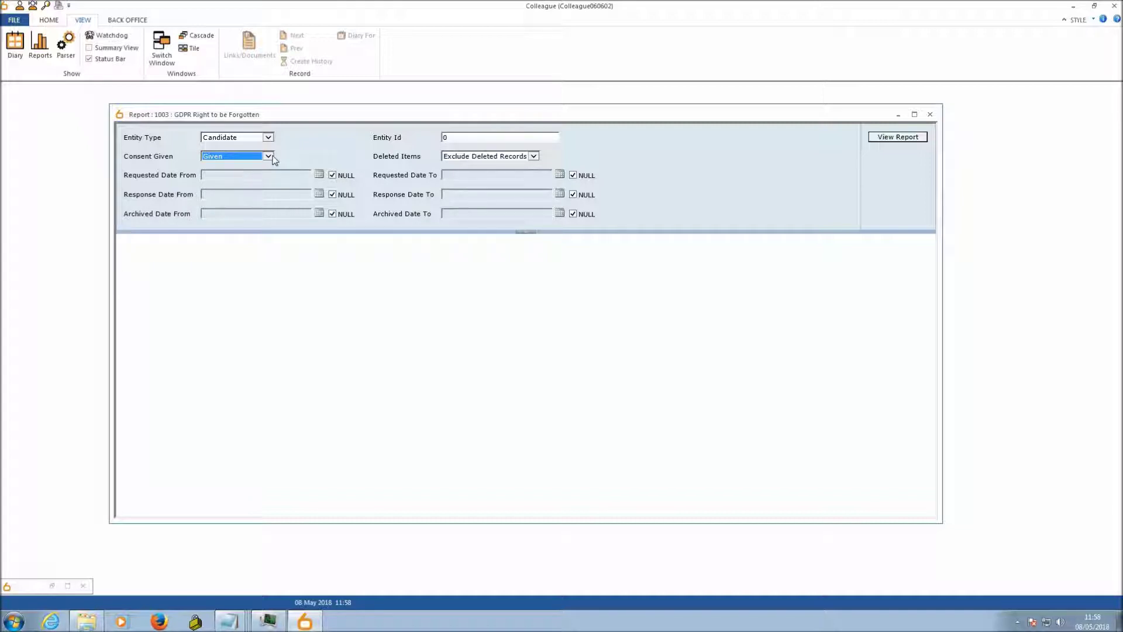
click(268, 157)
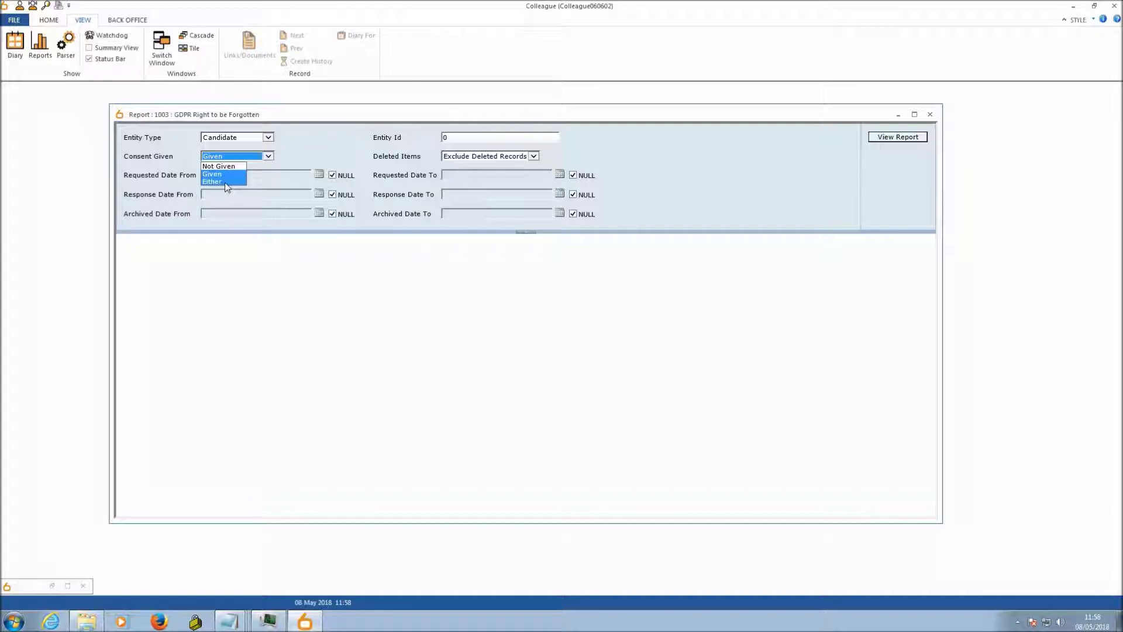
click(224, 162)
click(318, 286)
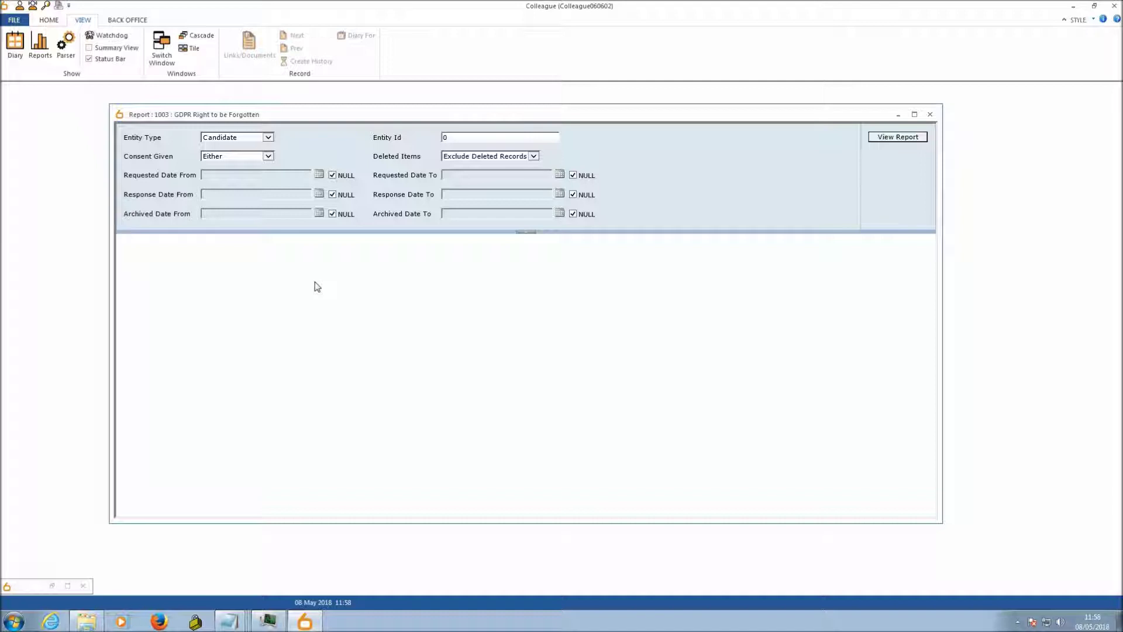
Set Consent Given to Not Given, try Deleted Records Only, return Deleted Items to Exclude Deleted Records, and run the report
click(268, 156)
click(230, 167)
click(534, 157)
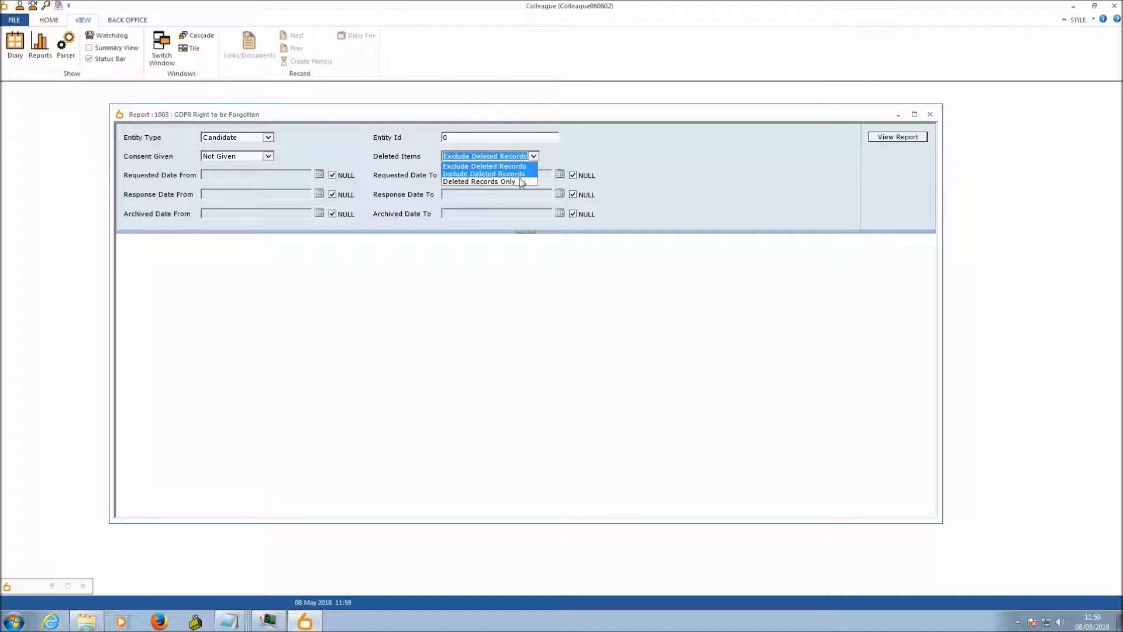
click(522, 182)
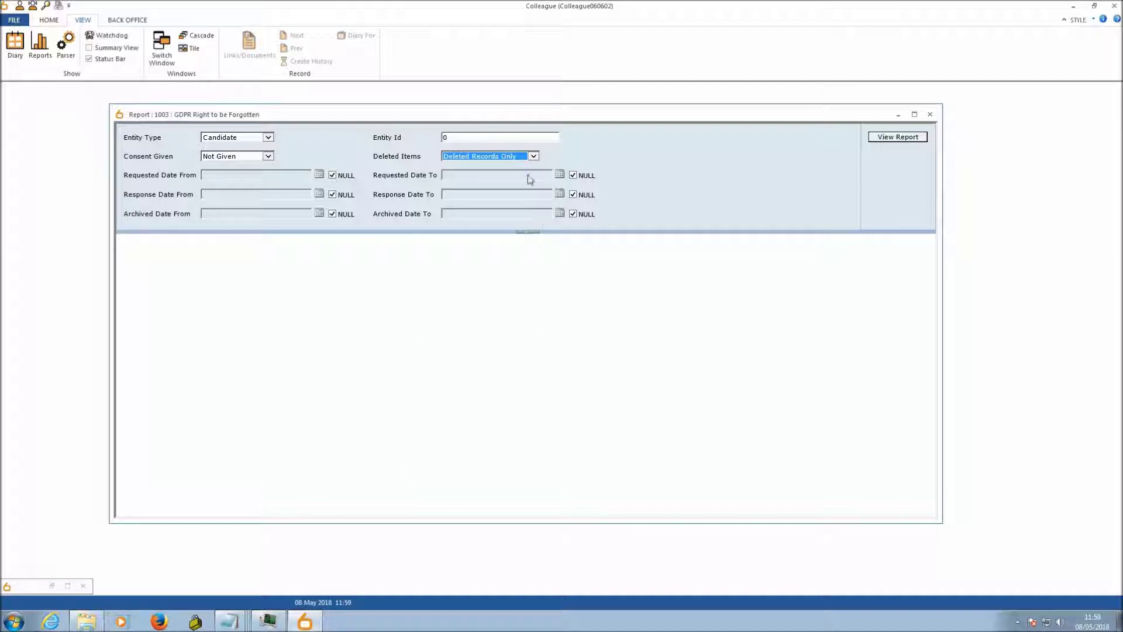
click(534, 155)
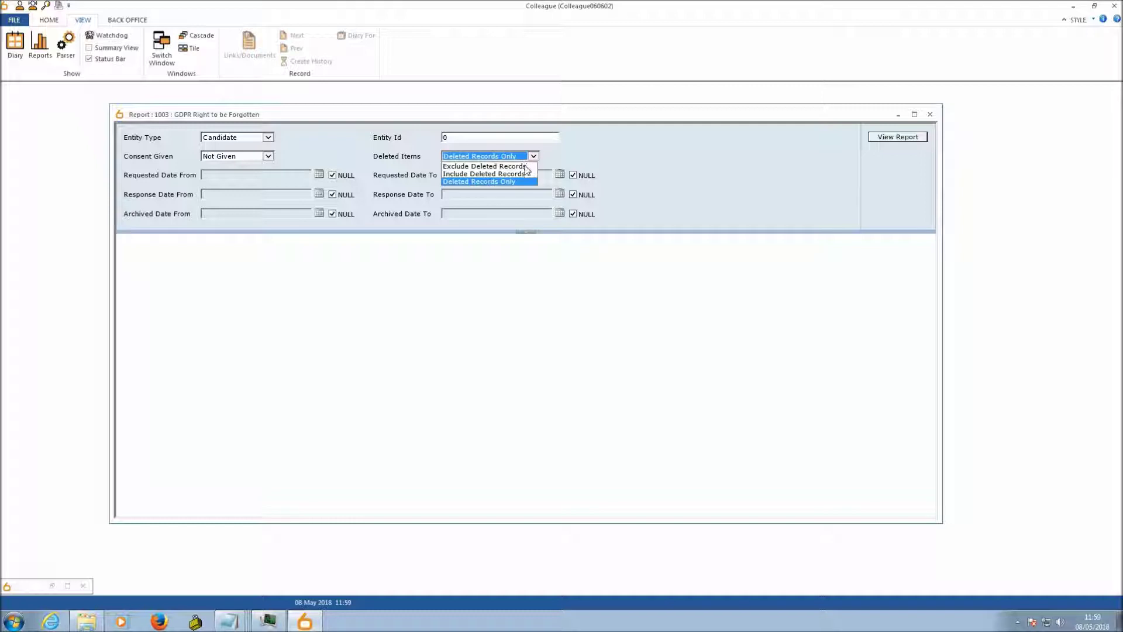
click(525, 166)
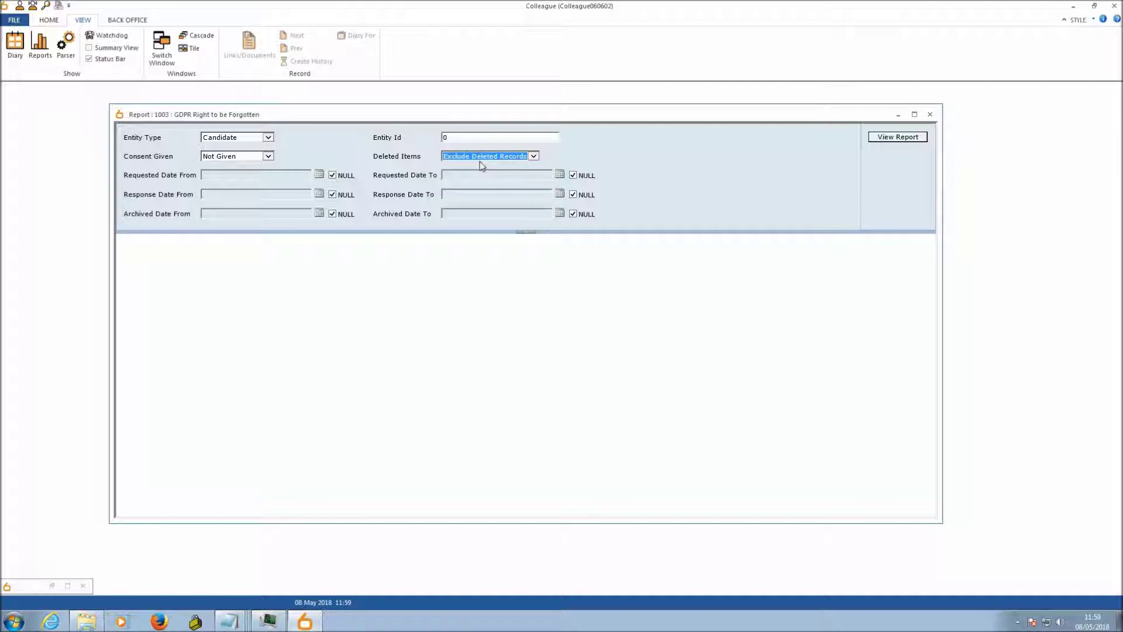
click(493, 289)
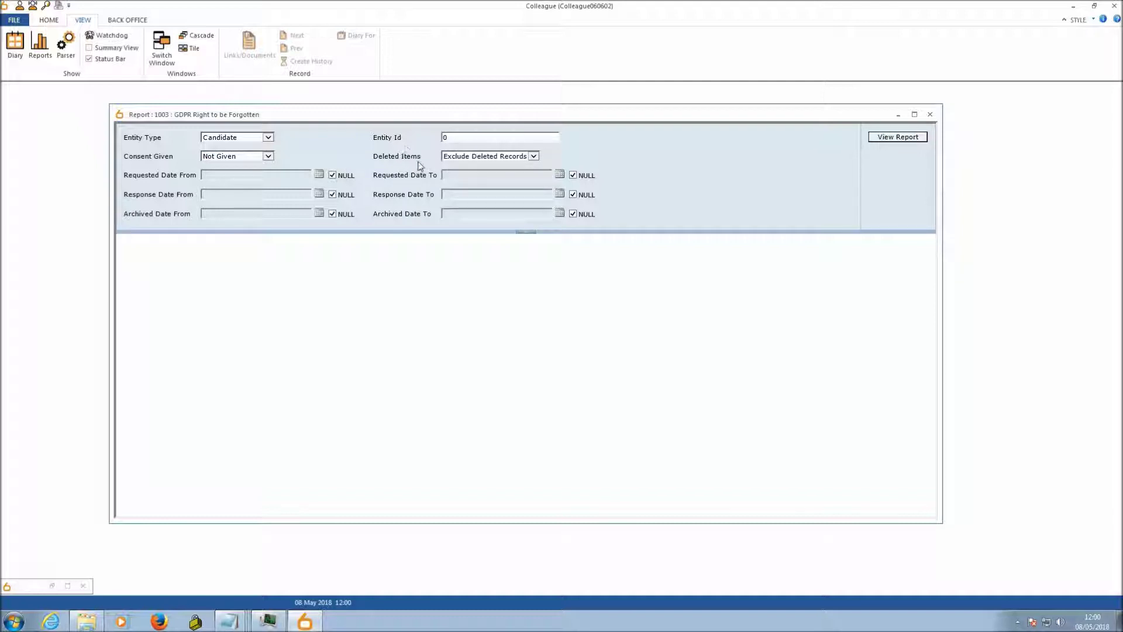
click(897, 137)
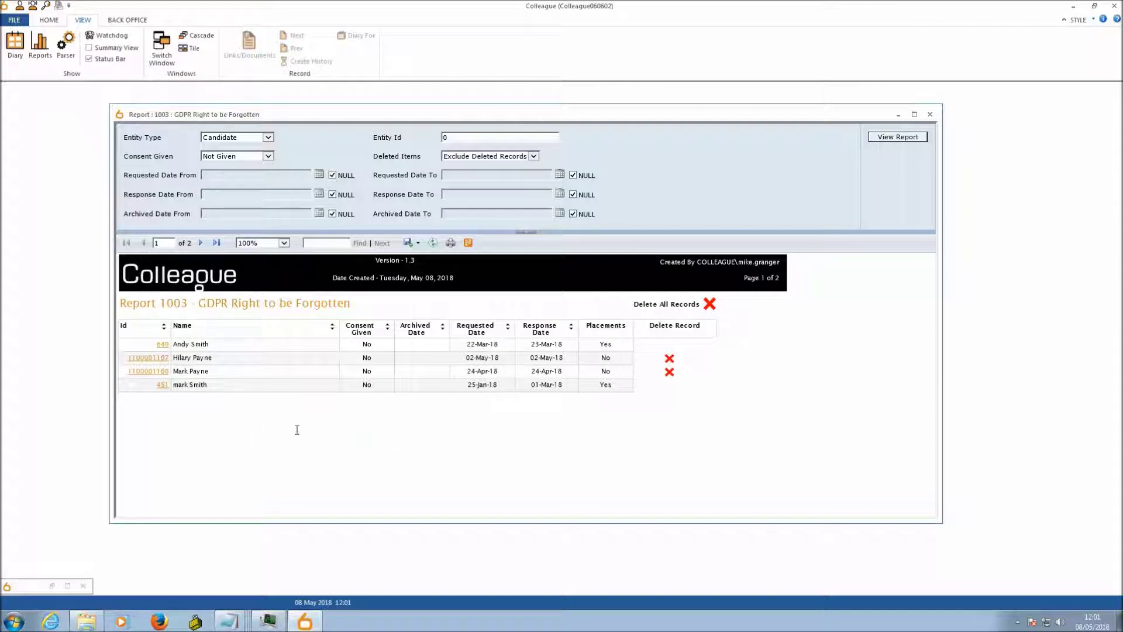
View the third listed candidate's record from the report, close it, and look through the Consent Given options without changing the filter
click(151, 371)
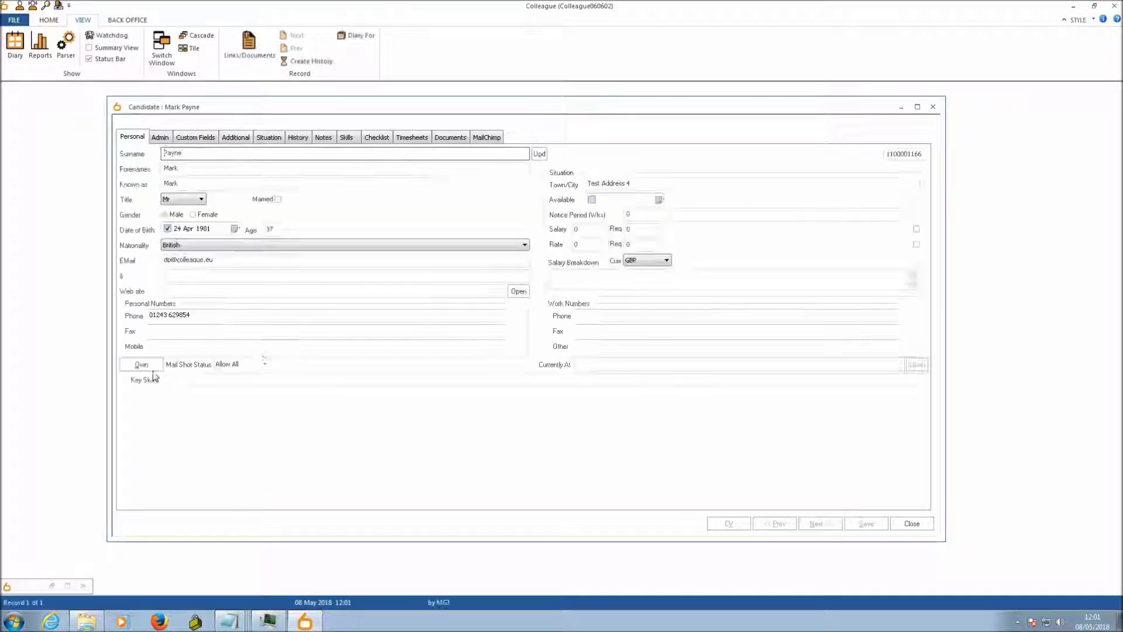
click(911, 524)
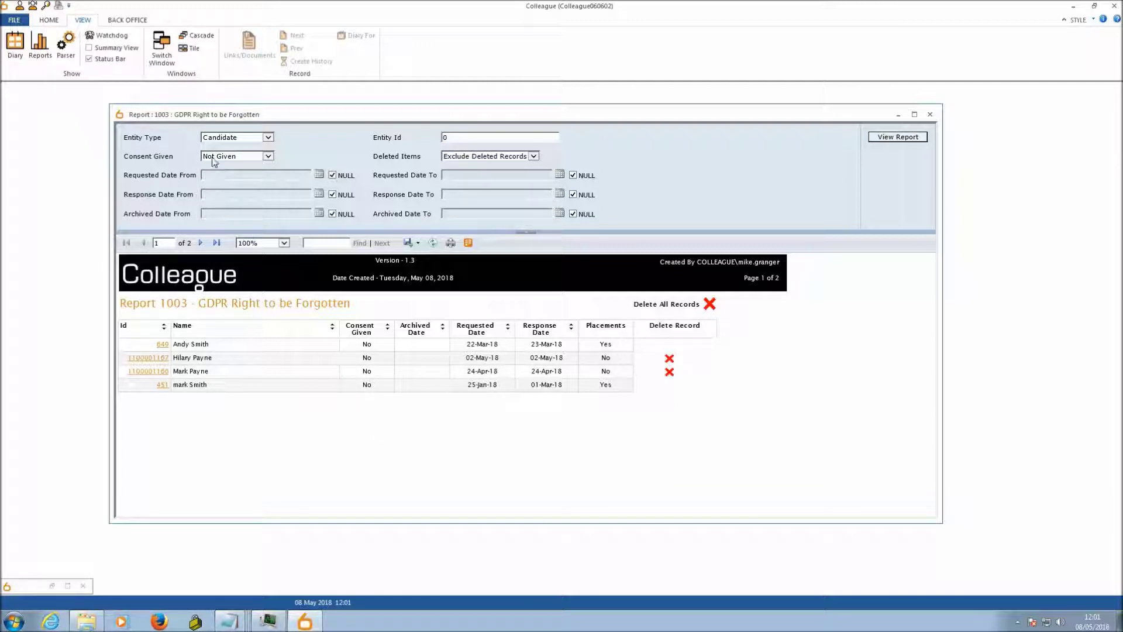
click(268, 156)
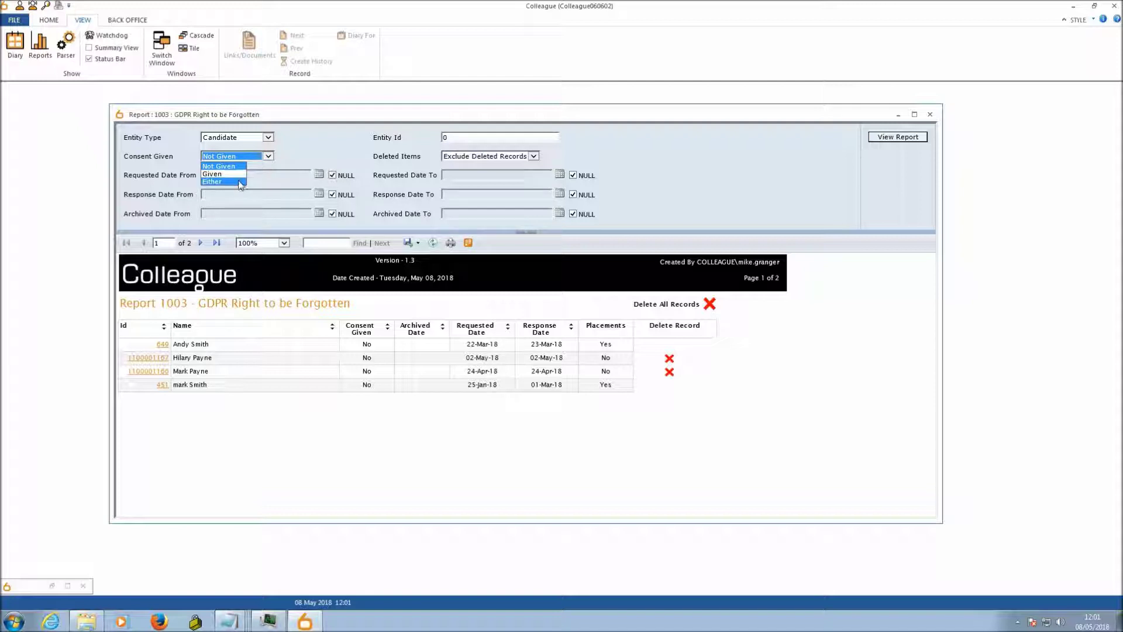
click(309, 165)
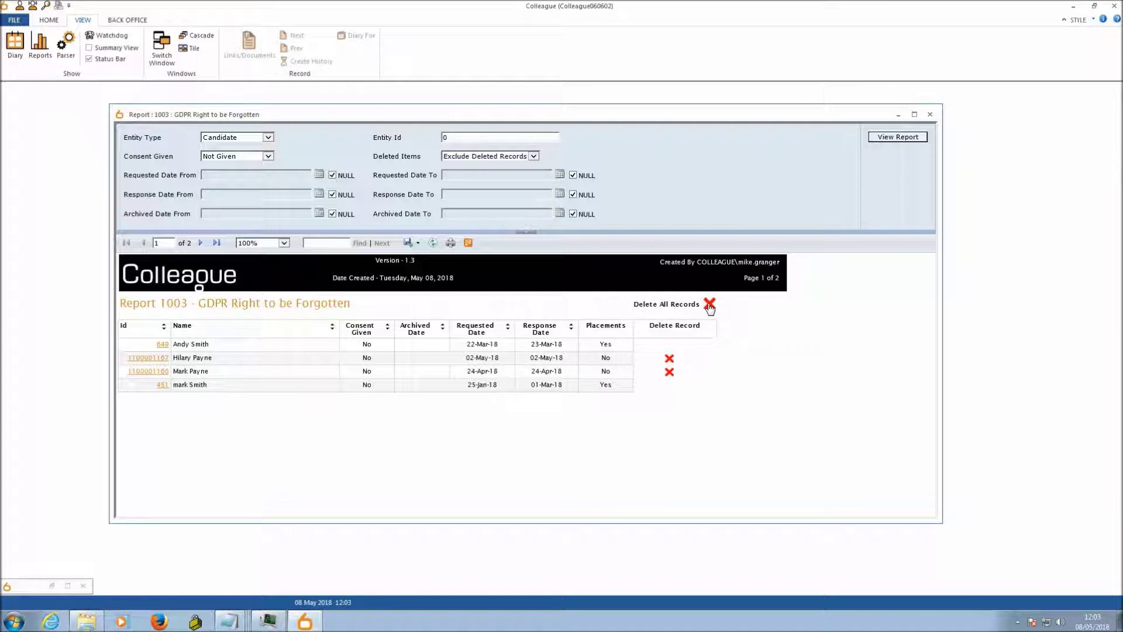
Request deletion of the third listed candidate's record and decline the confirmation
click(669, 372)
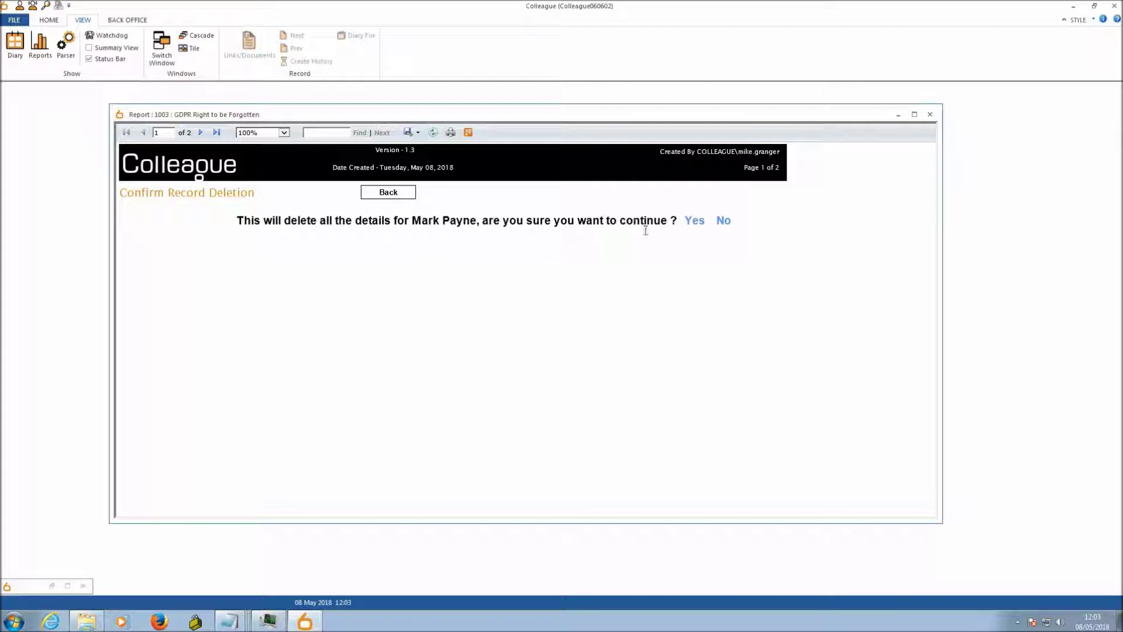
click(724, 221)
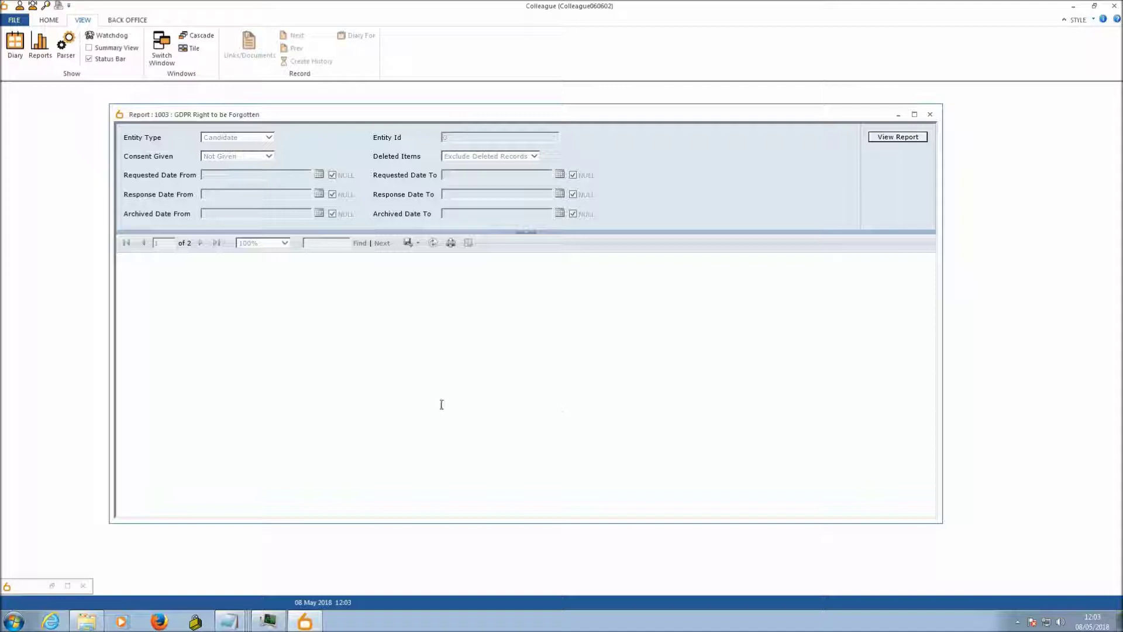
Open the third listed candidate's record, examine its Personal, Admin, History, Notes and Skills details, and close it
click(164, 372)
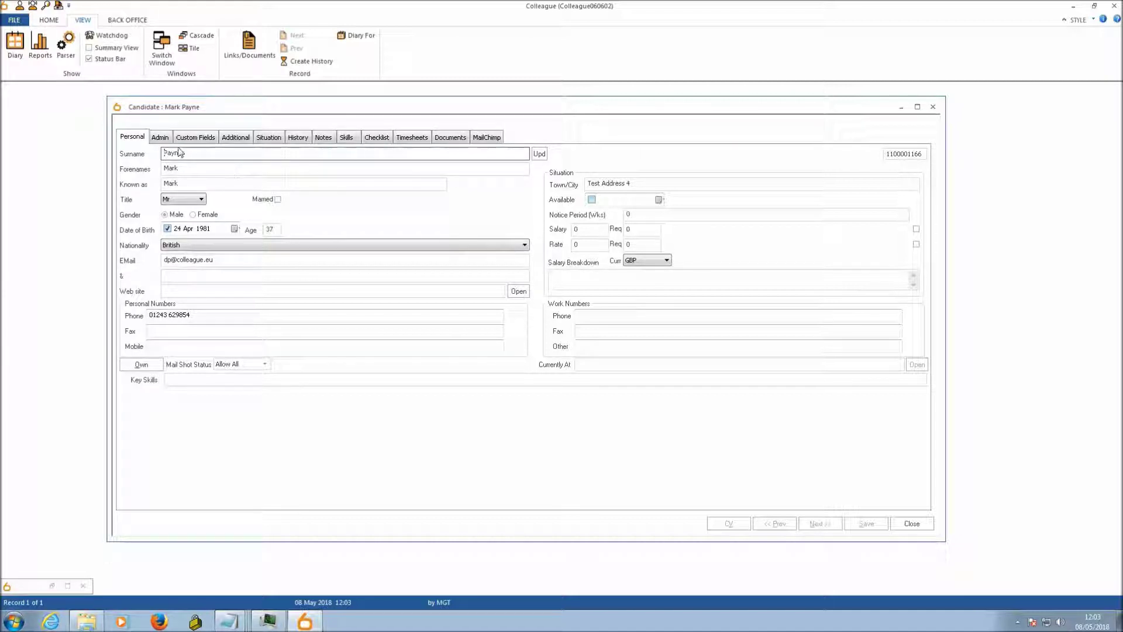
click(161, 137)
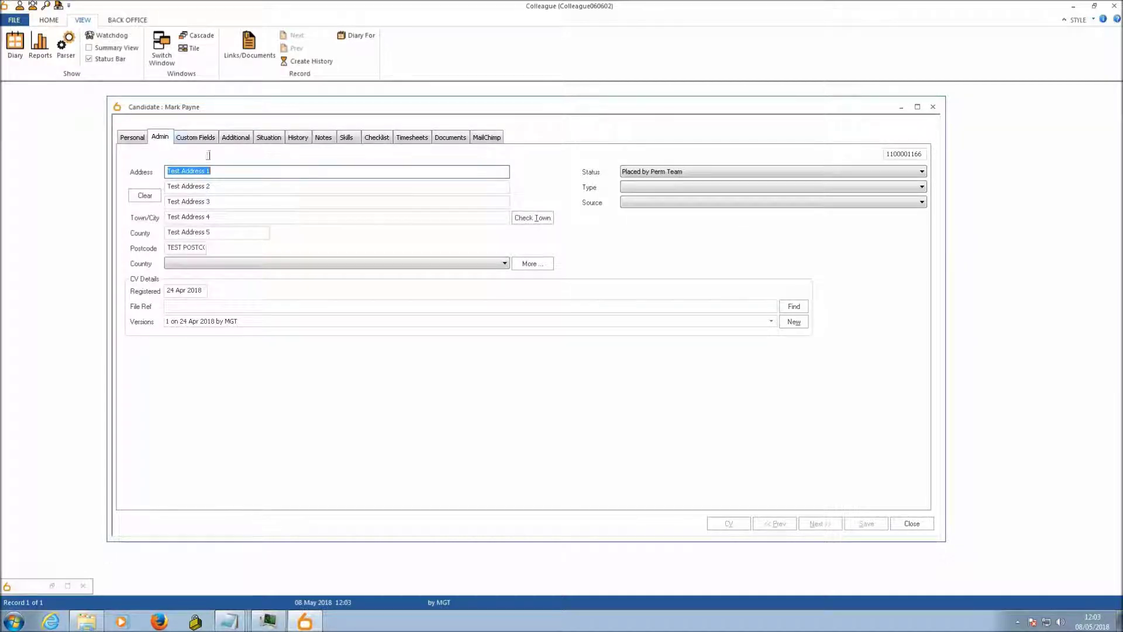
click(298, 141)
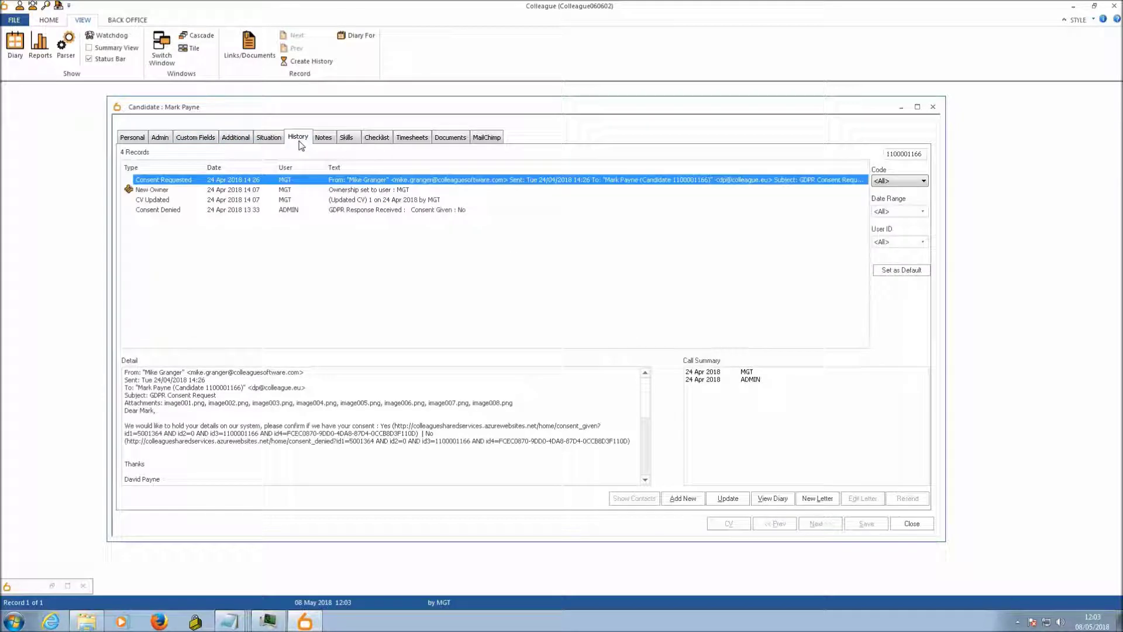
click(375, 258)
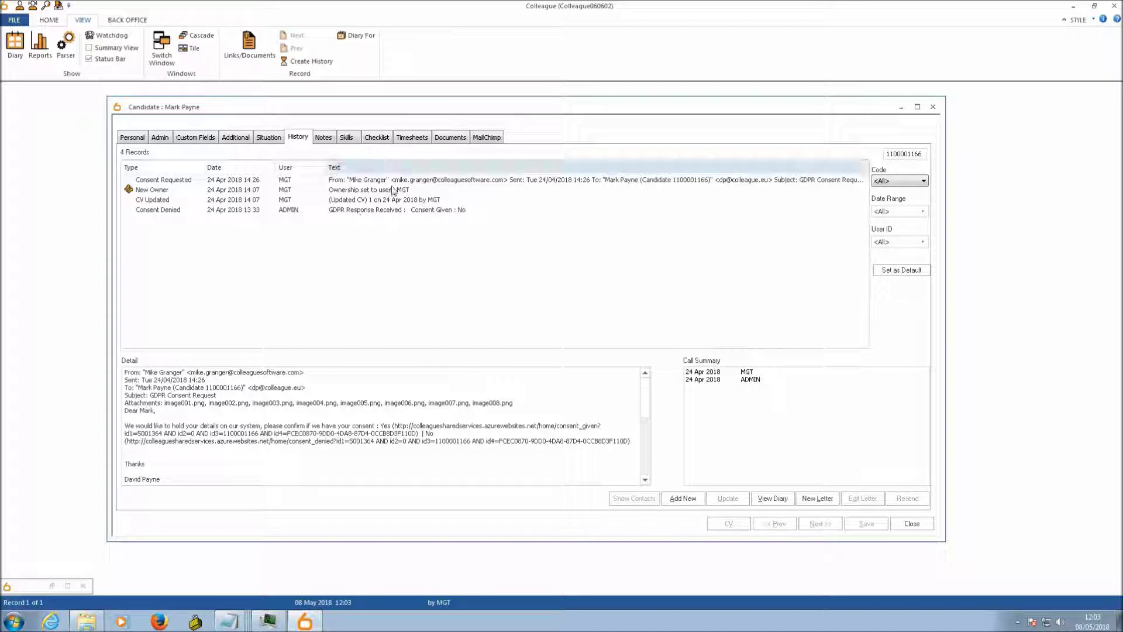
click(324, 137)
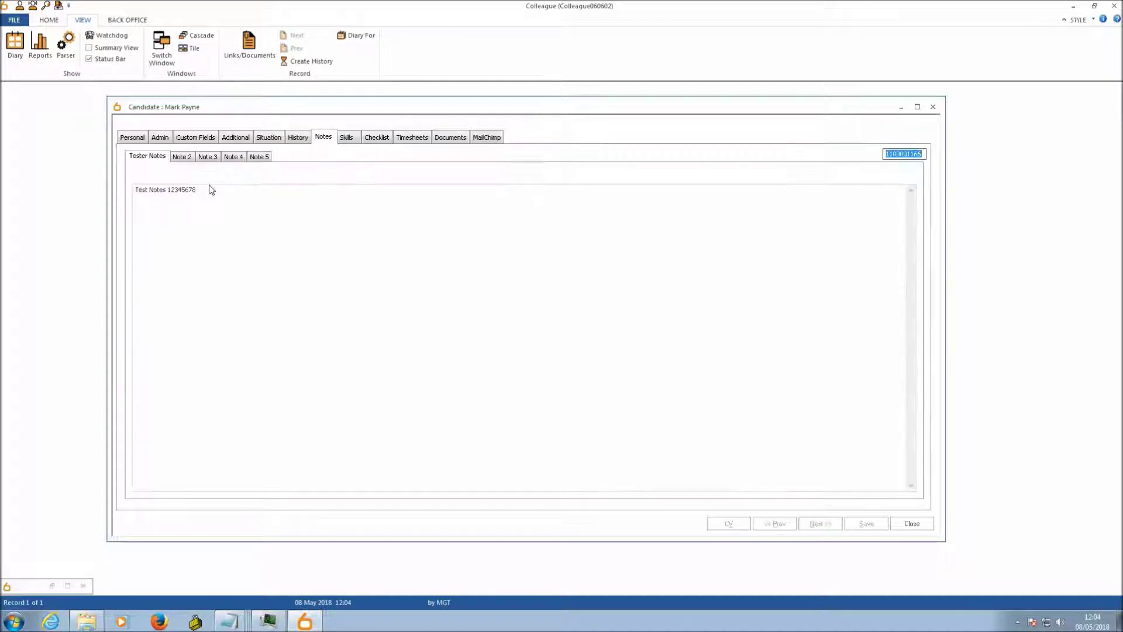
click(349, 139)
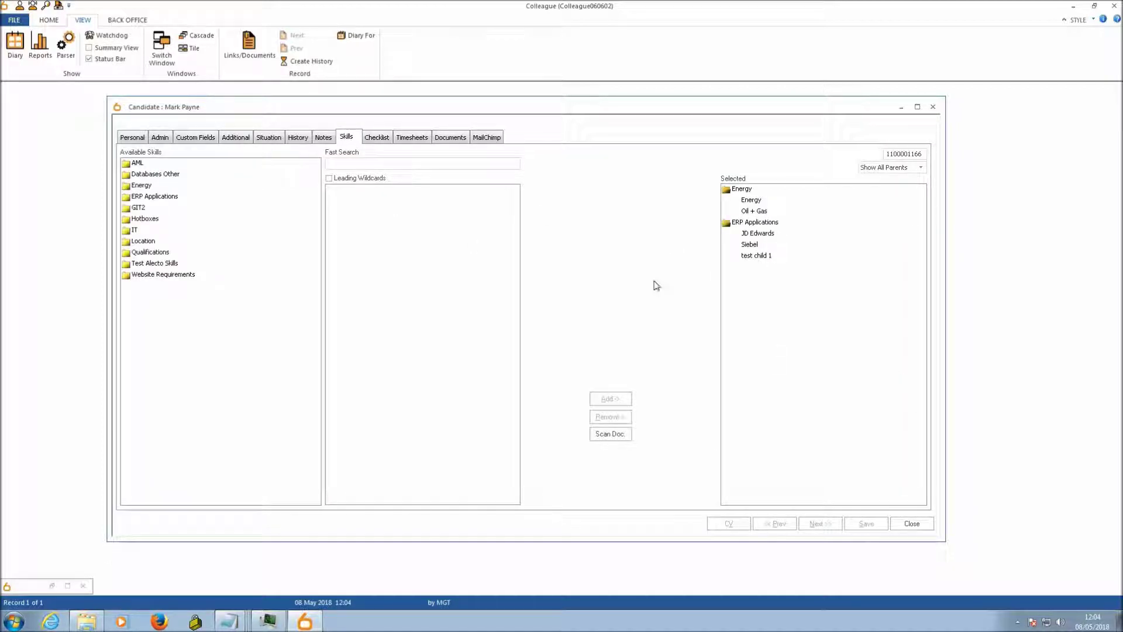
click(138, 139)
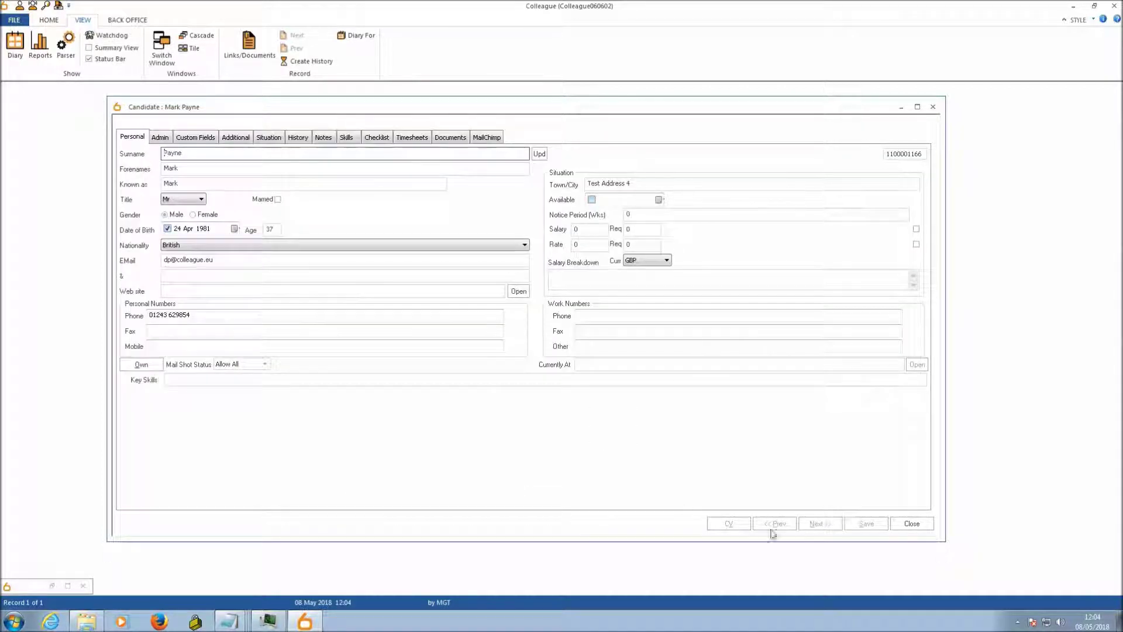
click(911, 524)
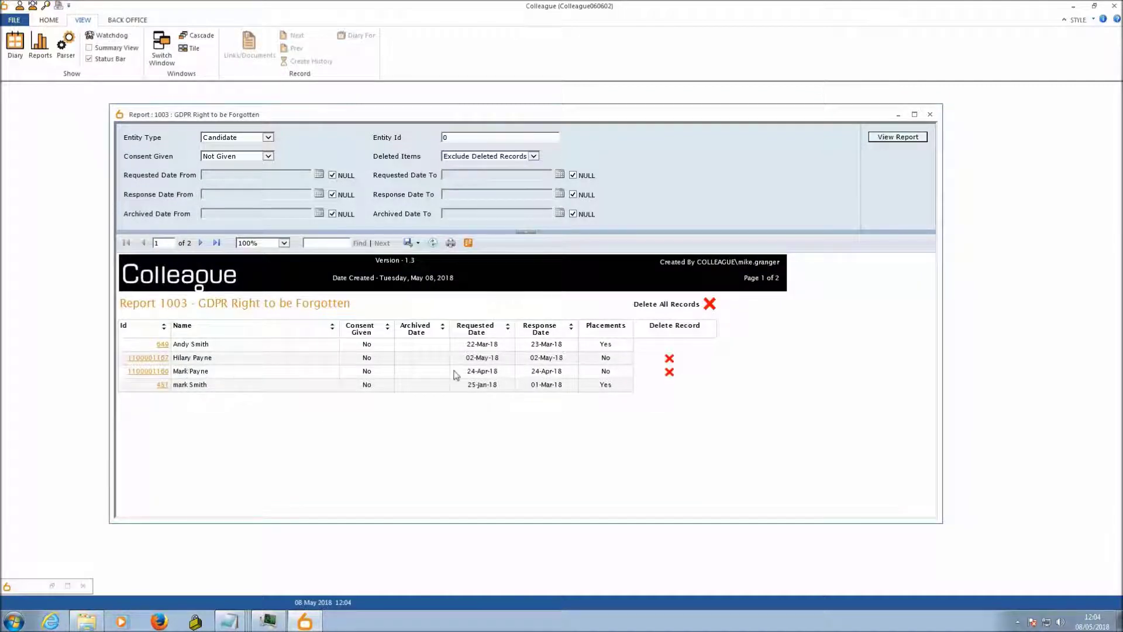
Delete the third listed candidate's record from the report and confirm the deletion
click(670, 372)
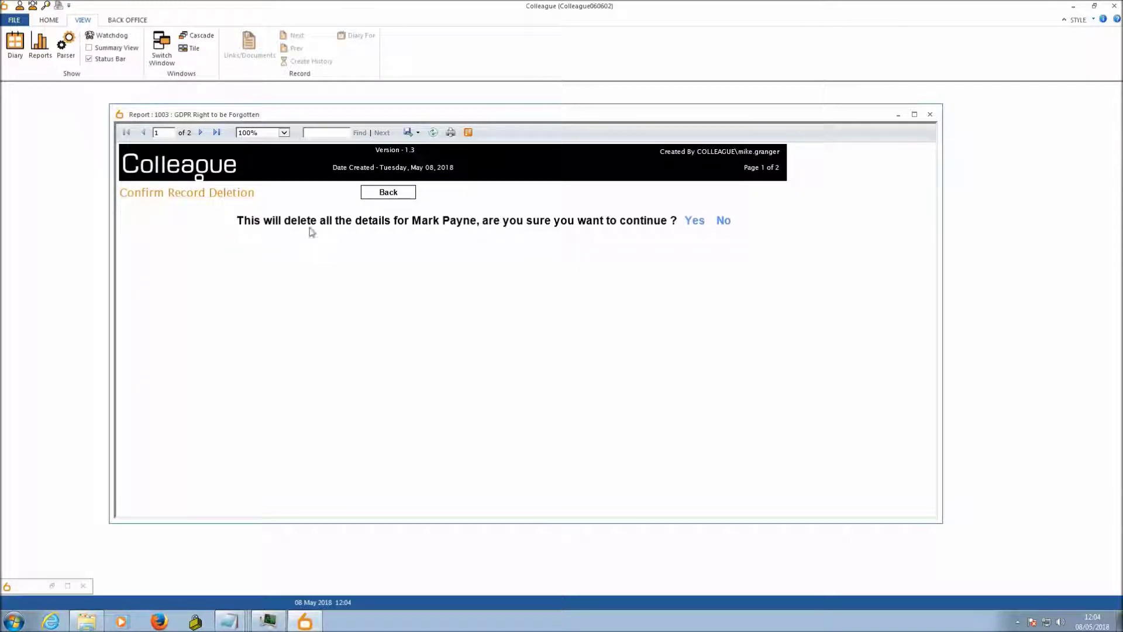
click(695, 223)
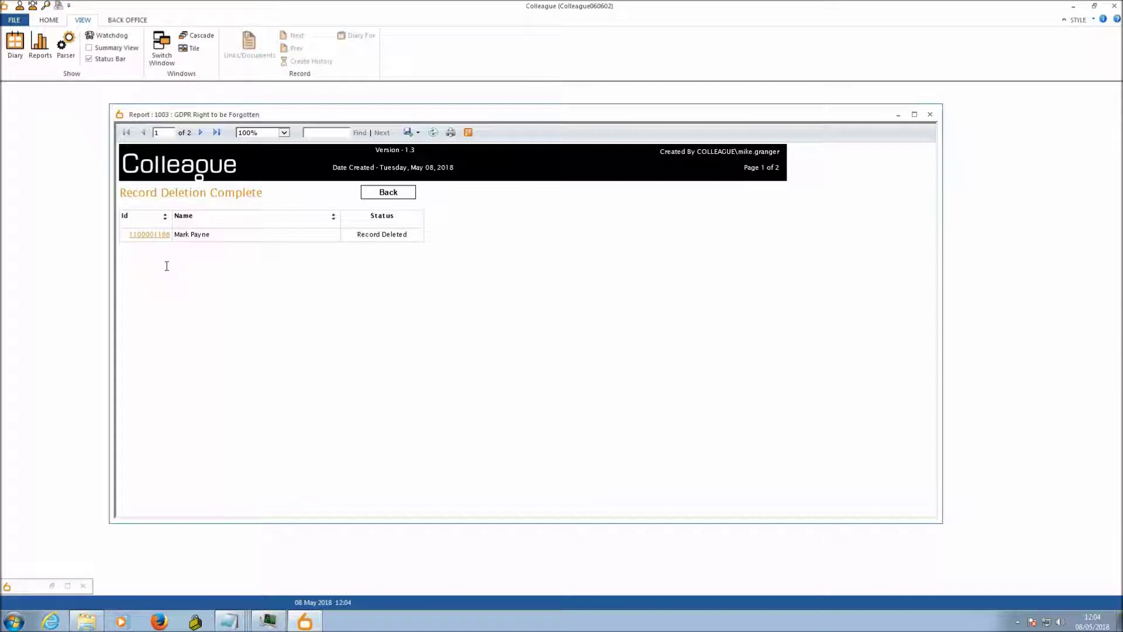
Open the deleted candidate's record and examine its personal details and each of its History entries
click(149, 236)
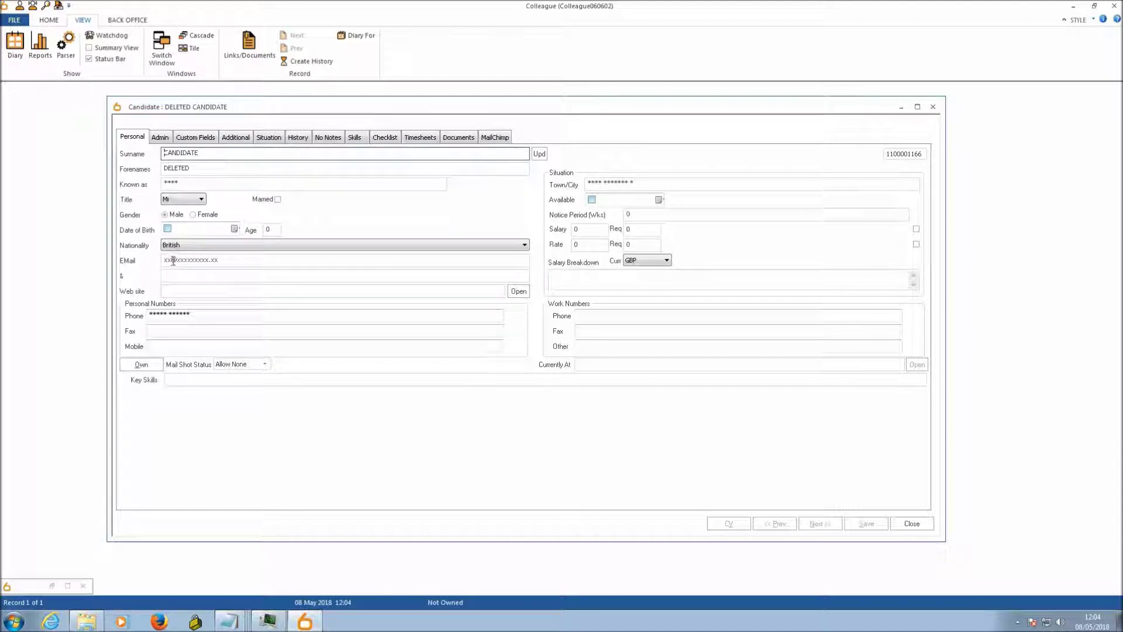
click(243, 330)
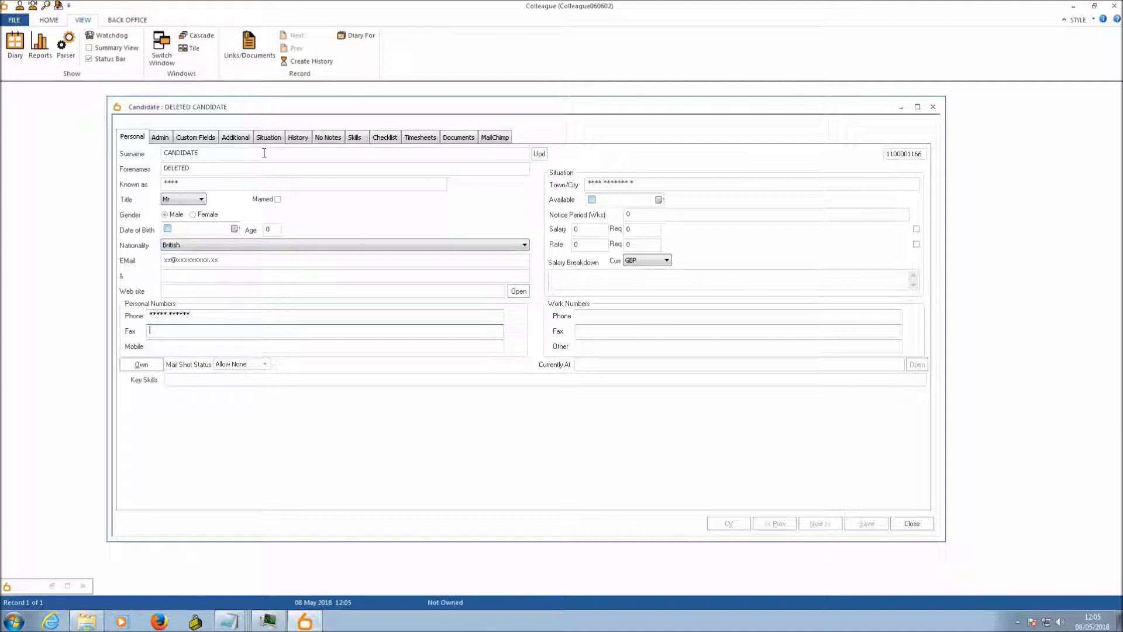
click(301, 141)
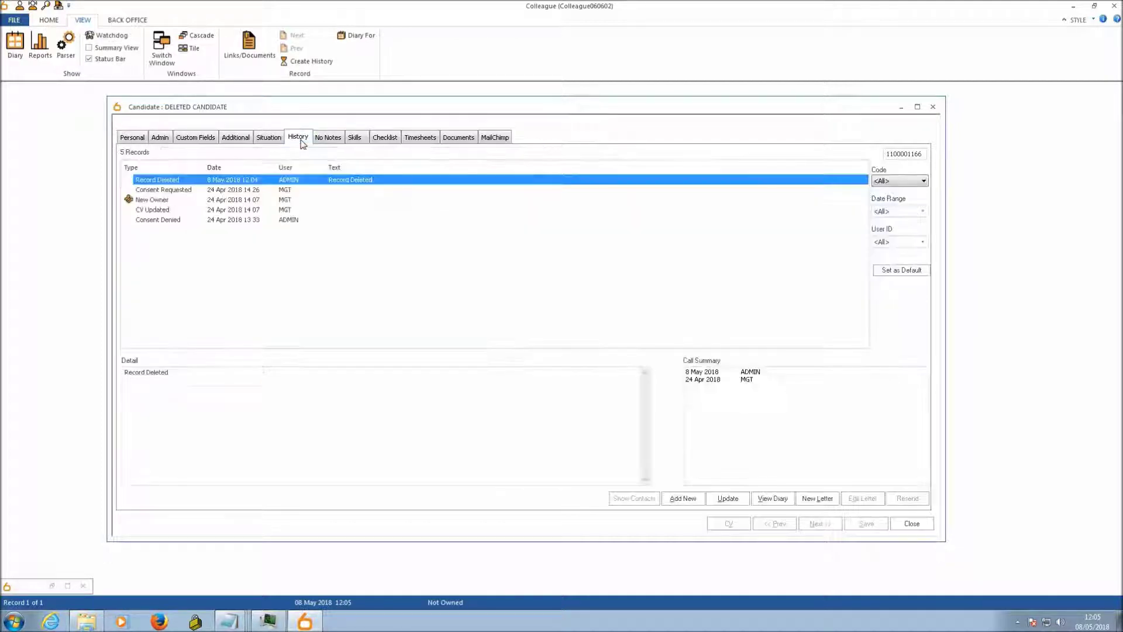
click(343, 190)
click(344, 200)
click(343, 210)
click(344, 219)
click(343, 210)
click(343, 189)
click(343, 180)
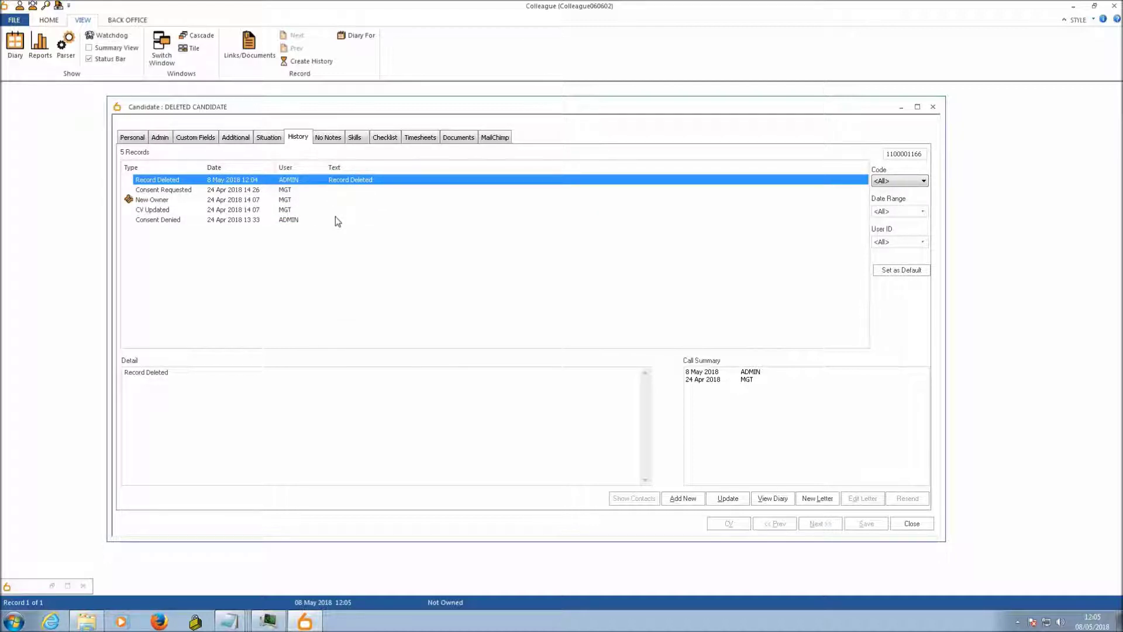
Check the deleted candidate's notes and skills, return to the personal details, and close the record
click(328, 138)
click(363, 139)
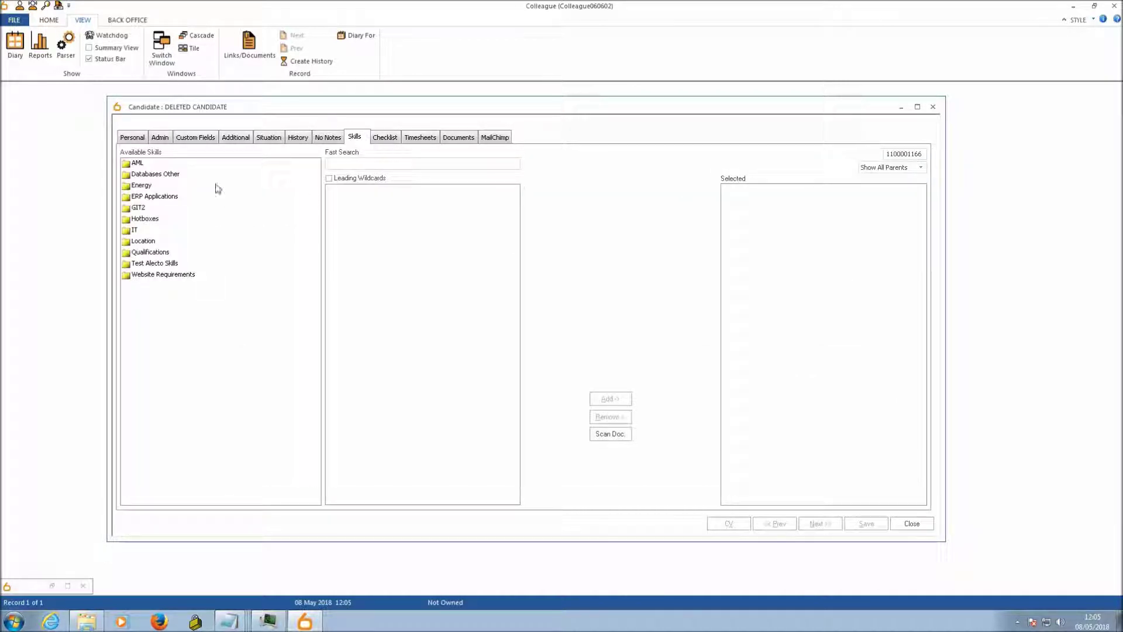
click(133, 139)
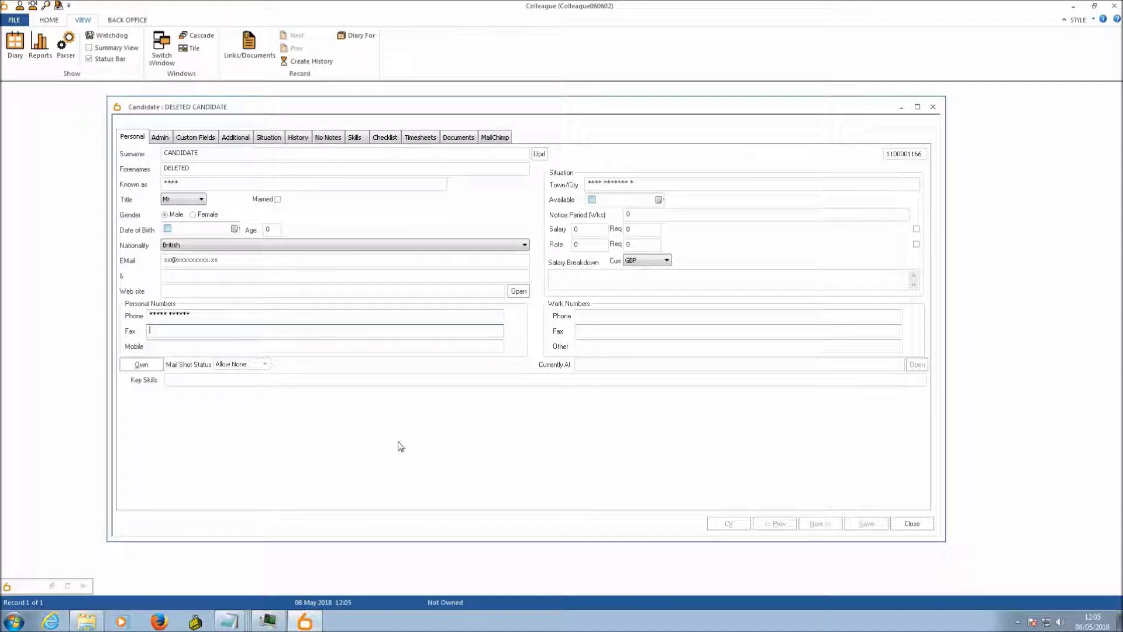
click(911, 523)
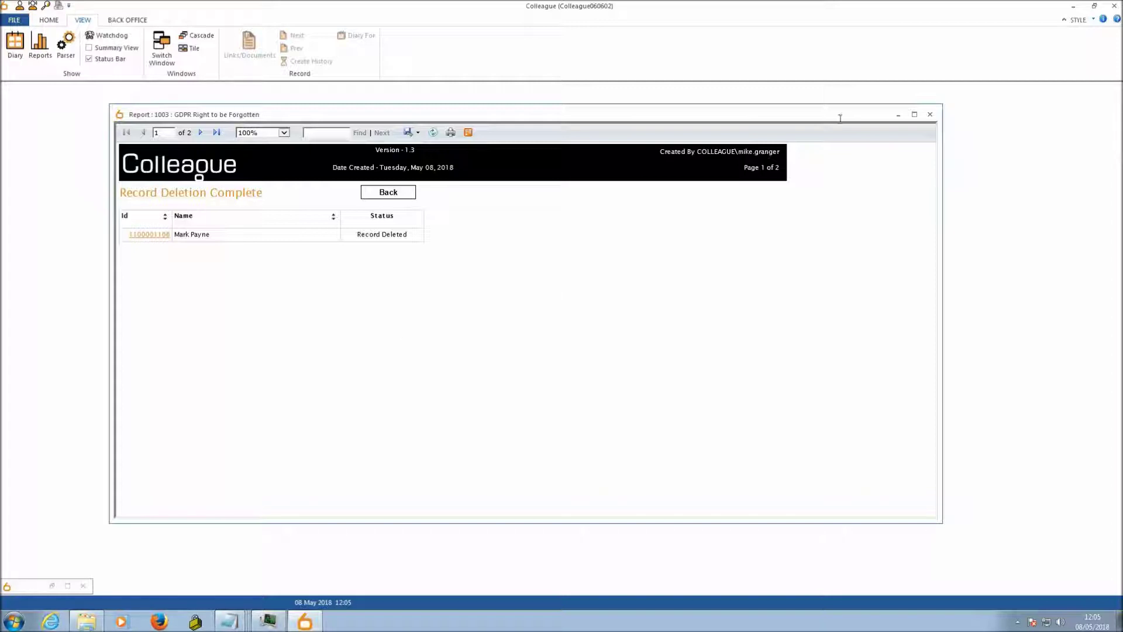
Close the finished deletion report and reopen report 1003, GDPR Right to be Forgotten
click(930, 114)
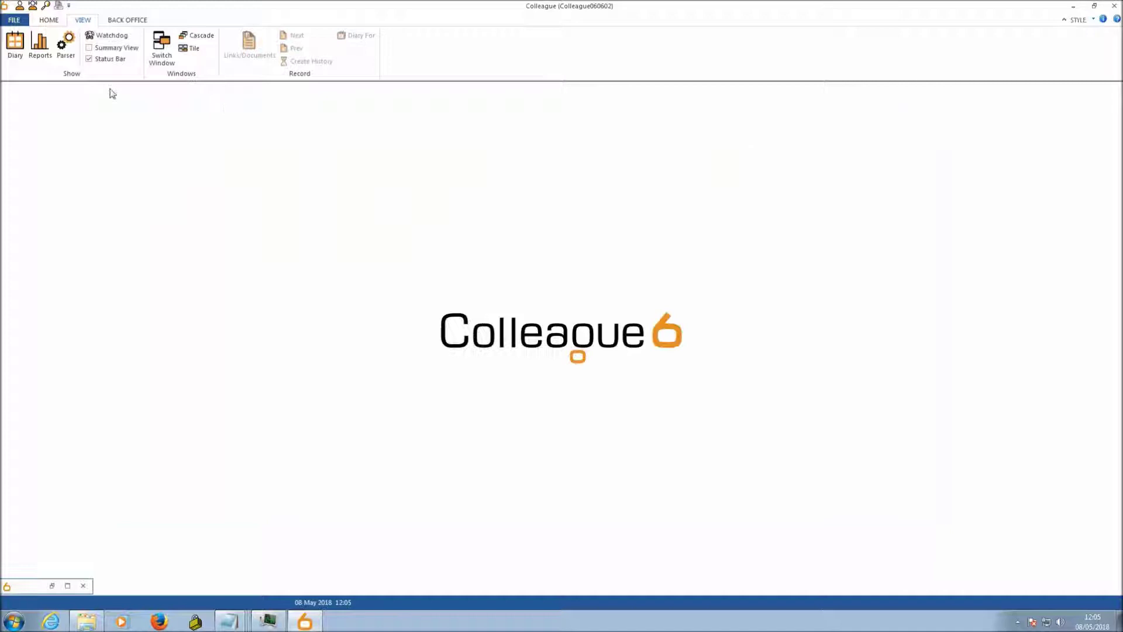
click(39, 46)
double_click(563, 289)
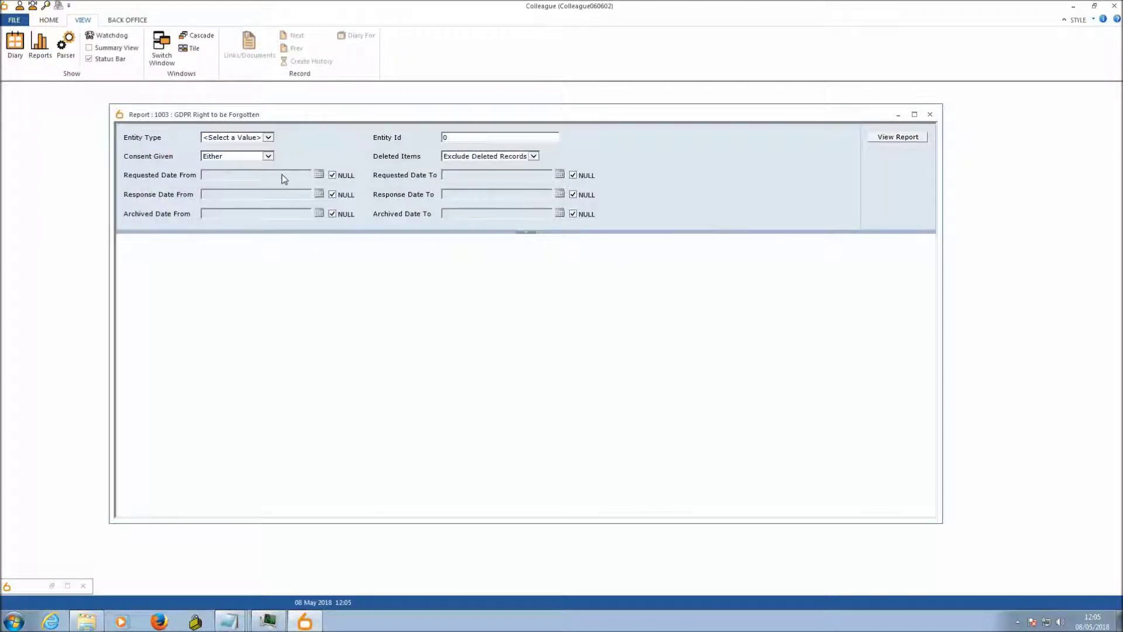
Set the report's Entity Type to Candidate and Consent Given to Not Given, and run it
click(268, 137)
click(237, 156)
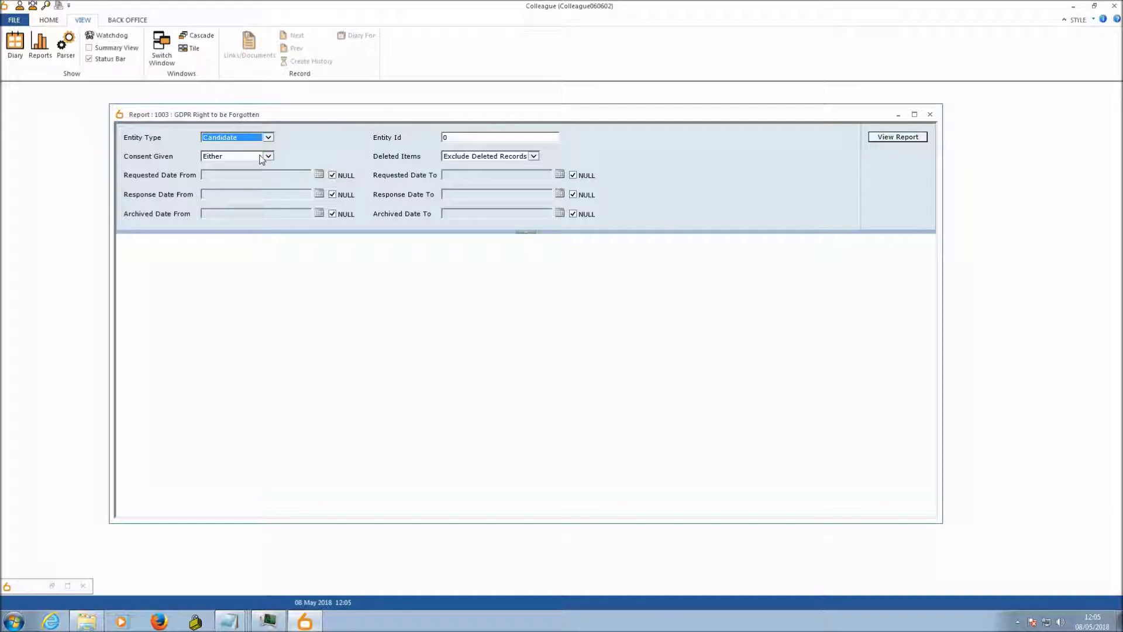
click(268, 156)
click(227, 167)
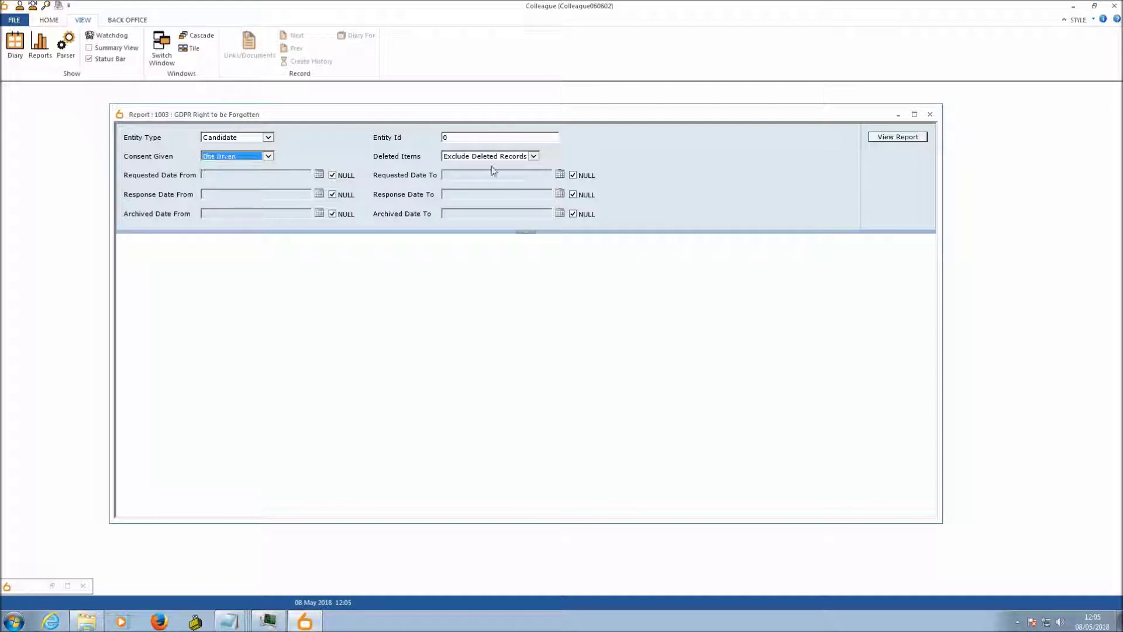
click(898, 137)
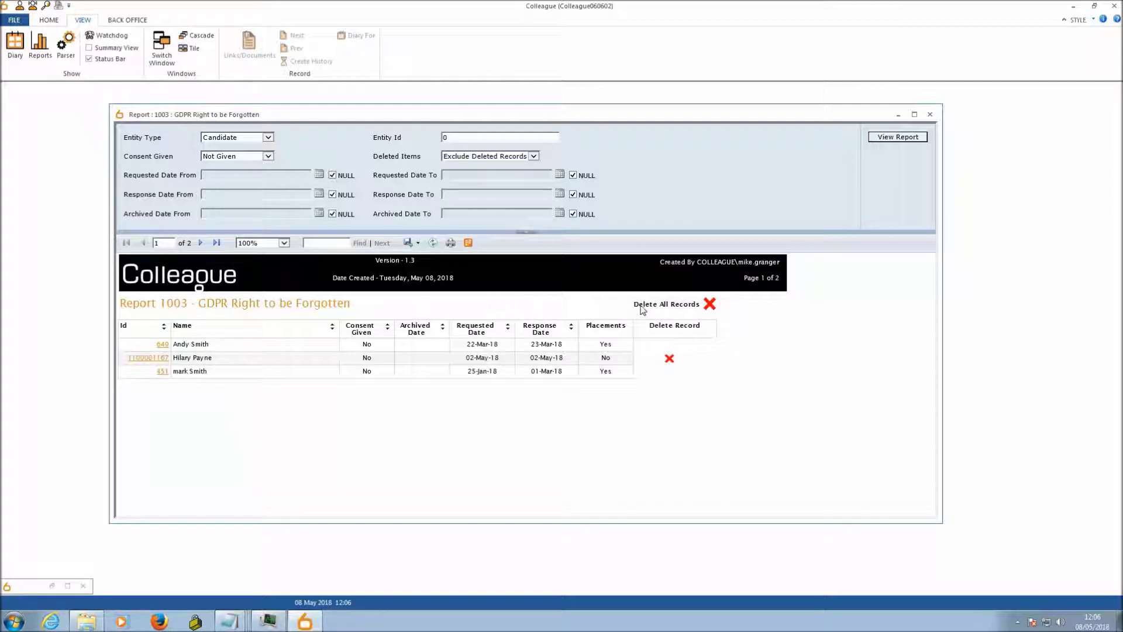
Delete all records listed in the GDPR Right to be Forgotten report, confirm the deletion, and close the report
click(710, 305)
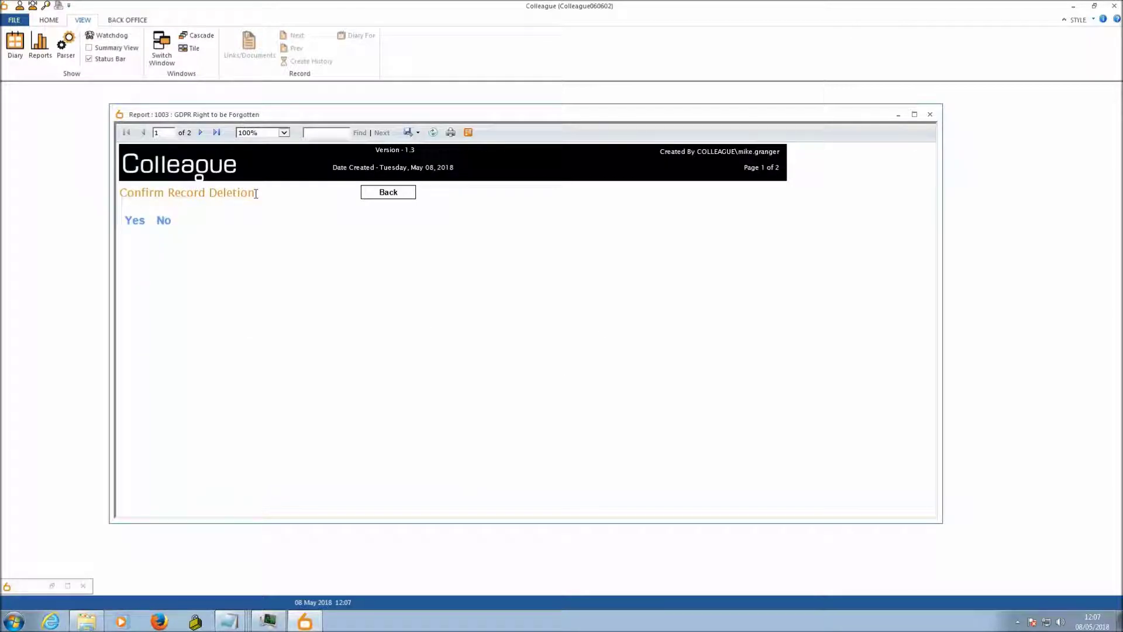
click(136, 224)
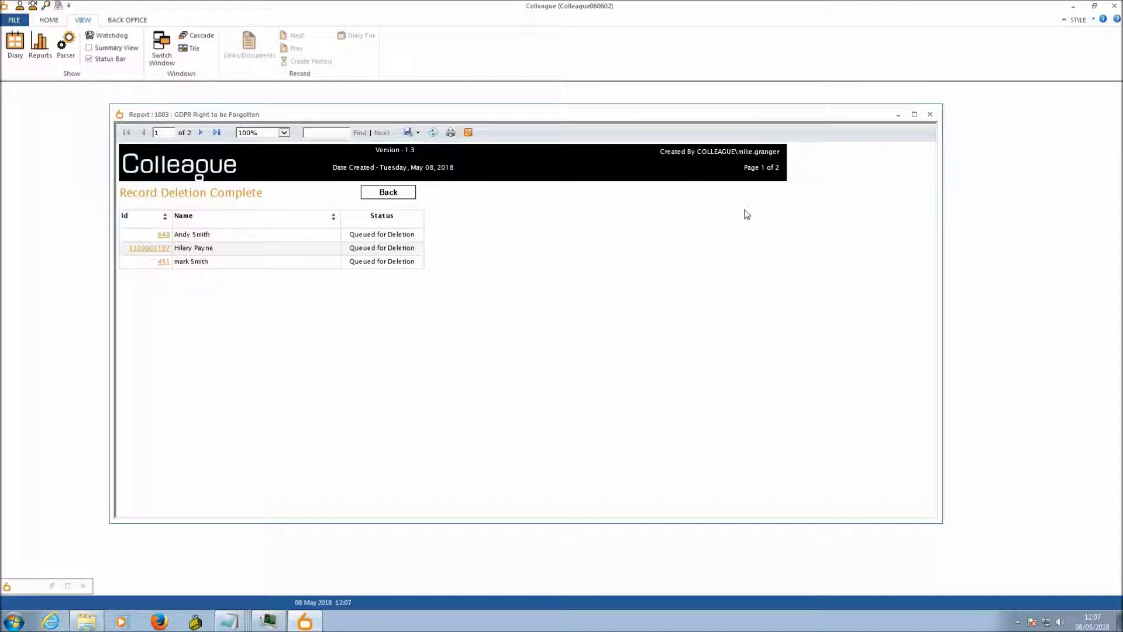
click(930, 115)
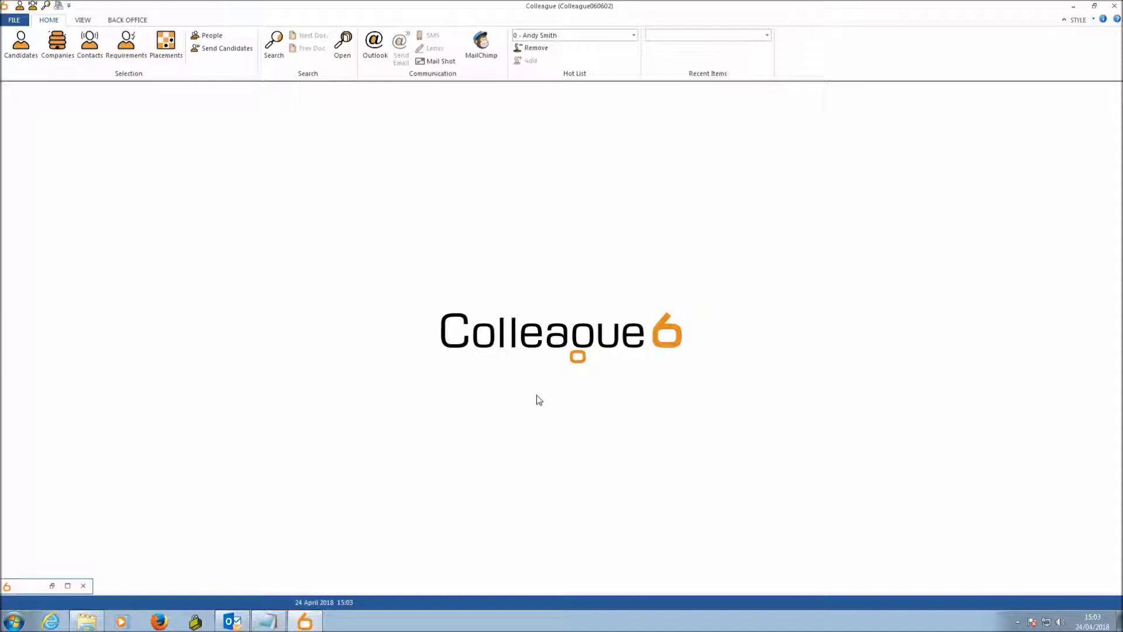
Open report 1002, GDPR Entity Details, from the report selection list
click(83, 22)
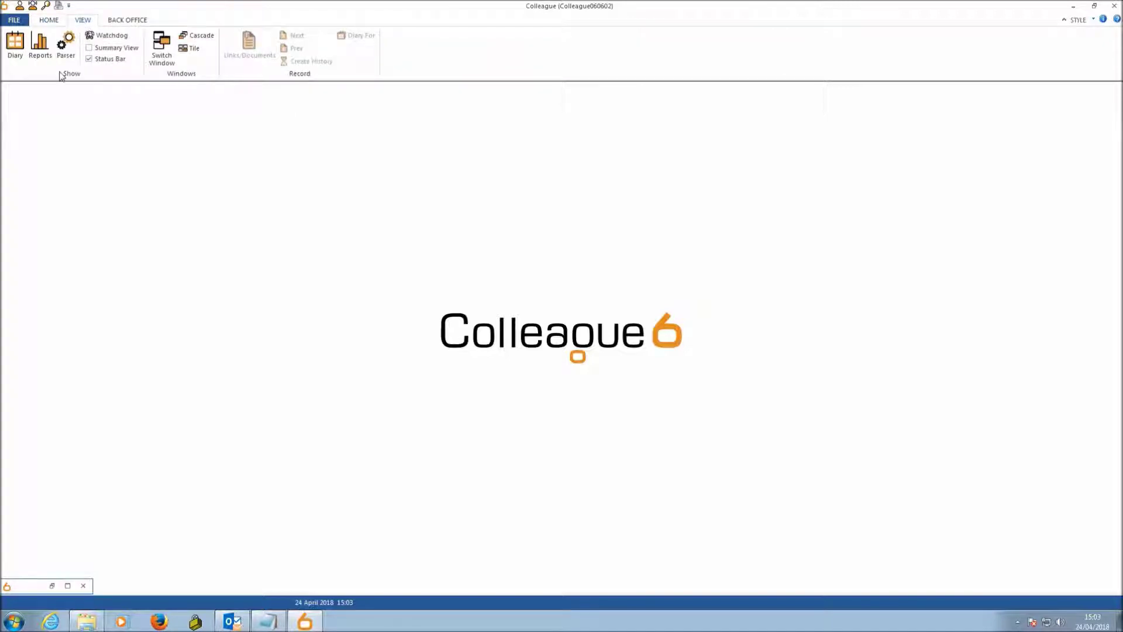
click(41, 46)
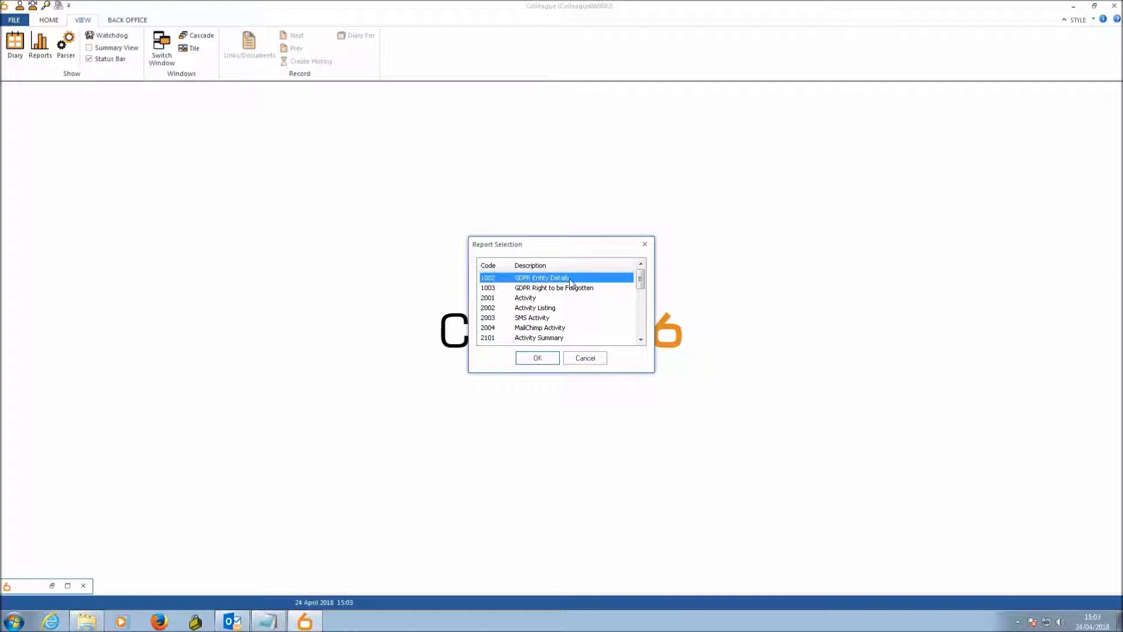
click(538, 357)
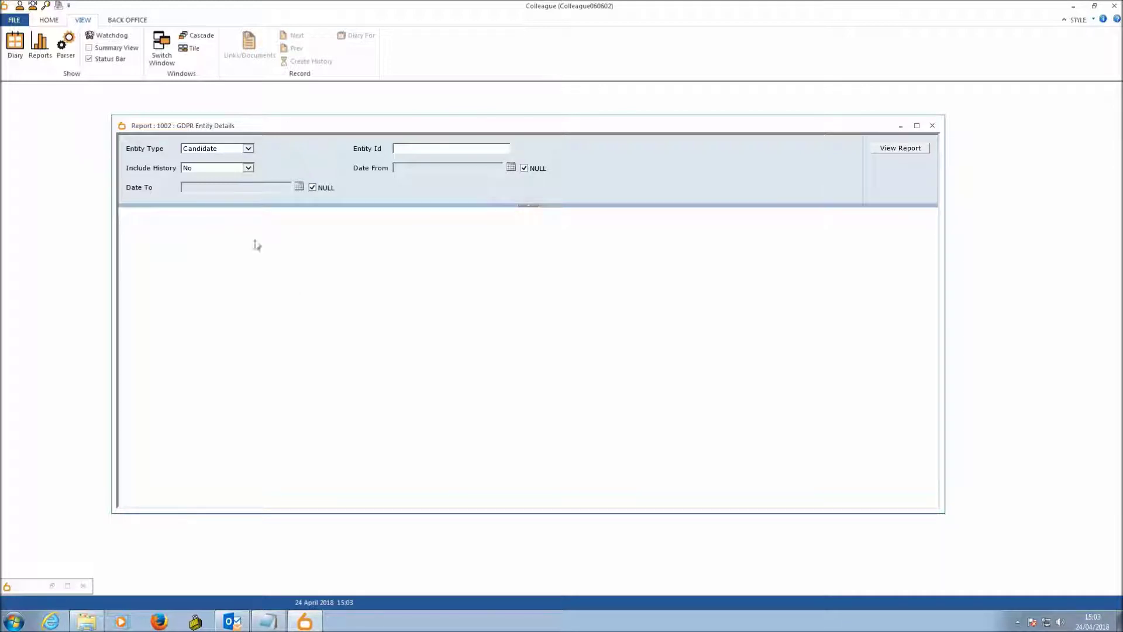
Set the report's Entity Type to Candidate, enter the candidate's Entity Id, and set Include History to Yes
click(246, 150)
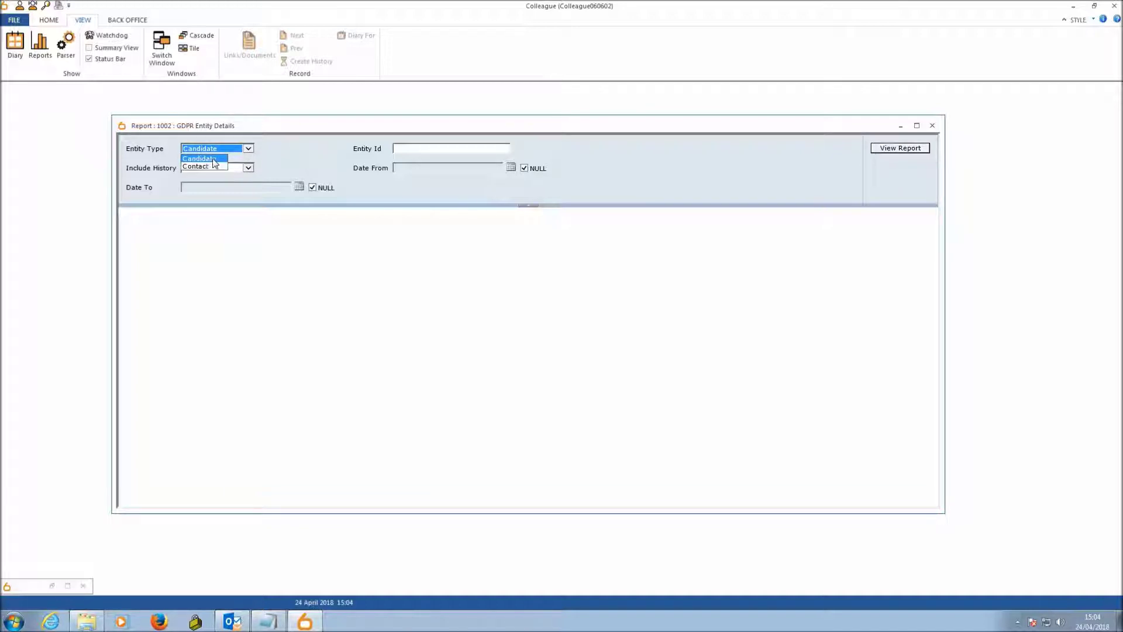
click(221, 158)
click(219, 187)
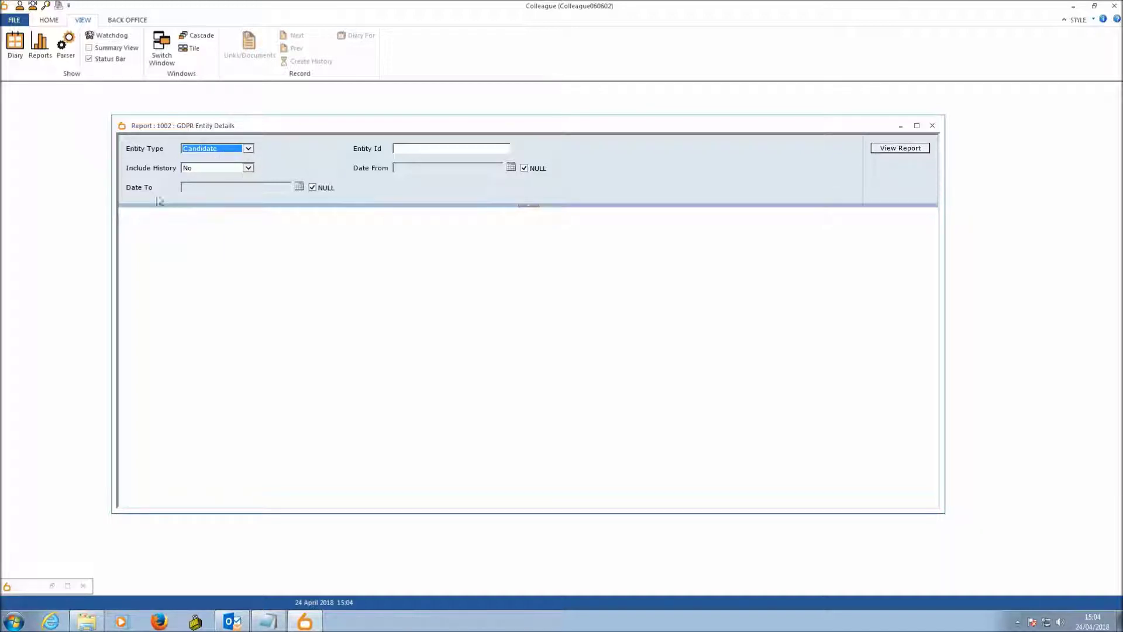
click(411, 149)
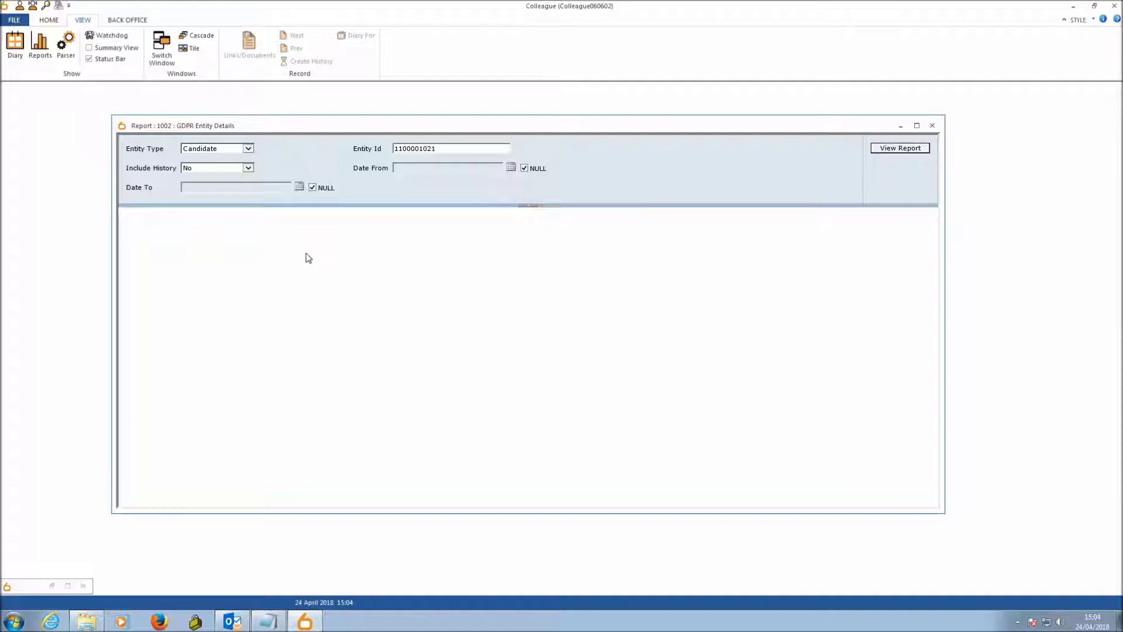
click(248, 168)
click(199, 178)
Try a history date range from 24/04/2017 to 24/04/2018, and reset both date filters to NULL
click(524, 170)
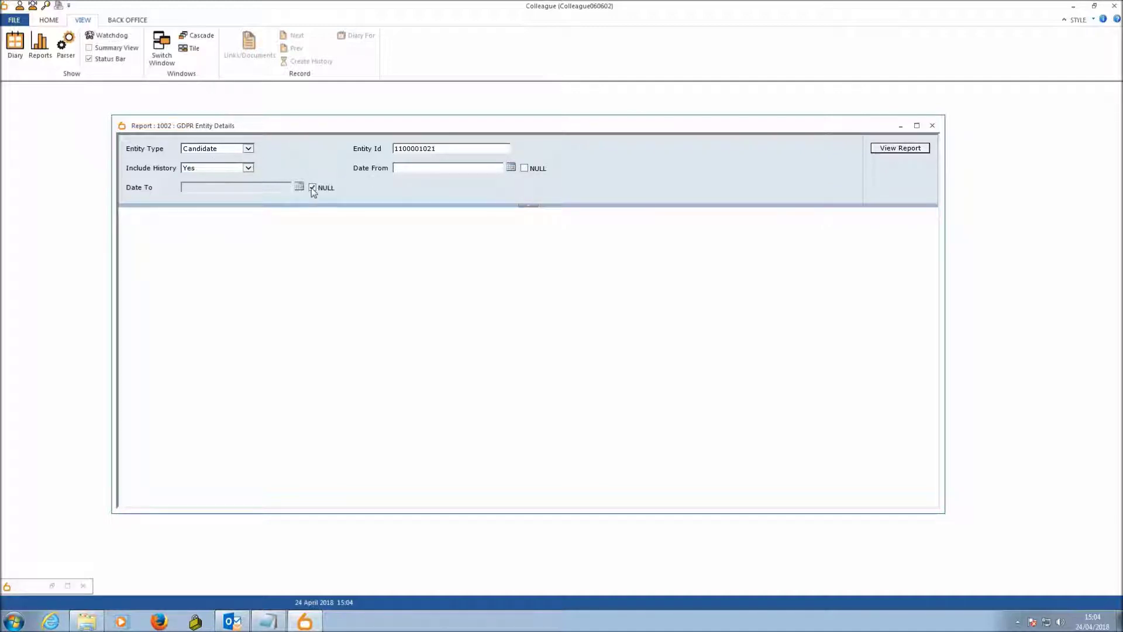
click(312, 189)
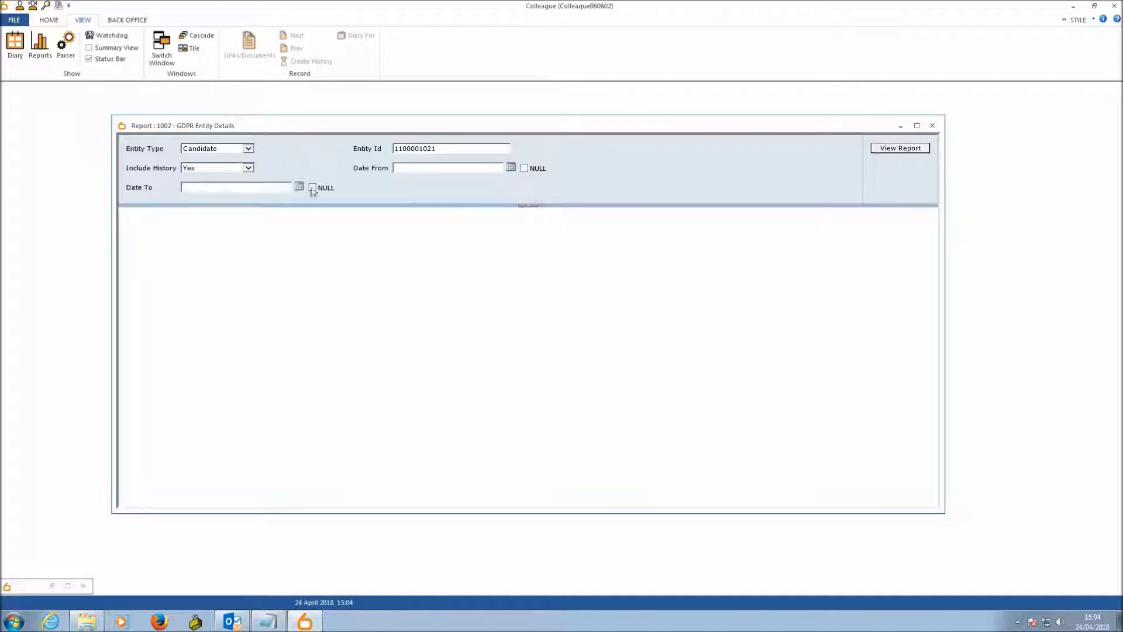
click(511, 168)
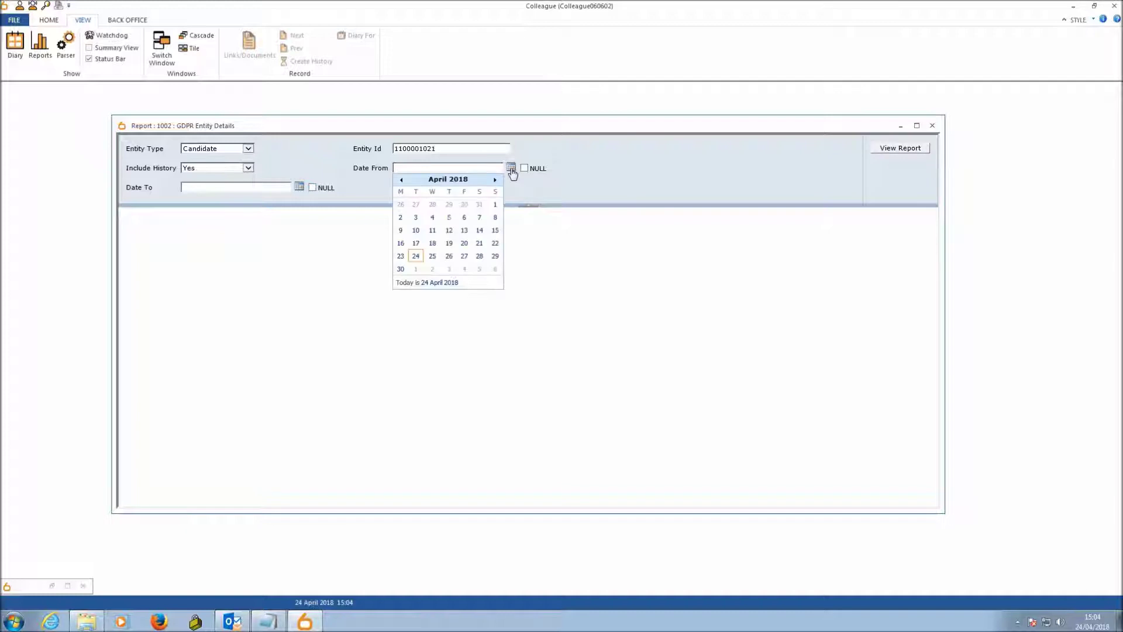
click(416, 257)
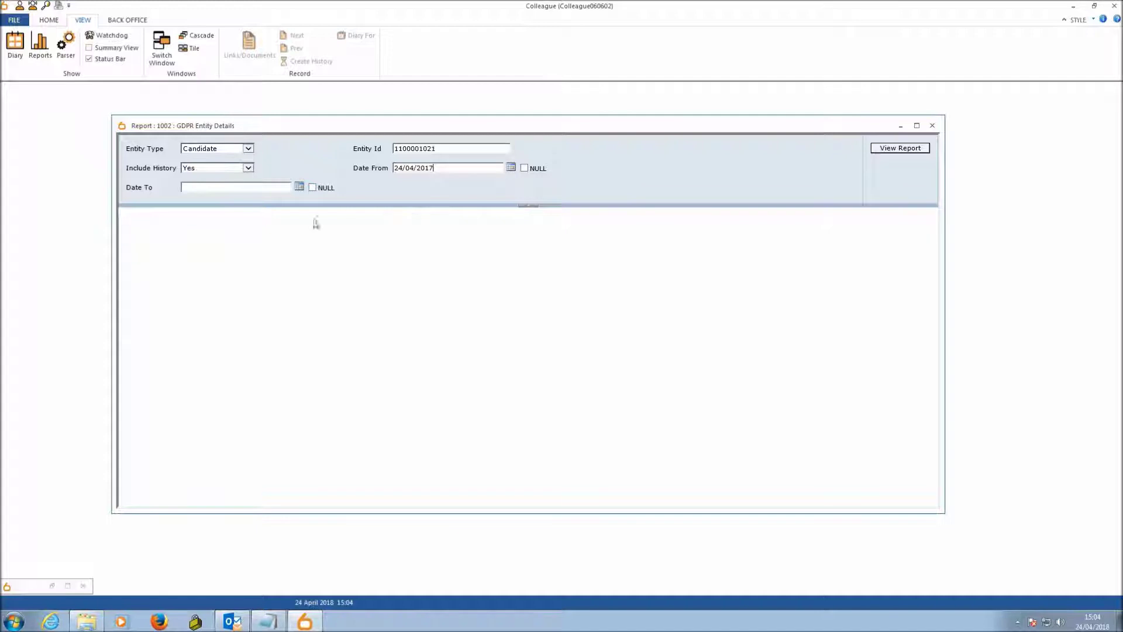
click(299, 187)
click(234, 301)
click(312, 188)
click(524, 167)
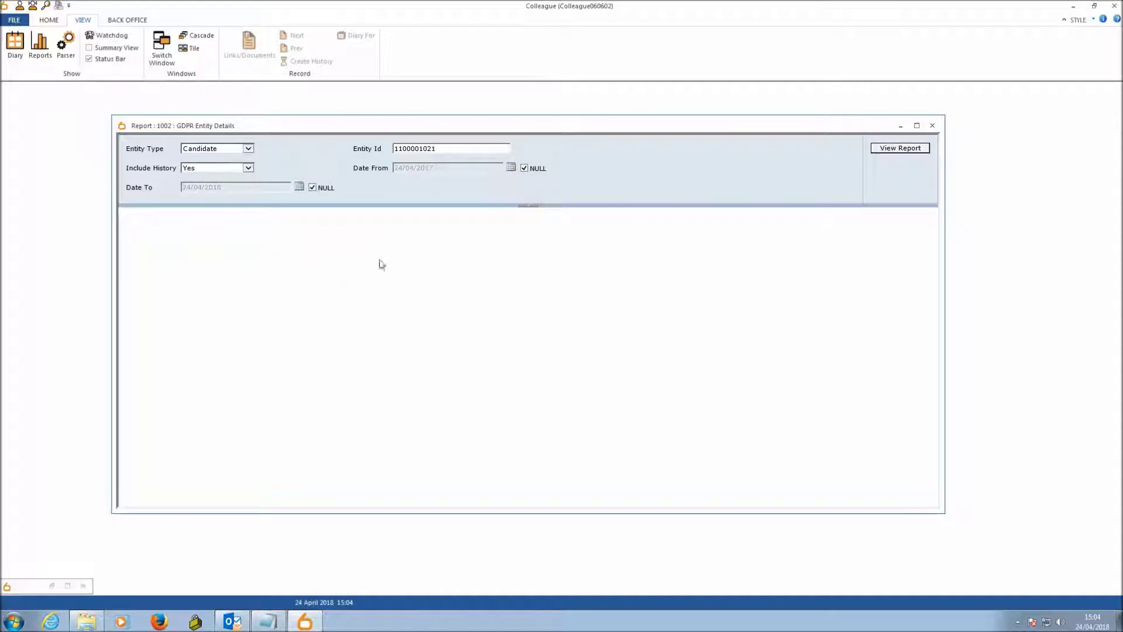
Run the report and read through its Basic Details, Notes, Skills, Lookups and Checklist pages
click(906, 151)
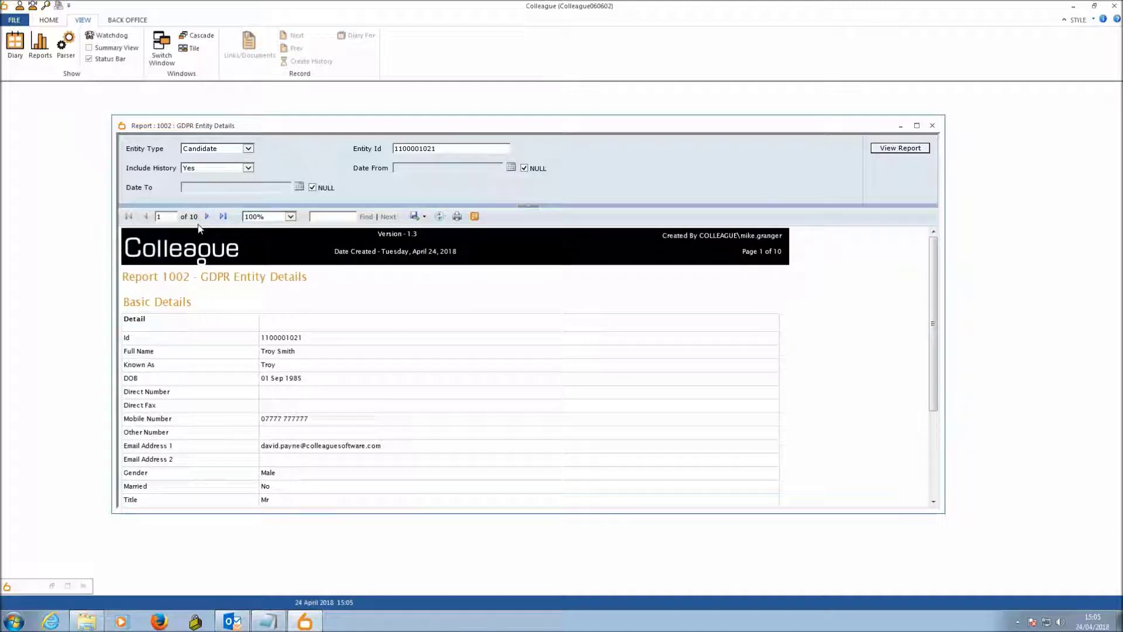
drag(934, 322, 935, 288)
click(206, 217)
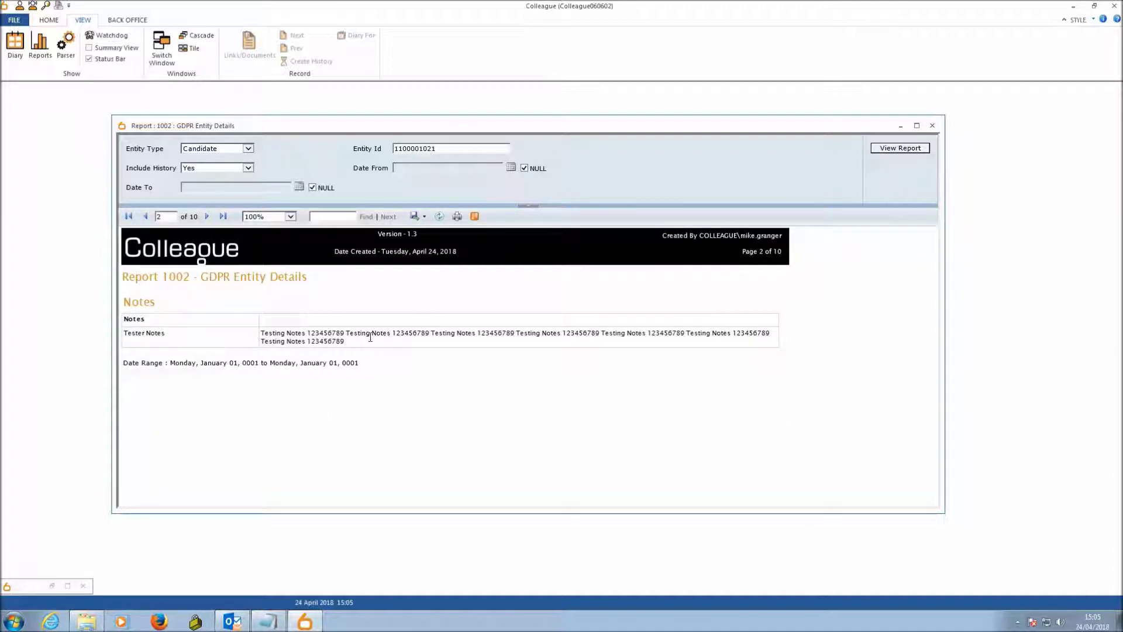
click(207, 217)
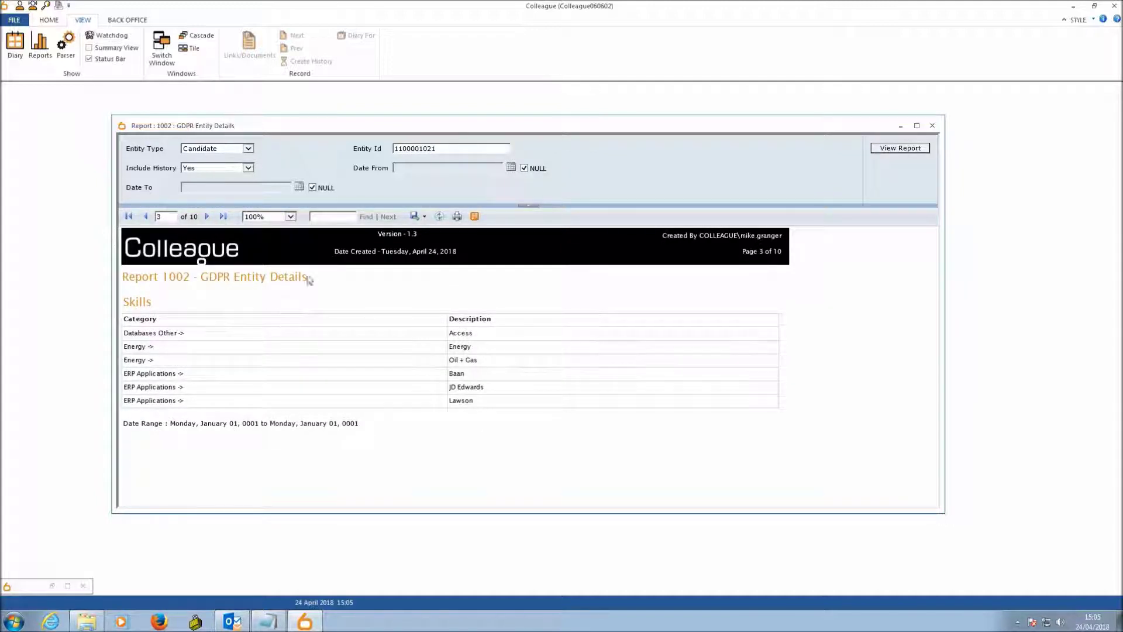
click(206, 217)
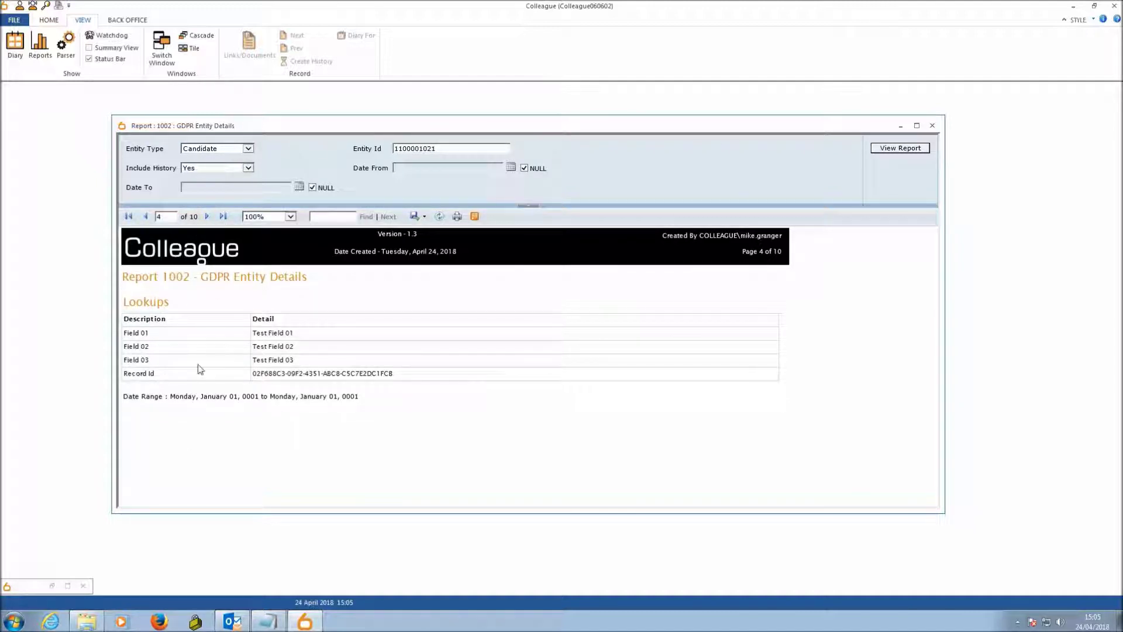
click(207, 217)
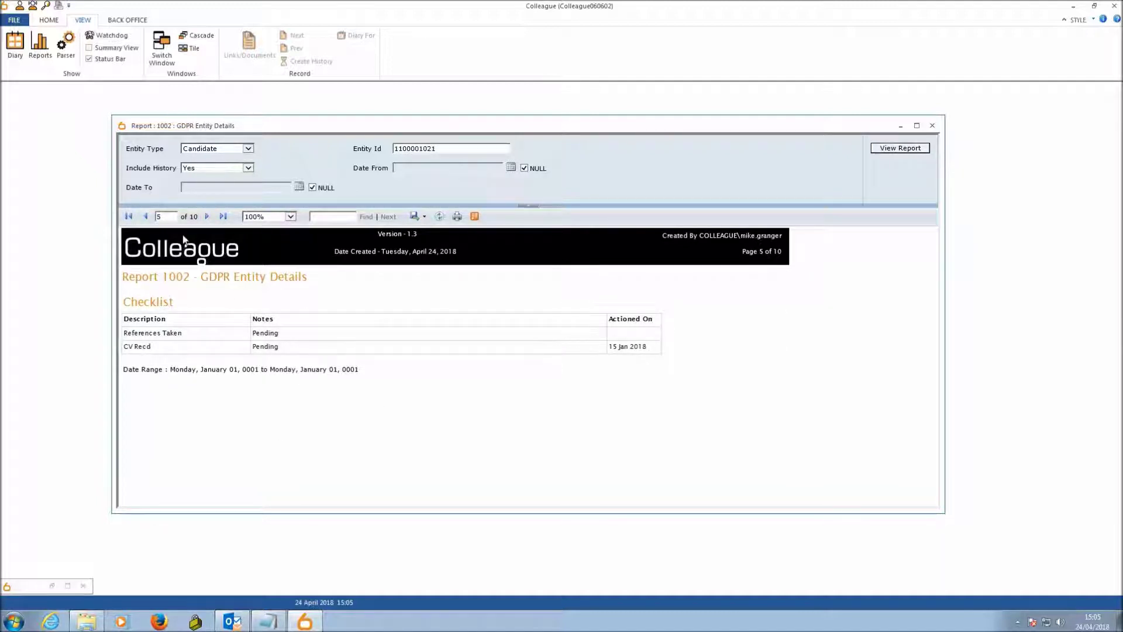
Review the report's Situations, Requirements, Interviews, Placements and History pages, and return to page 1
click(207, 218)
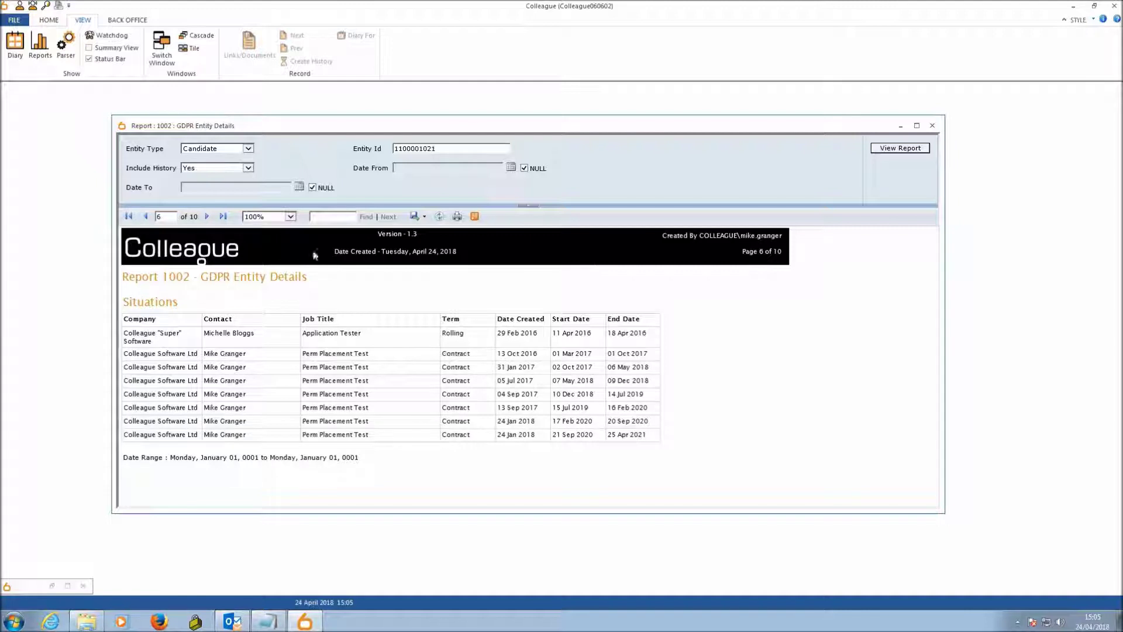
click(206, 217)
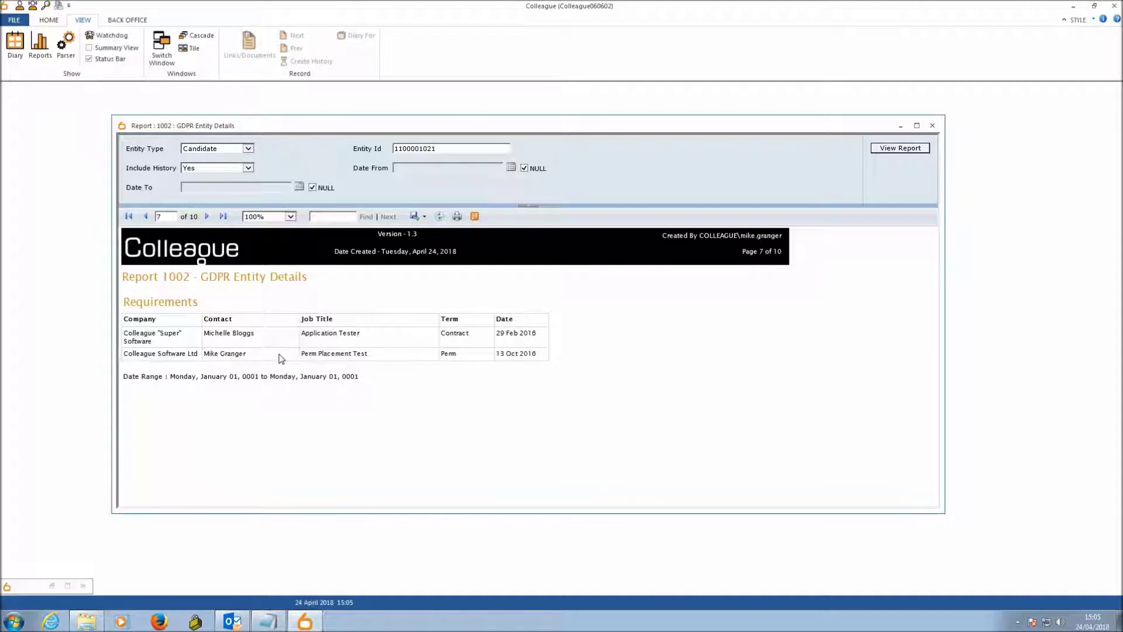
click(207, 217)
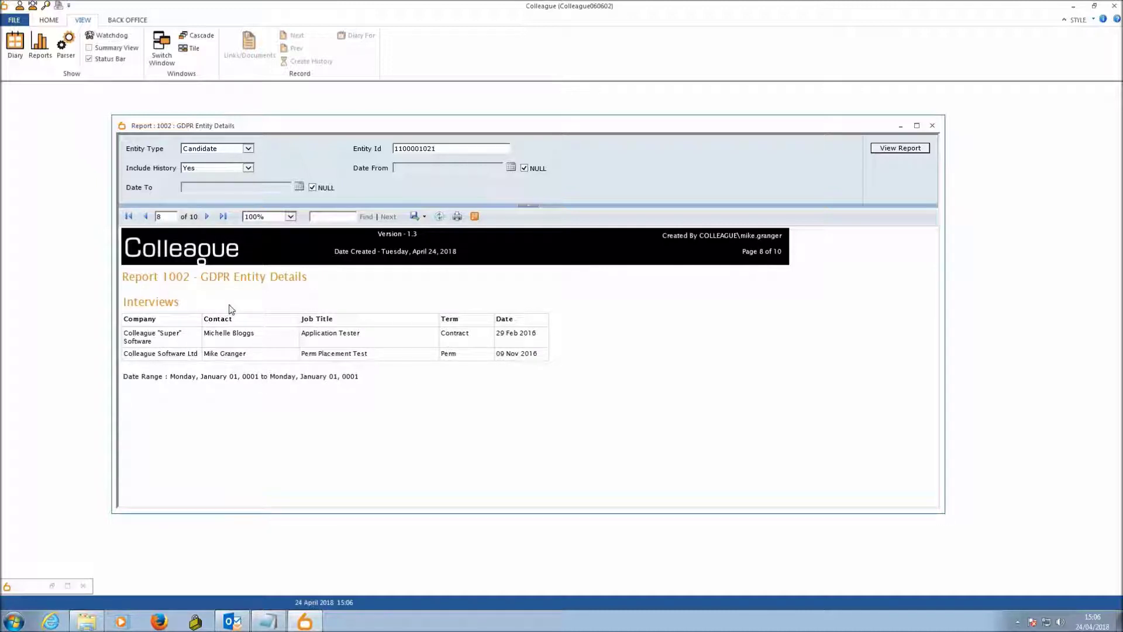
click(206, 217)
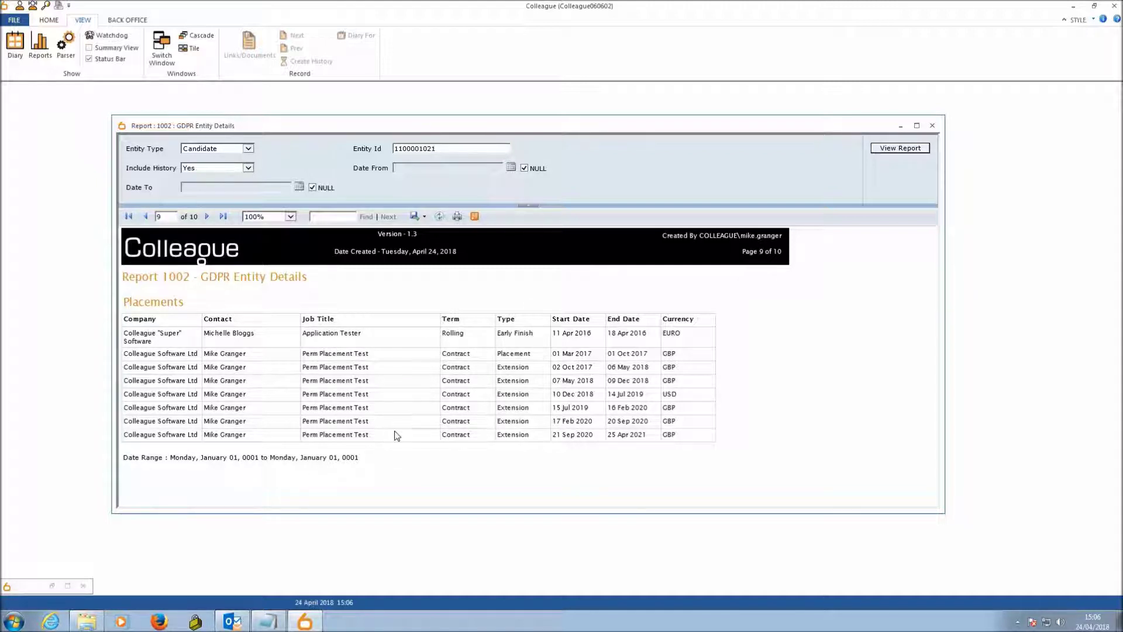
click(207, 216)
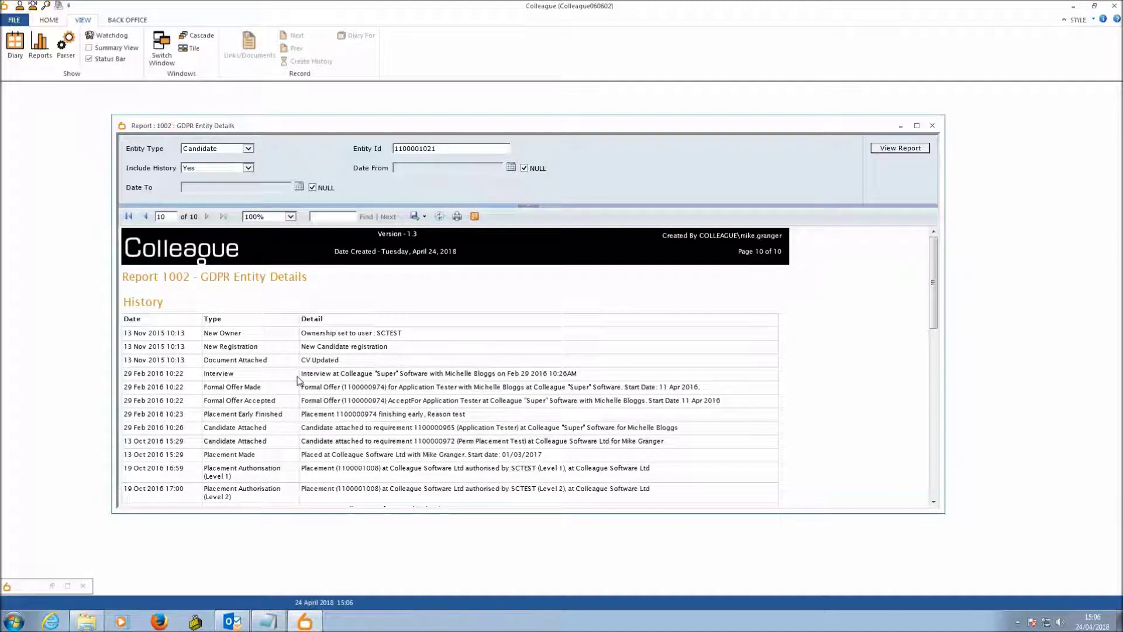
scroll(467, 380, down, 15)
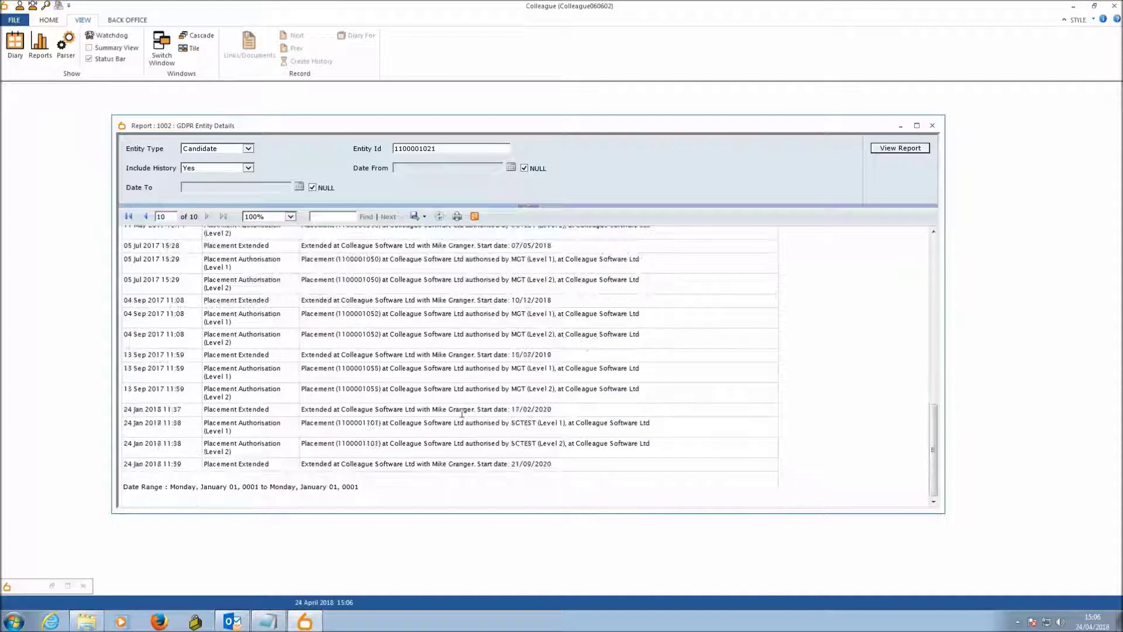
scroll(462, 411, up, 15)
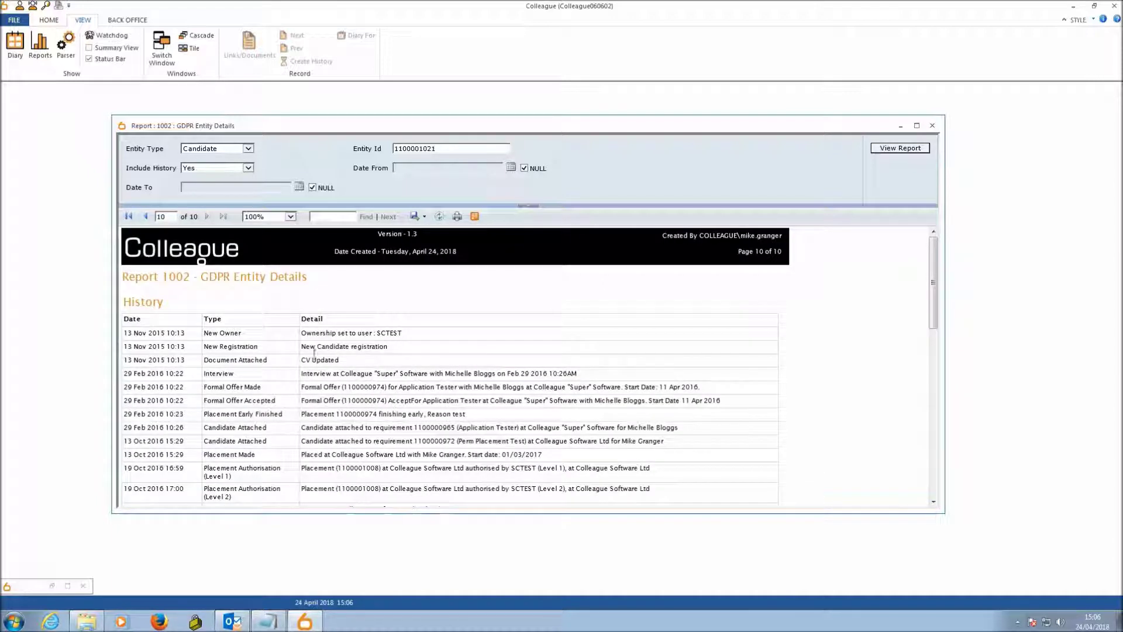
double_click(171, 218)
key(Return)
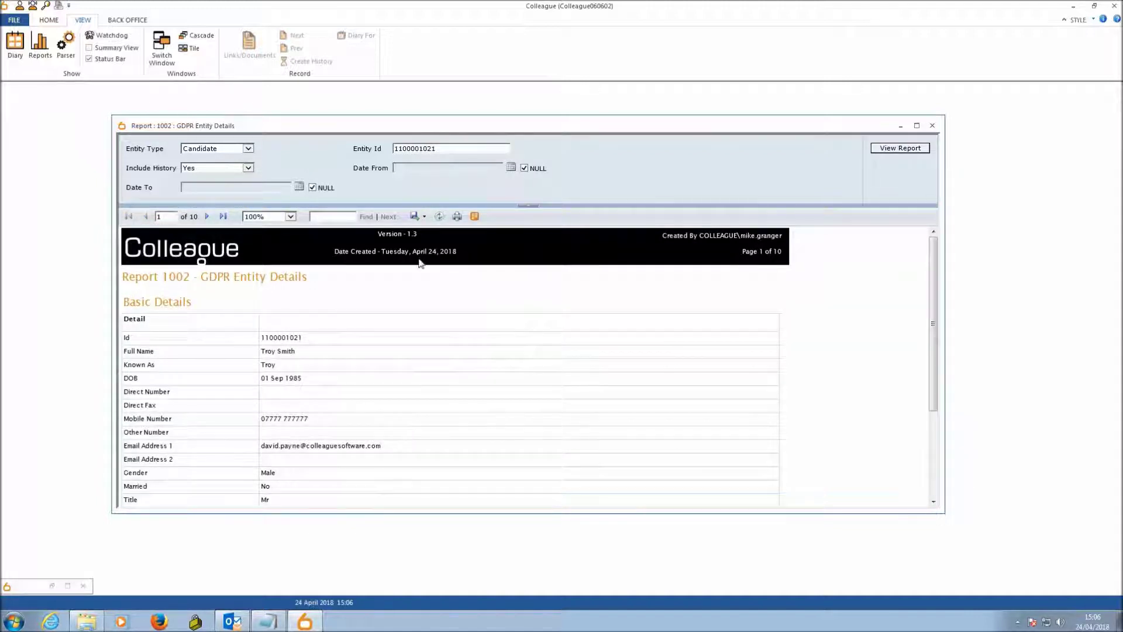
Export the report to Word, open the document with editing enabled, and look through its sections down to the Checklist
click(419, 217)
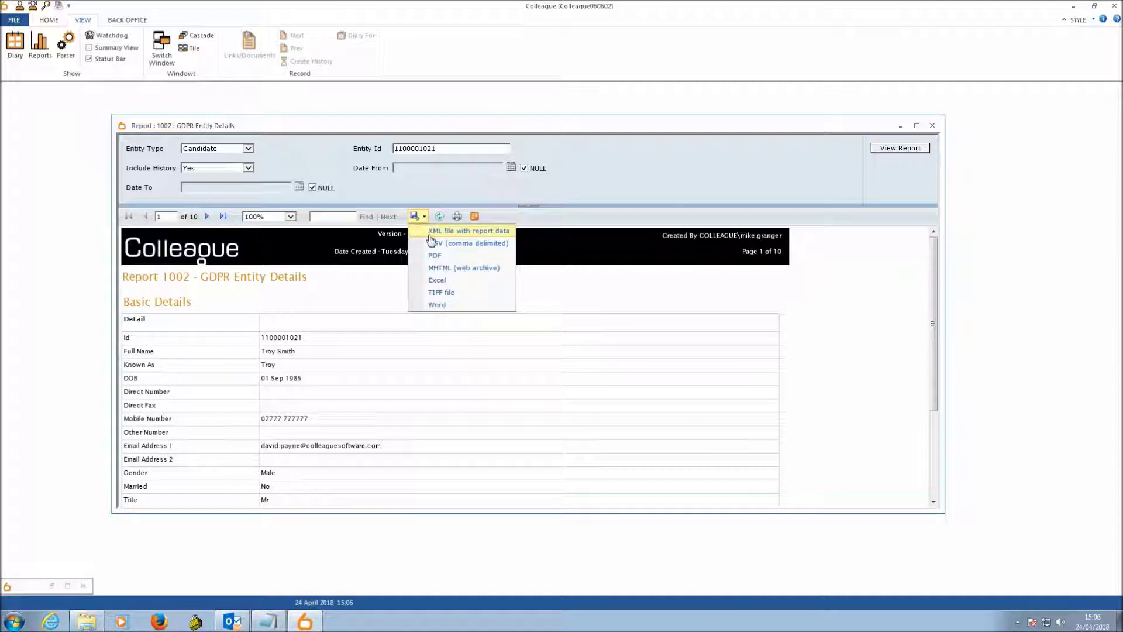
click(439, 307)
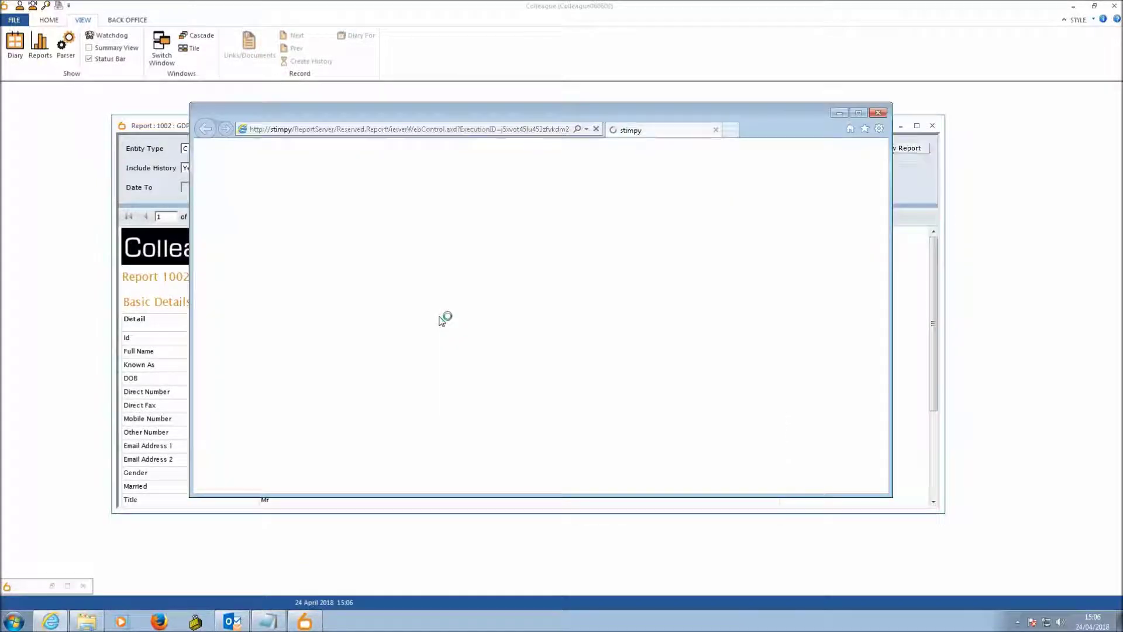
click(550, 200)
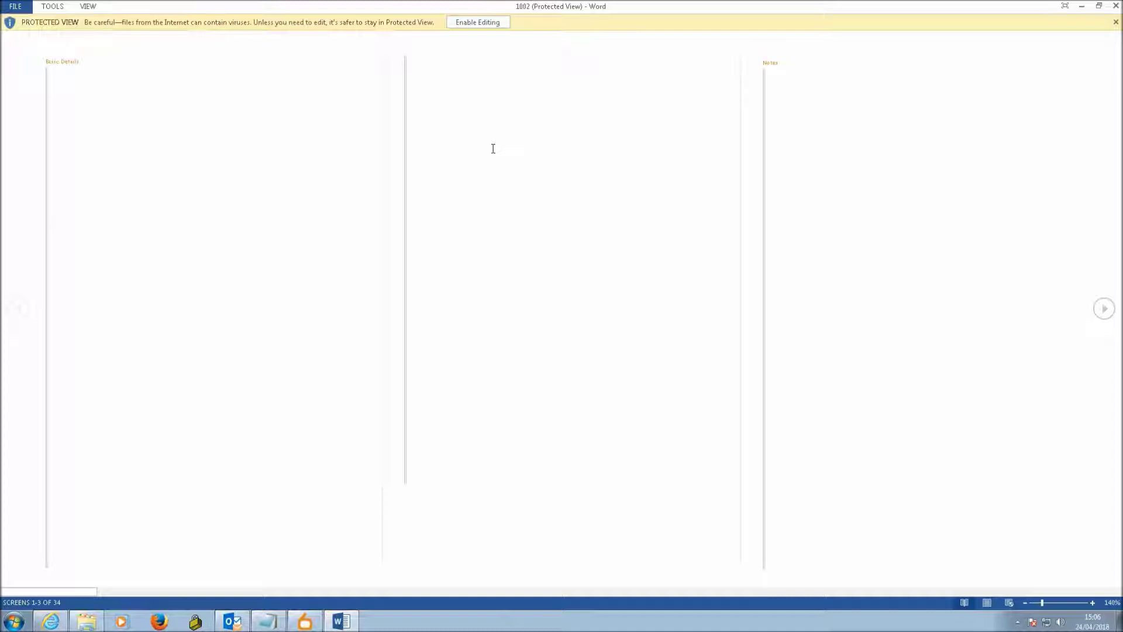
click(488, 23)
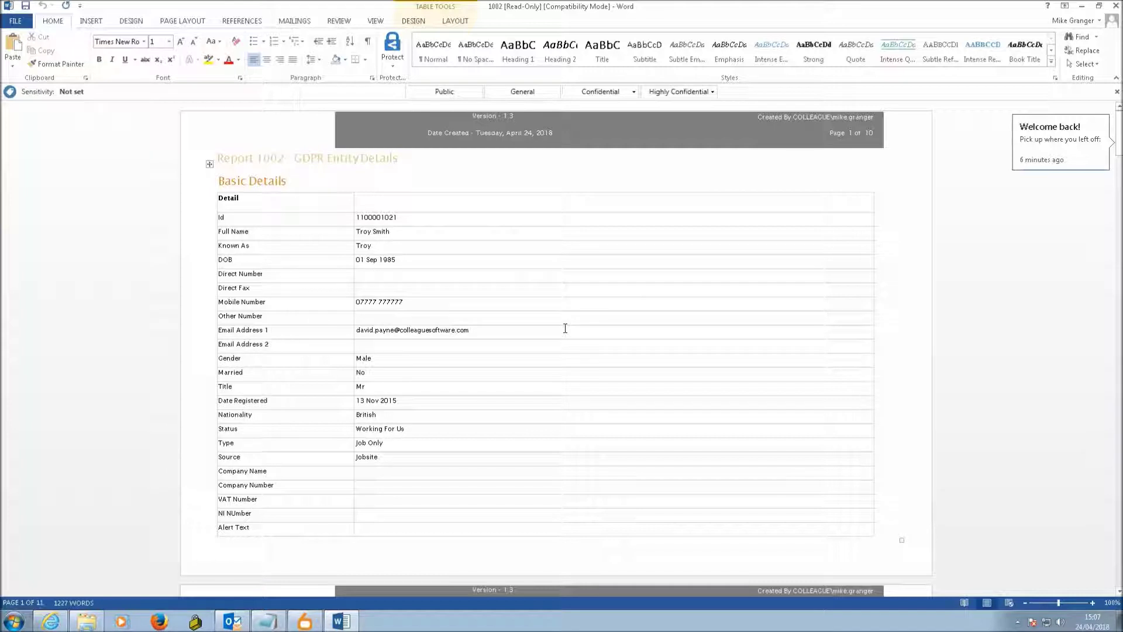
scroll(565, 328, down, 15)
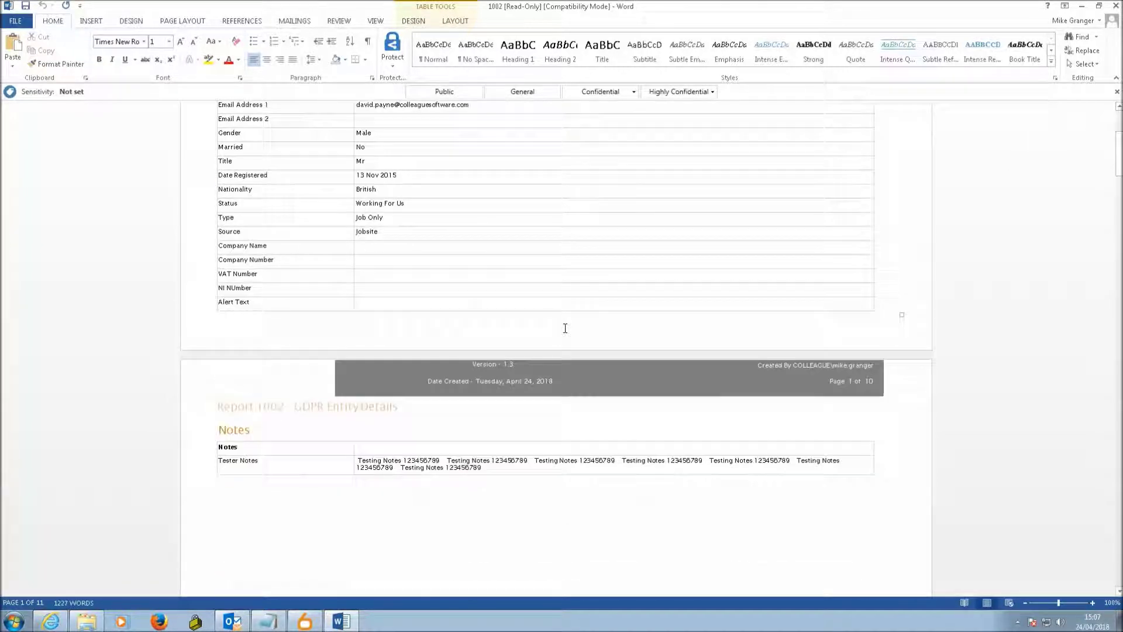
scroll(565, 328, down, 20)
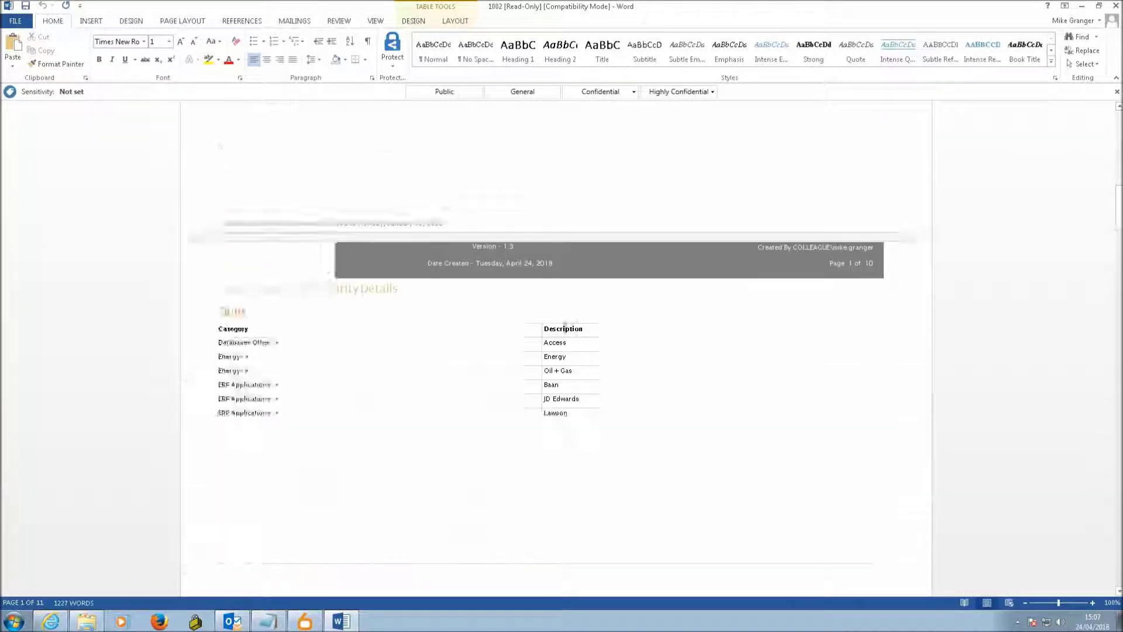
scroll(565, 328, down, 20)
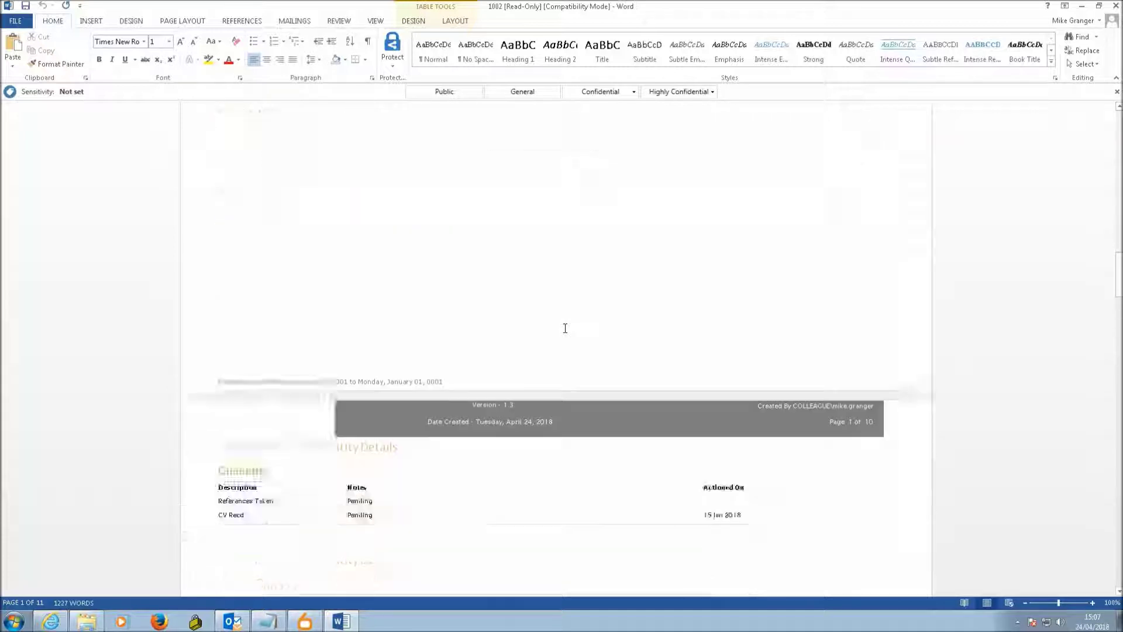
scroll(457, 415, down, 6)
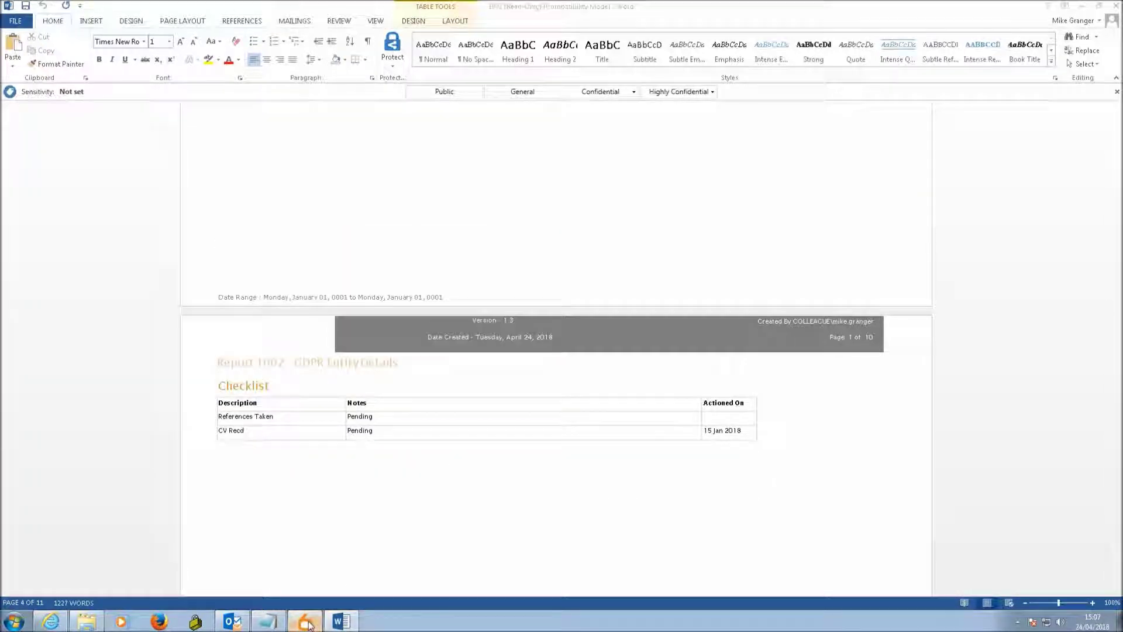
Review the exported Word document's Situations, Requirements, Interviews and remaining sections, and return to the Basic Details on page 1
click(305, 622)
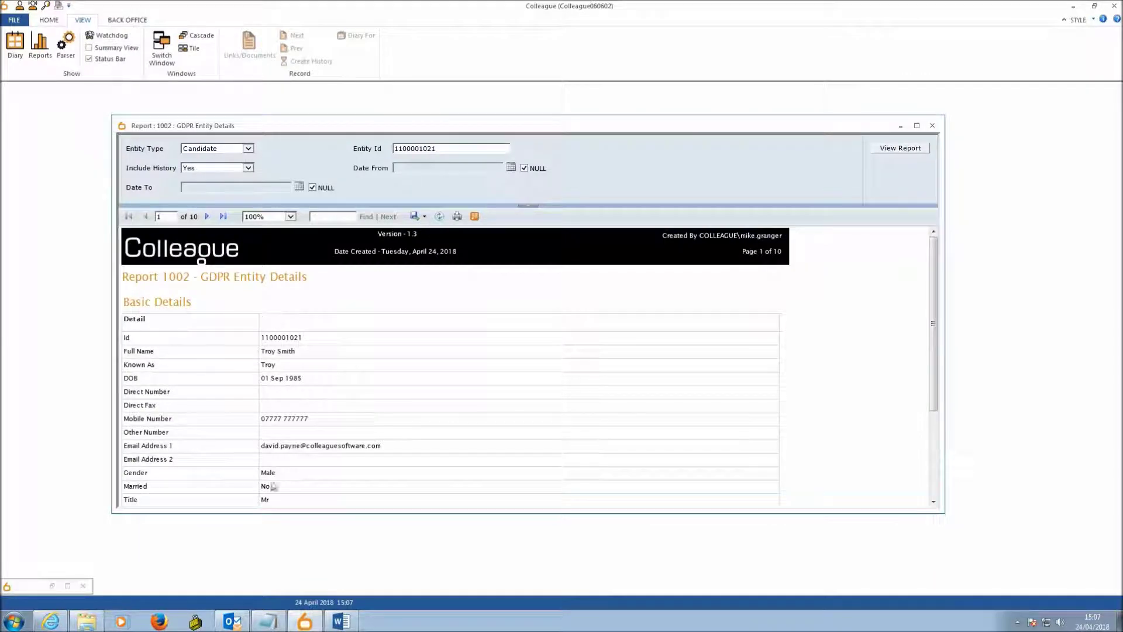
click(341, 622)
scroll(454, 341, down, 6)
scroll(453, 342, down, 15)
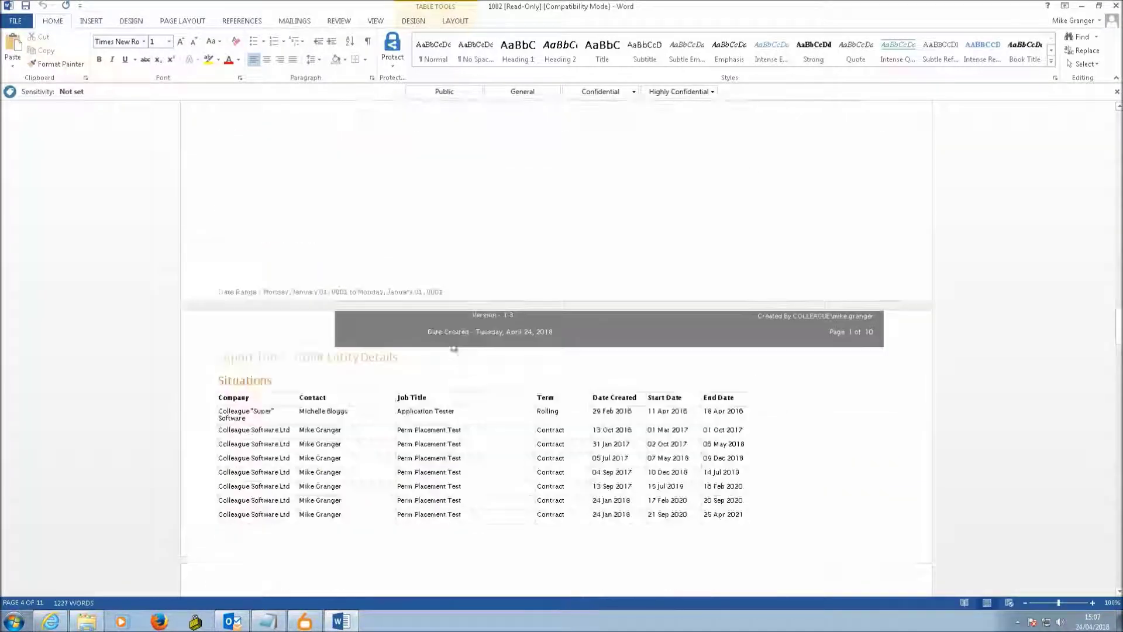
scroll(453, 346, down, 3)
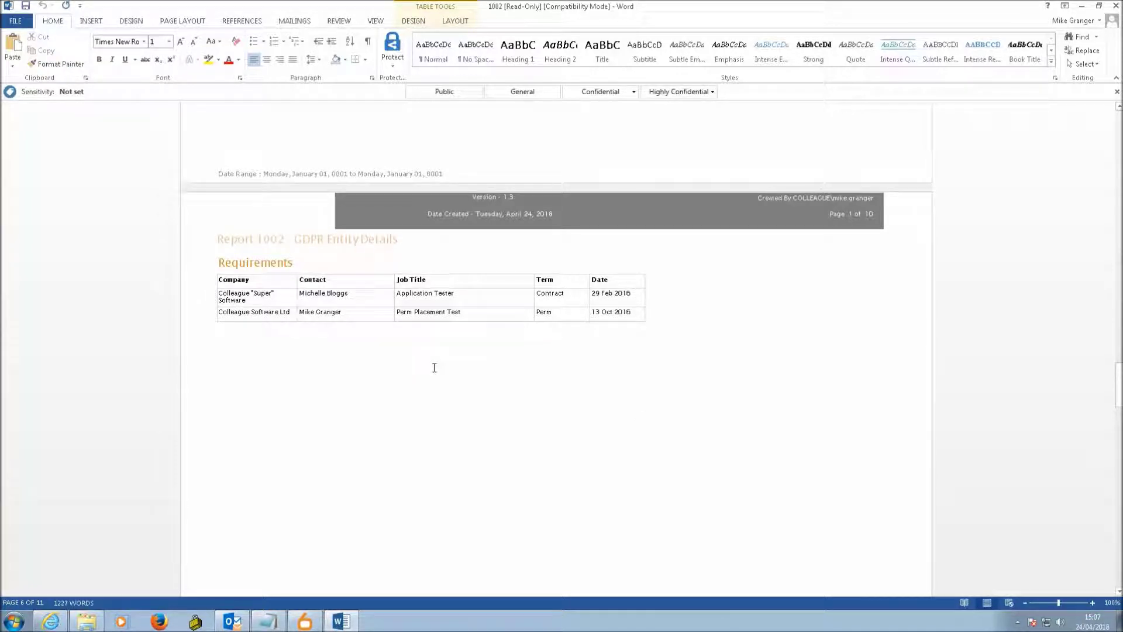
scroll(434, 367, down, 15)
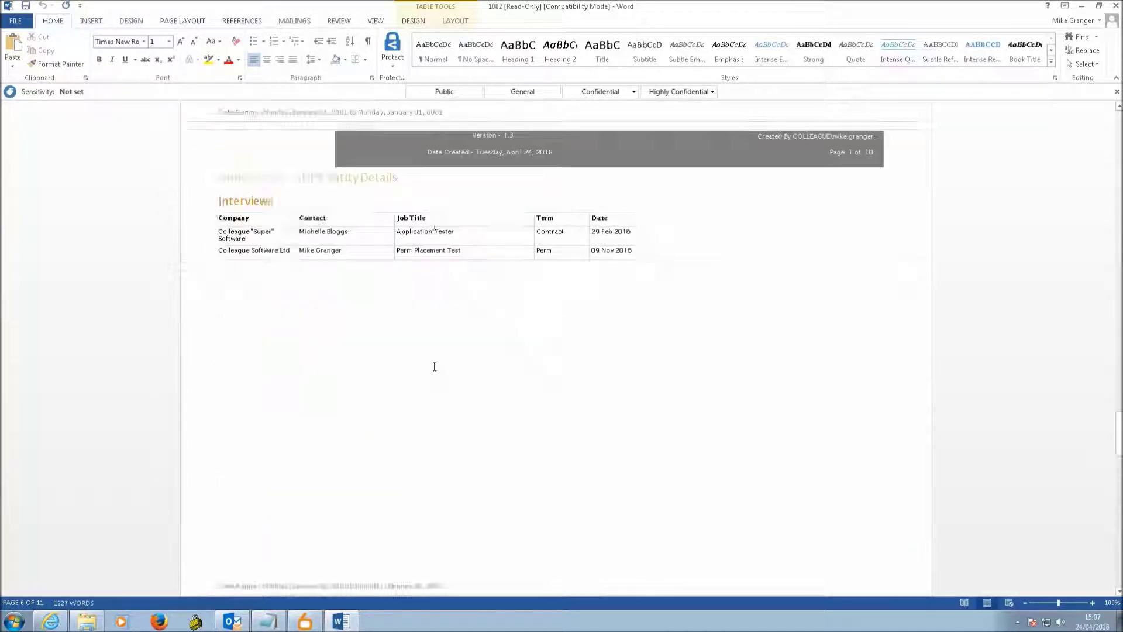
scroll(456, 359, down, 20)
scroll(507, 303, up, 20)
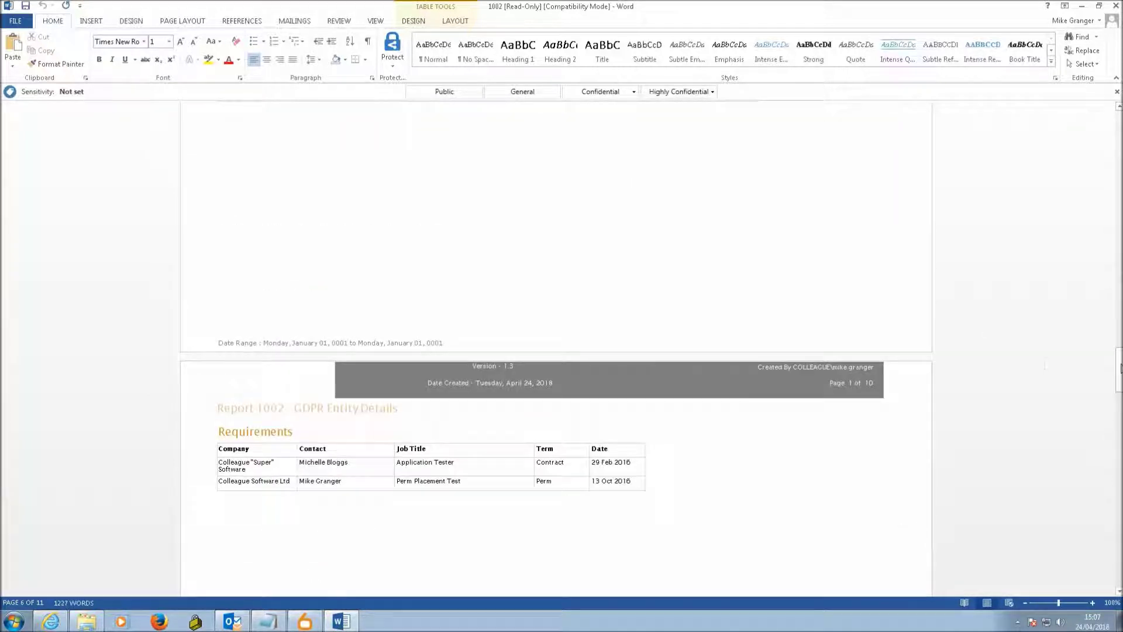
scroll(727, 183, up, 20)
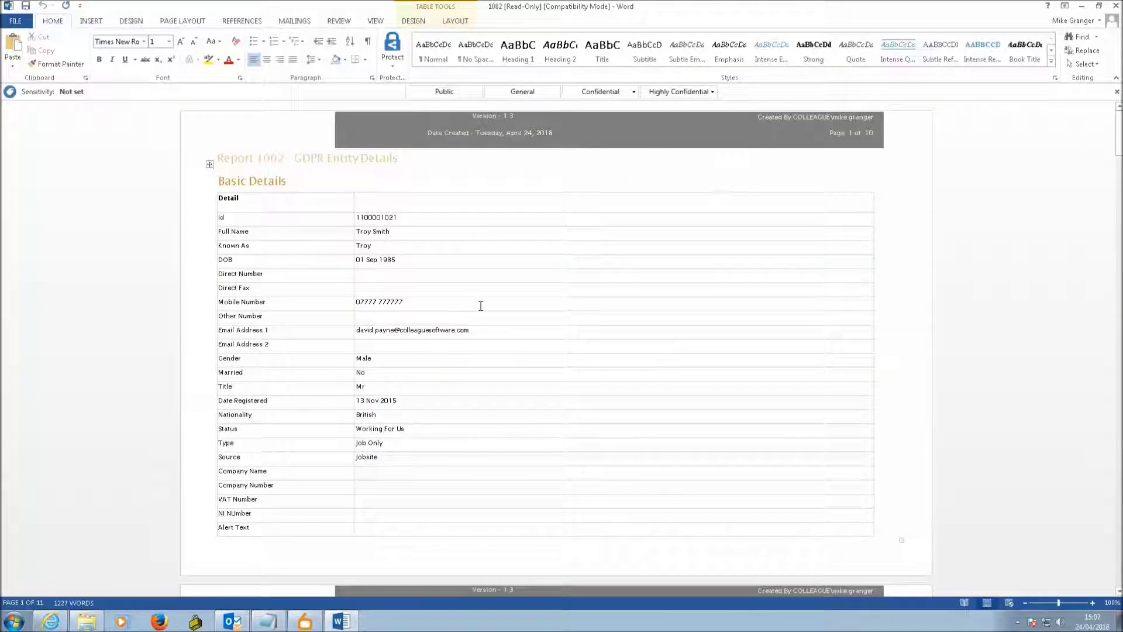
Close the exported Word document and the GDPR Entity Details report, and show Colleague's record selection and search commands
click(1117, 6)
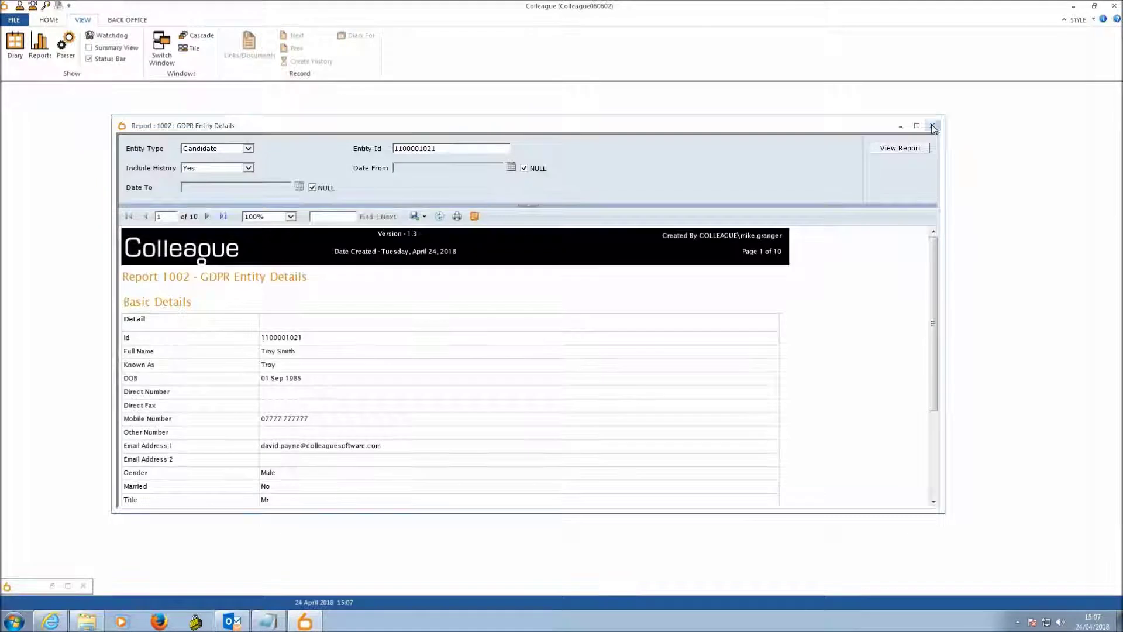
click(933, 127)
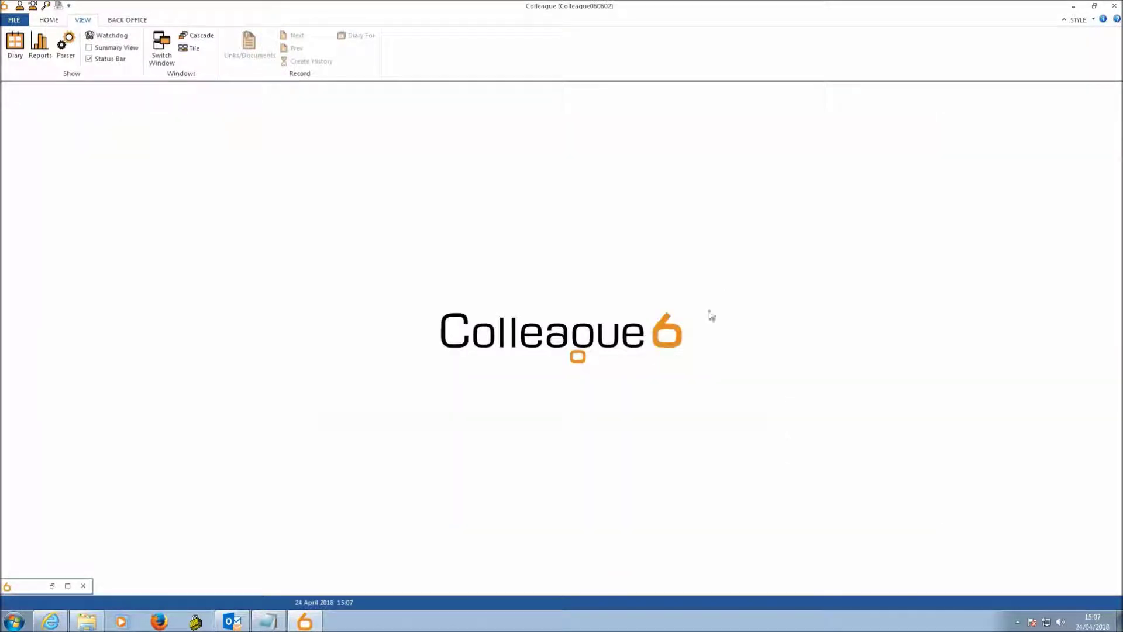
click(48, 20)
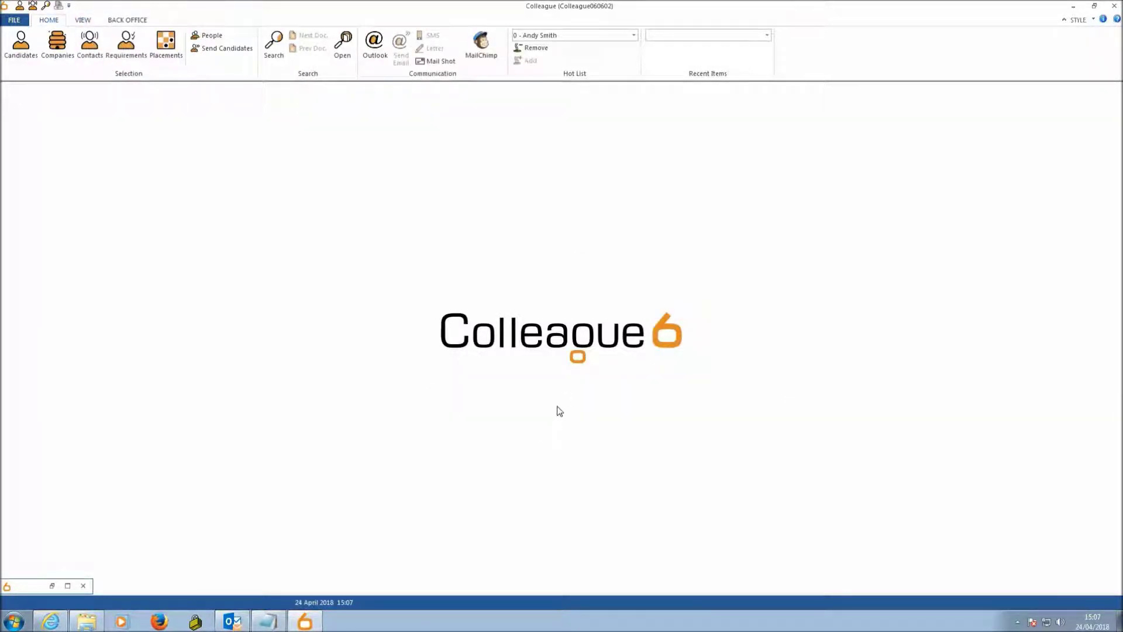